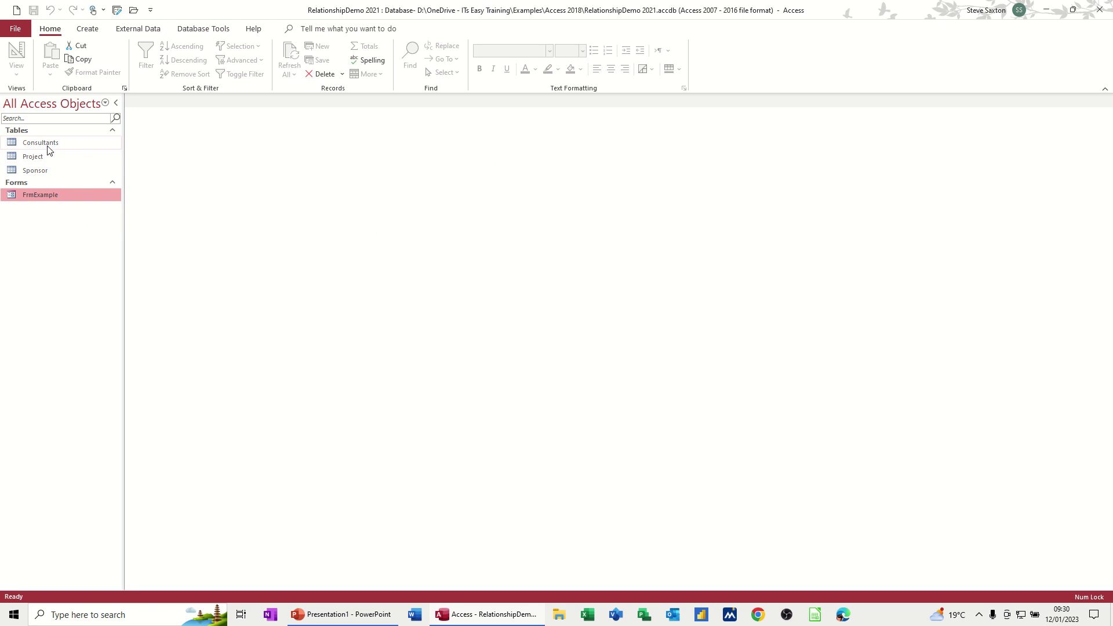
# Step: Examine the records and field designs of the Consultants, Project and Sponsor tables, including their primary keys and shared ID fields
pyautogui.doubleClick(47, 143)
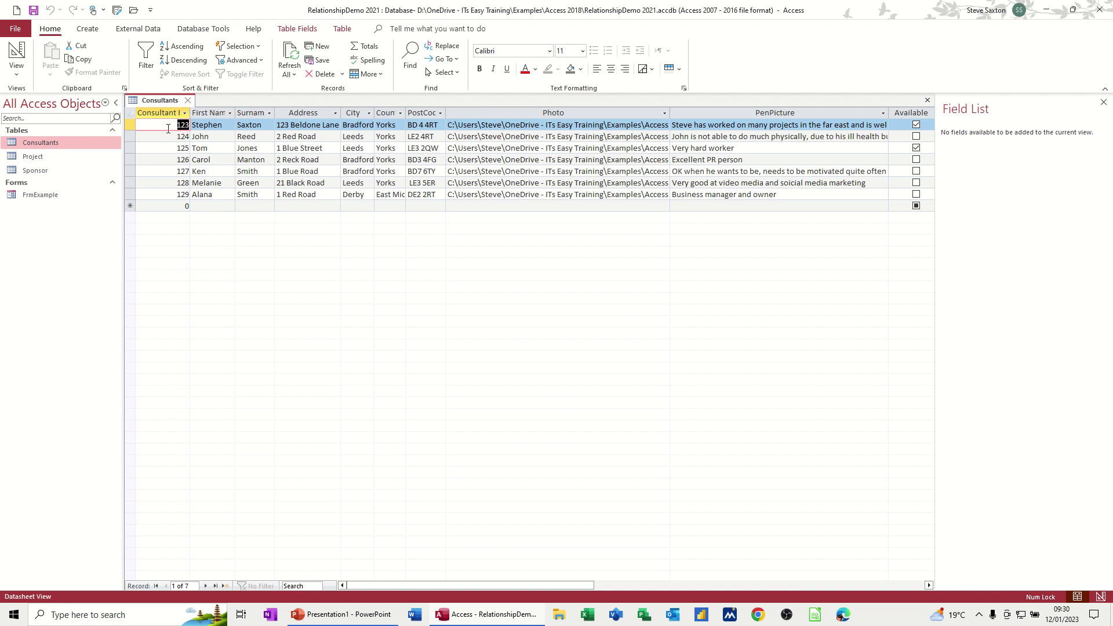
pyautogui.click(17, 54)
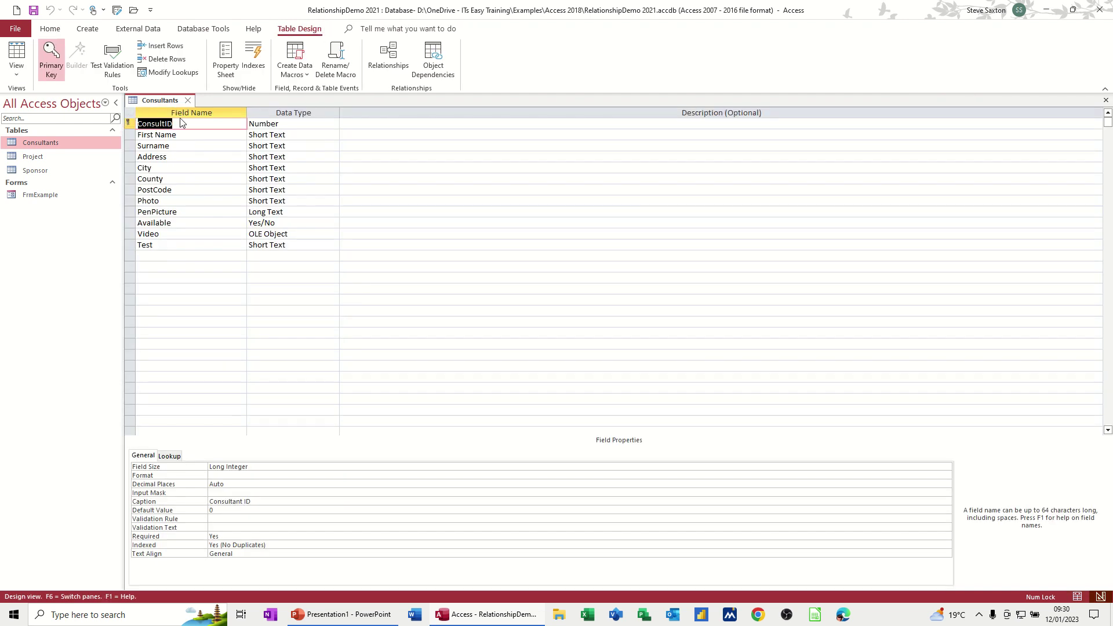
pyautogui.click(187, 101)
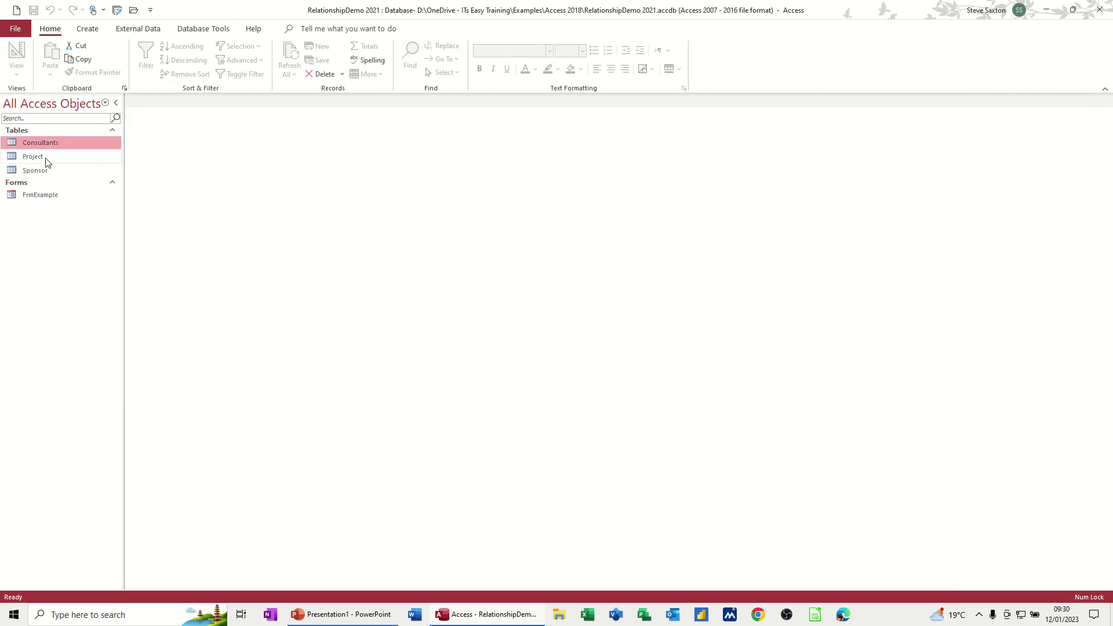
pyautogui.doubleClick(46, 158)
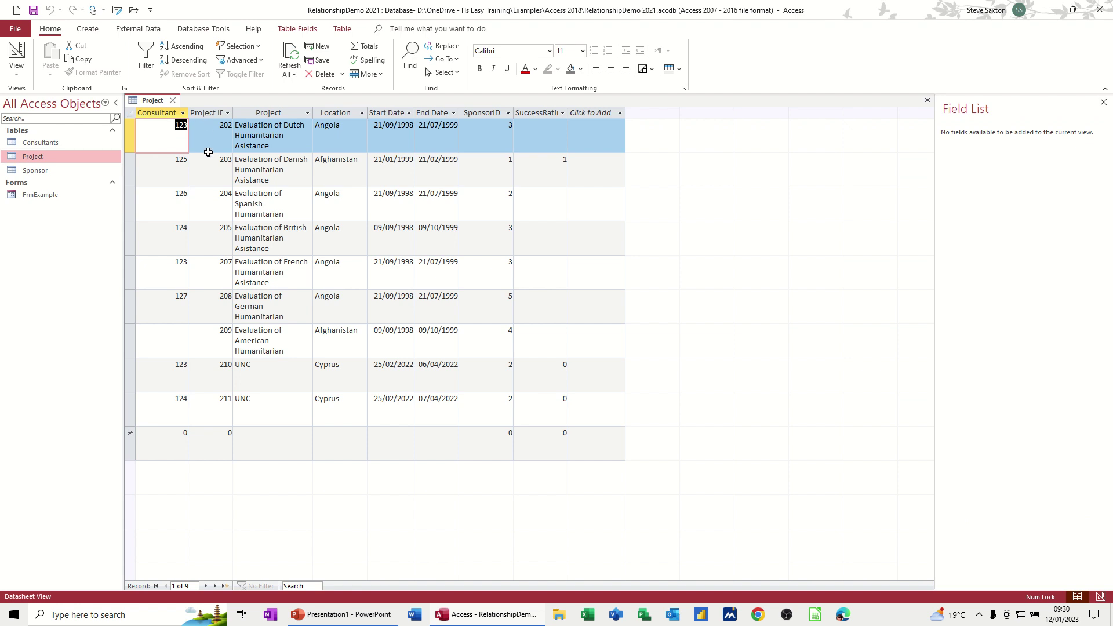
pyautogui.click(16, 53)
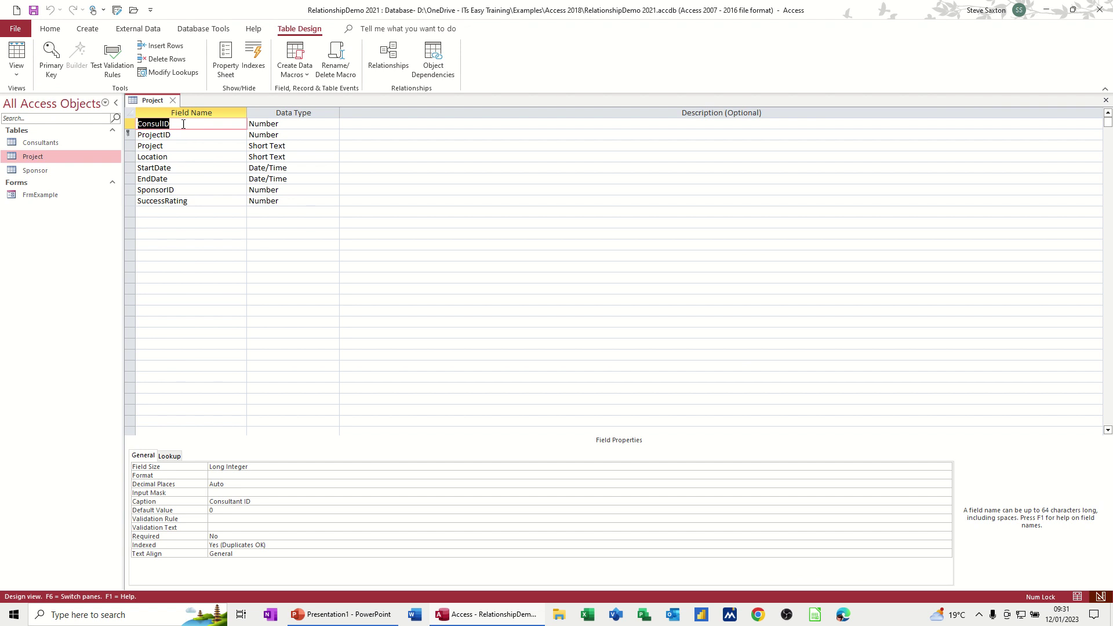
pyautogui.click(172, 100)
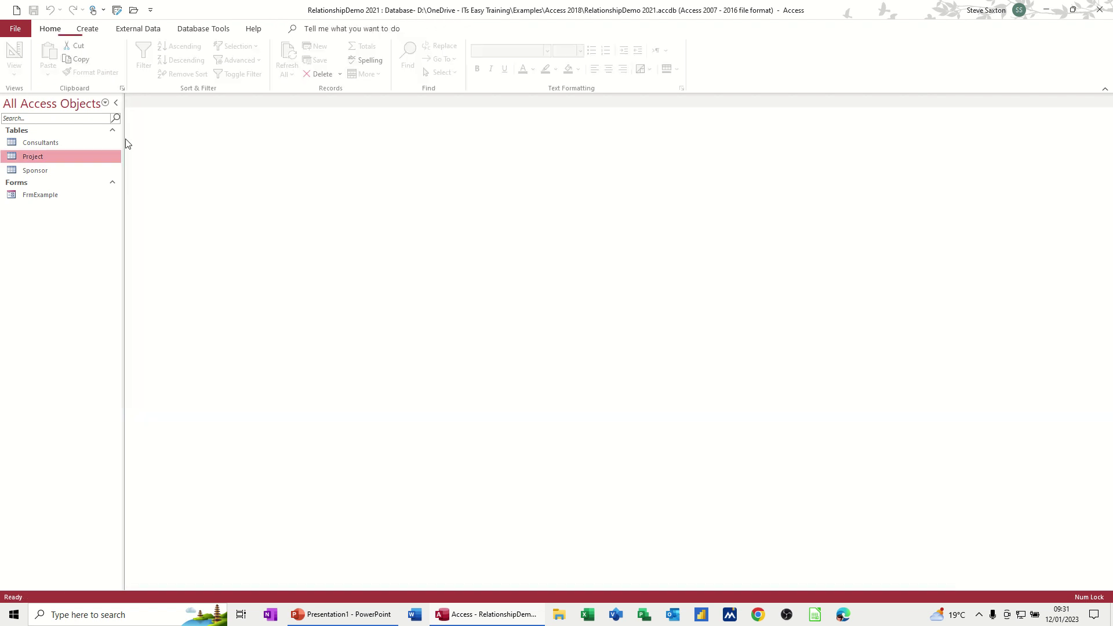
pyautogui.doubleClick(39, 171)
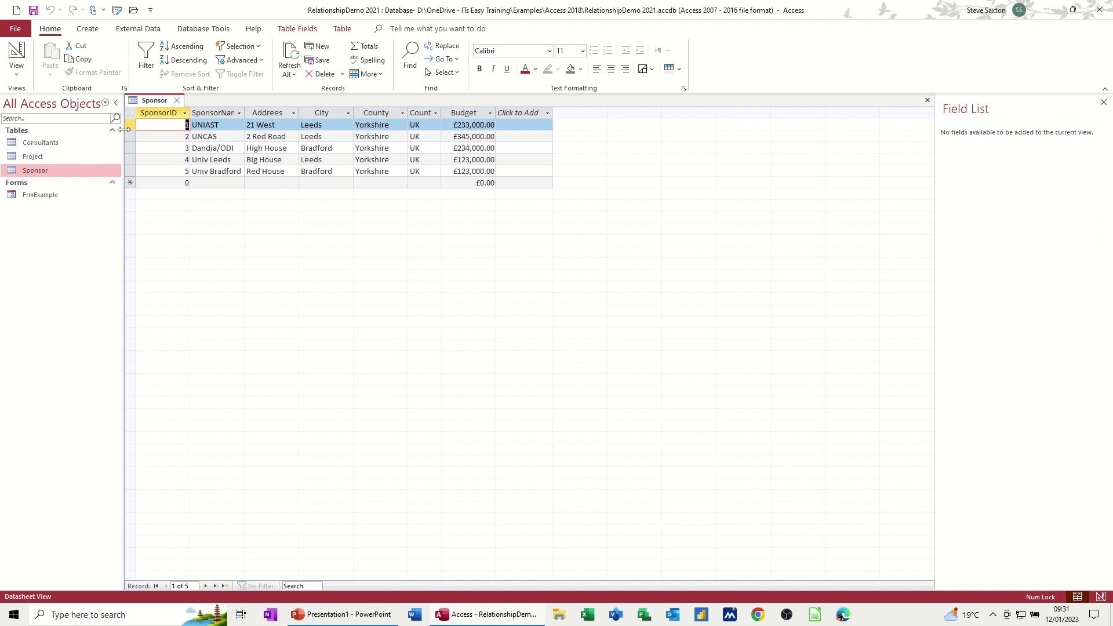
pyautogui.click(16, 52)
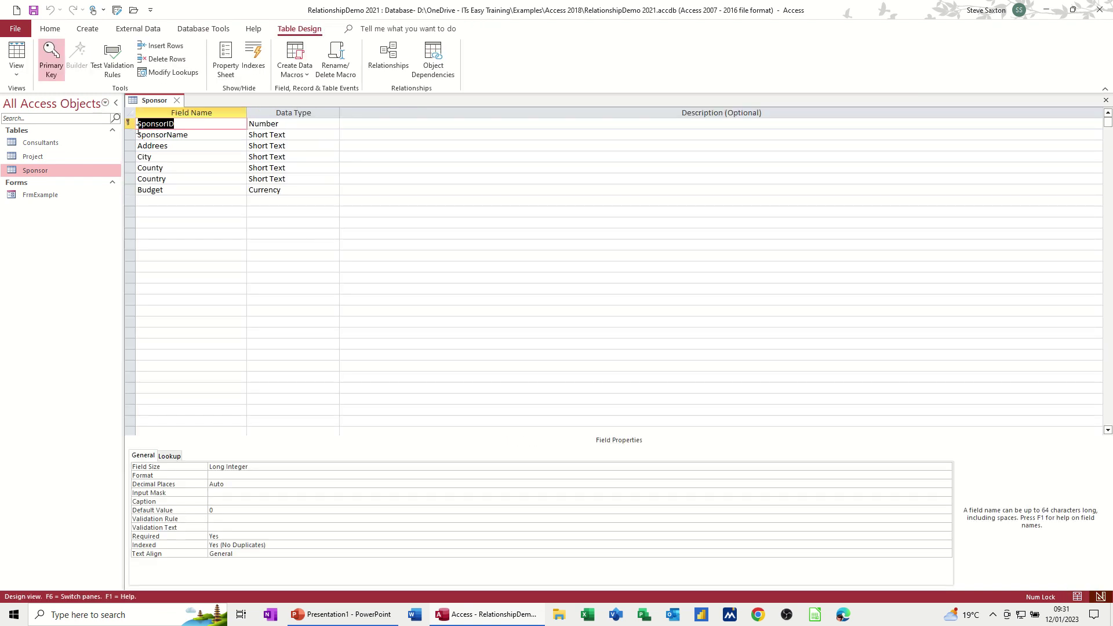
pyautogui.click(178, 102)
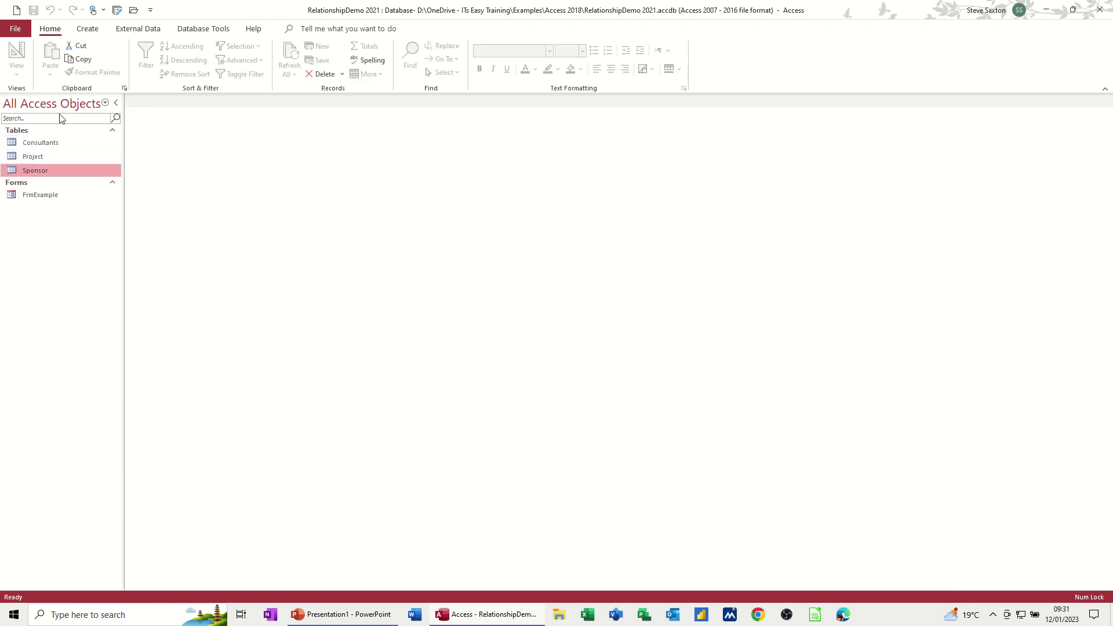
# Step: Open the database's Relationships layout and place the Consultants and Project tables in it
pyautogui.click(195, 32)
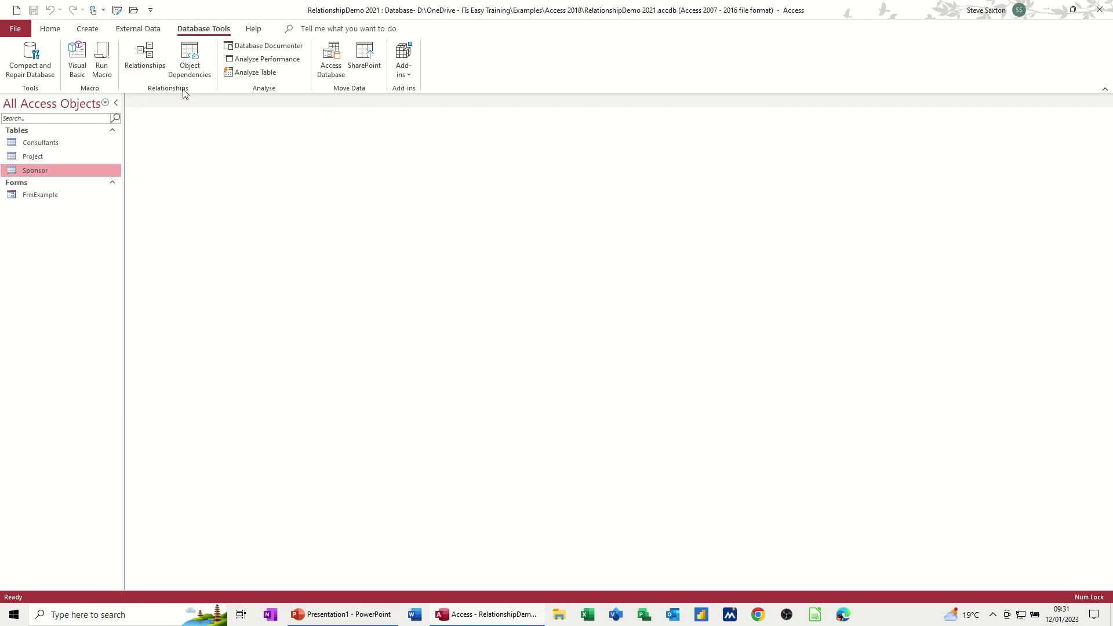
pyautogui.click(142, 55)
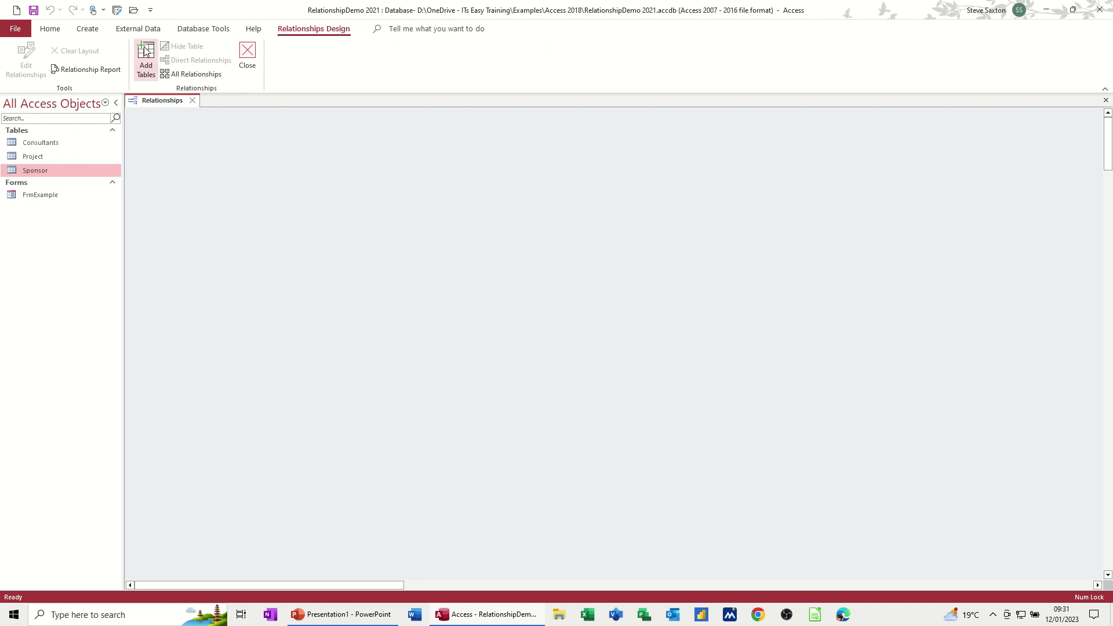
pyautogui.moveTo(53, 145); pyautogui.dragTo(235, 148)
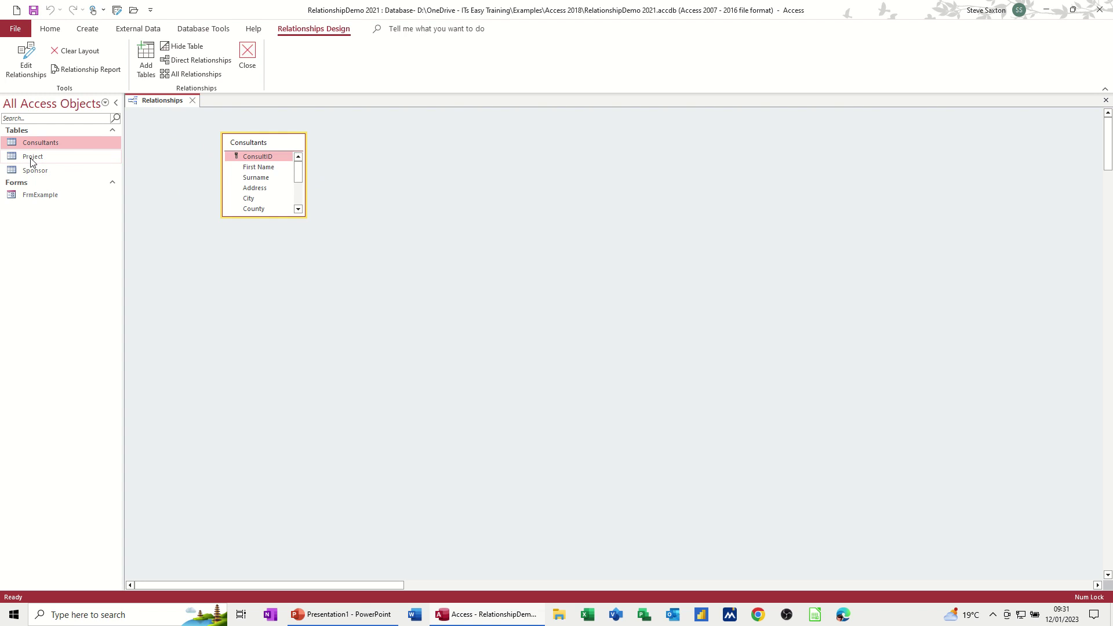
pyautogui.moveTo(32, 162); pyautogui.dragTo(510, 157)
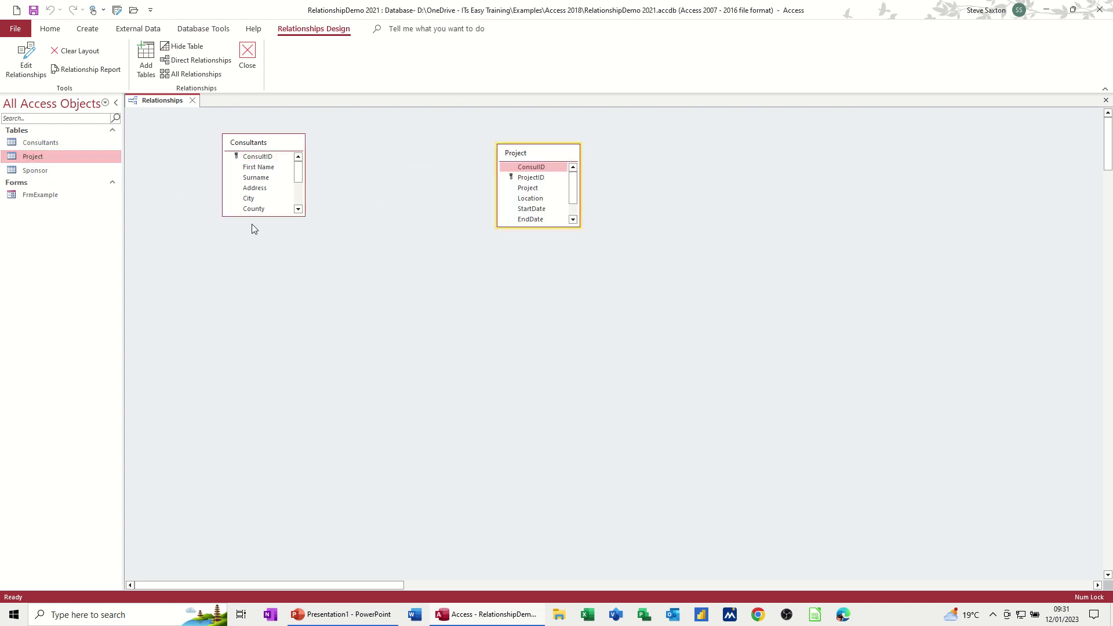
# Step: Enlarge the Consultants and Project boxes until all fields show, and move Project closer to Consultants
pyautogui.moveTo(251, 214); pyautogui.dragTo(270, 279)
pyautogui.moveTo(535, 228); pyautogui.dragTo(537, 265)
pyautogui.moveTo(523, 156); pyautogui.dragTo(401, 150)
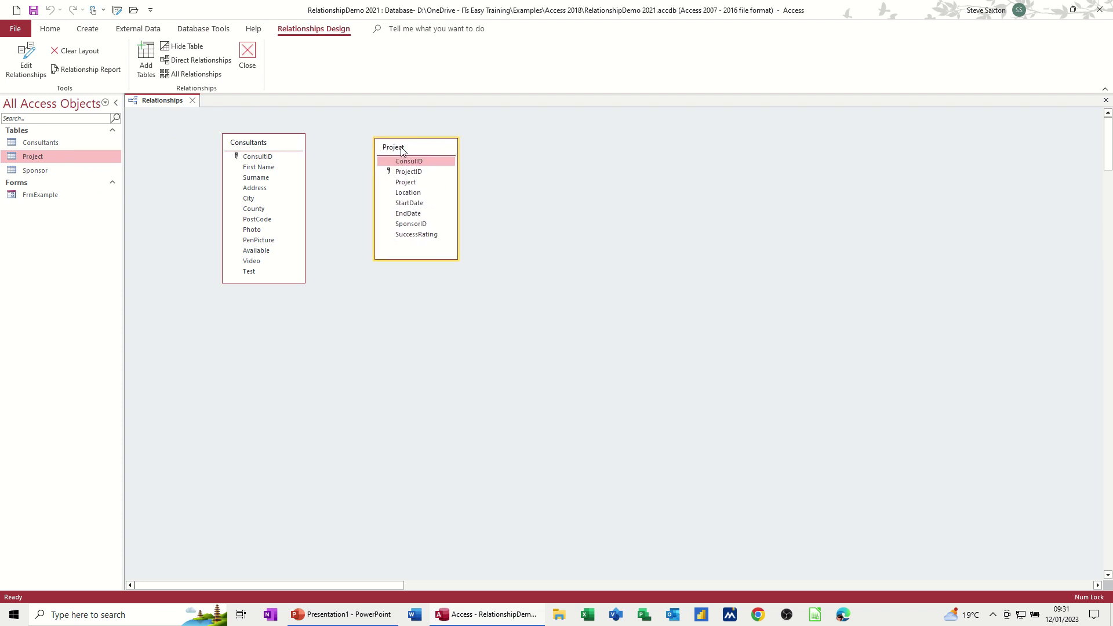
# Step: Relate ConsultID in Consultants to ConsulID in Project with referential integrity enforced, and move the Project box slightly down
pyautogui.click(251, 161)
pyautogui.moveTo(253, 161); pyautogui.dragTo(412, 165)
pyautogui.moveTo(252, 161); pyautogui.dragTo(406, 161)
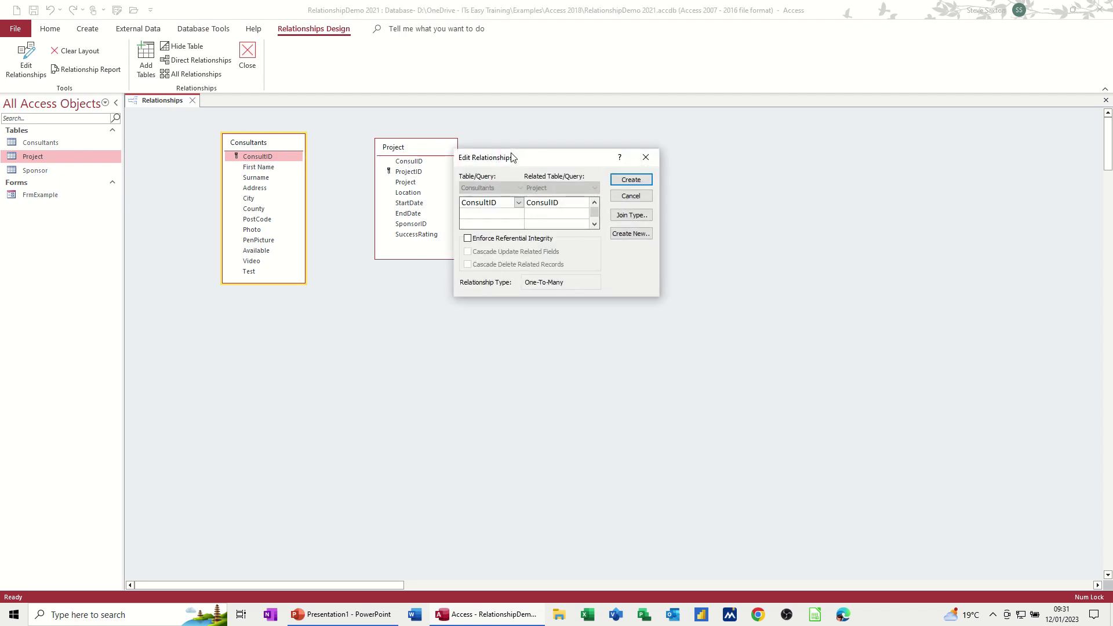
pyautogui.moveTo(510, 155); pyautogui.dragTo(527, 135)
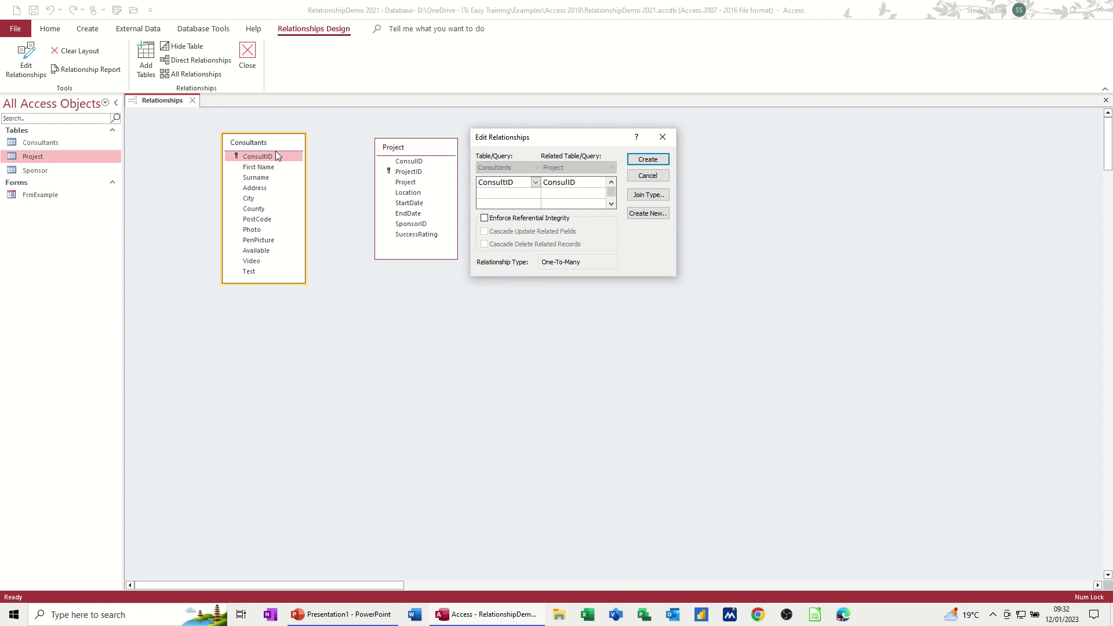
pyautogui.click(486, 219)
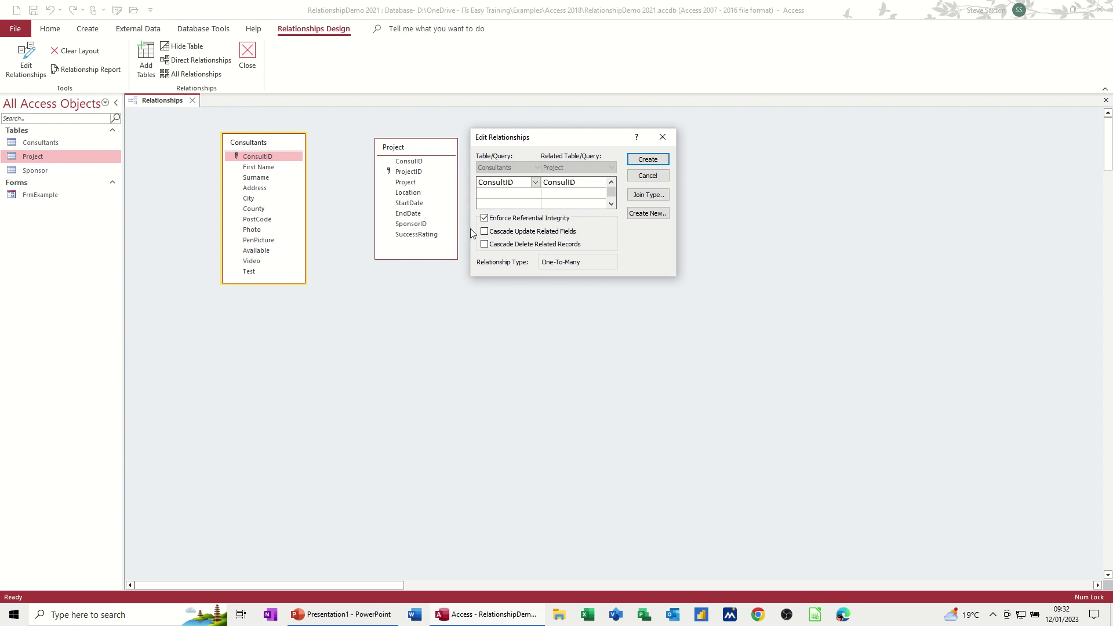
pyautogui.click(647, 161)
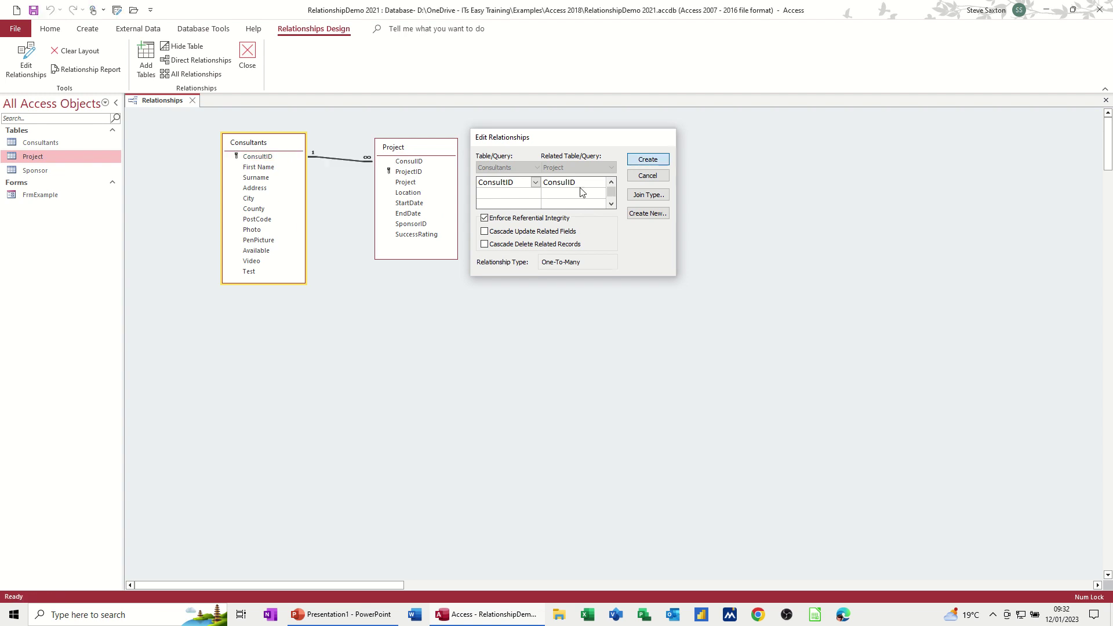
pyautogui.moveTo(417, 150); pyautogui.dragTo(413, 169)
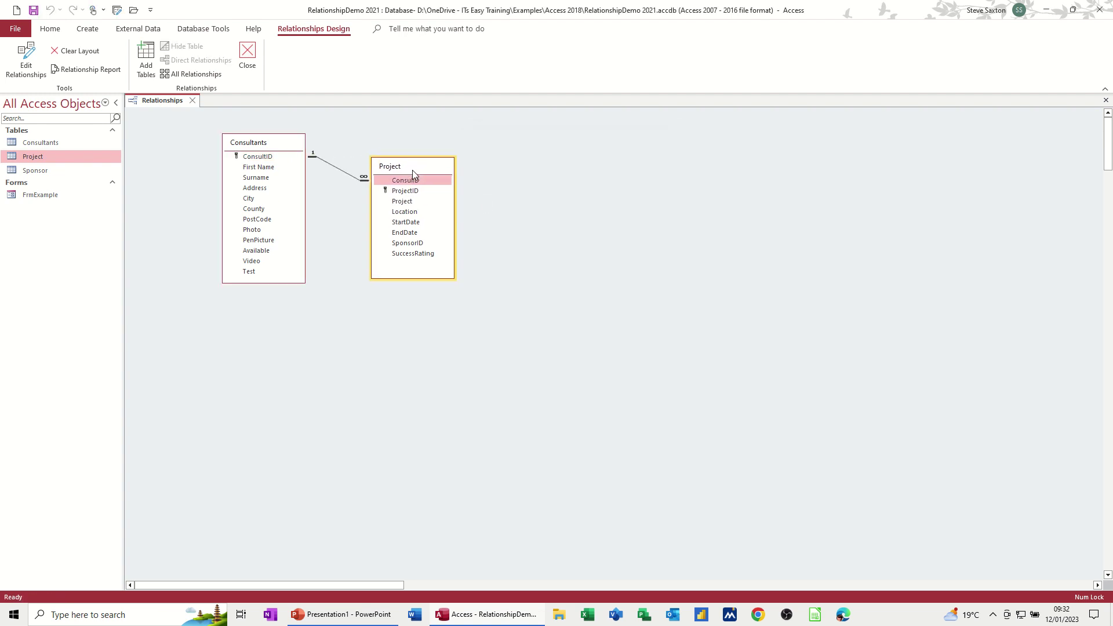
# Step: Review the three join types of the Consultants–Project relationship, keeping option 1, only rows where the joined fields are equal
pyautogui.doubleClick(347, 177)
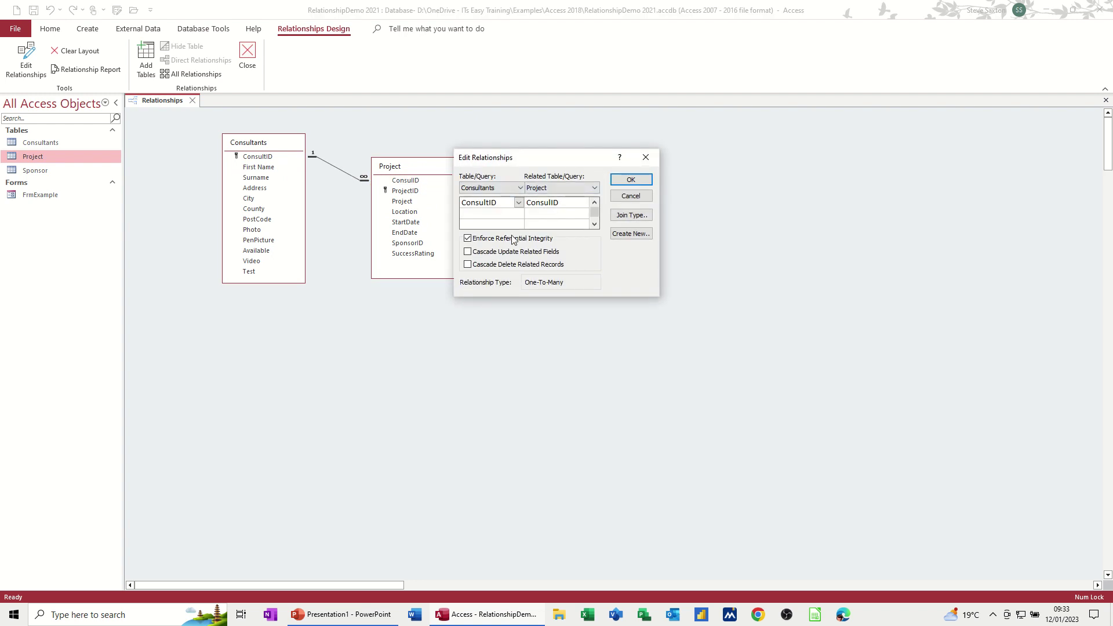
pyautogui.click(633, 215)
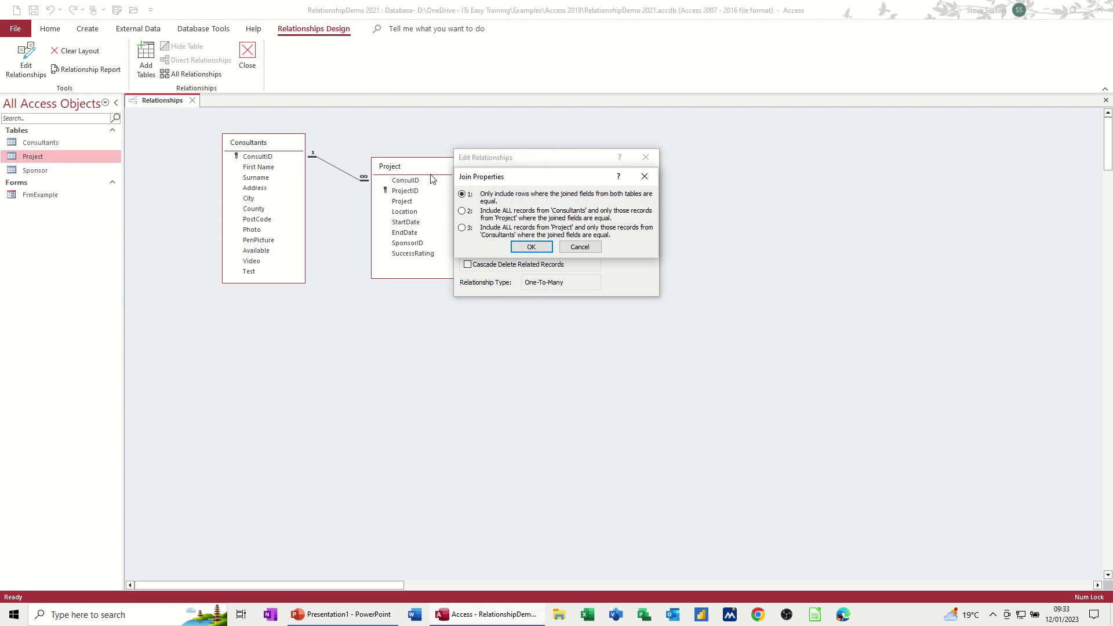
pyautogui.click(462, 211)
pyautogui.click(462, 229)
pyautogui.click(462, 194)
pyautogui.click(528, 248)
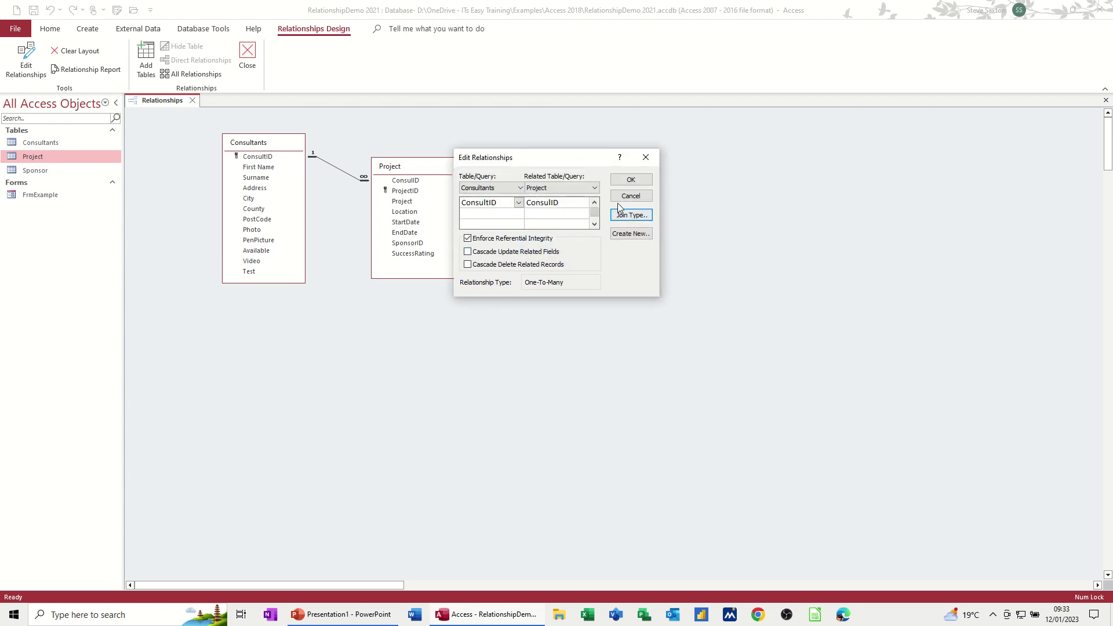
pyautogui.click(628, 179)
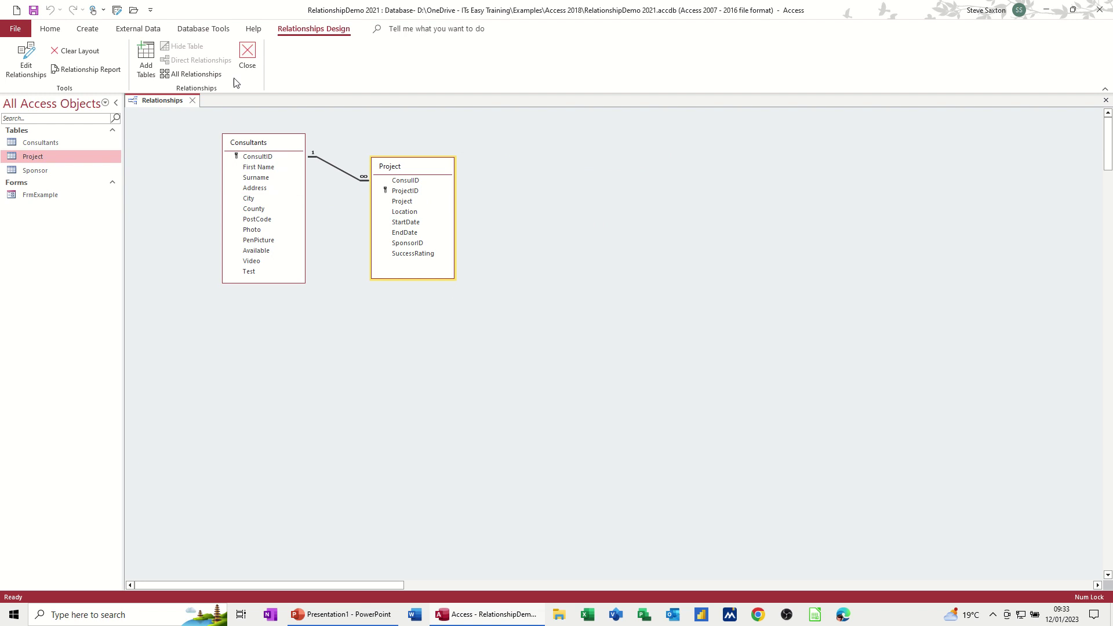
# Step: Close the Relationships layout and save its changes
pyautogui.click(248, 56)
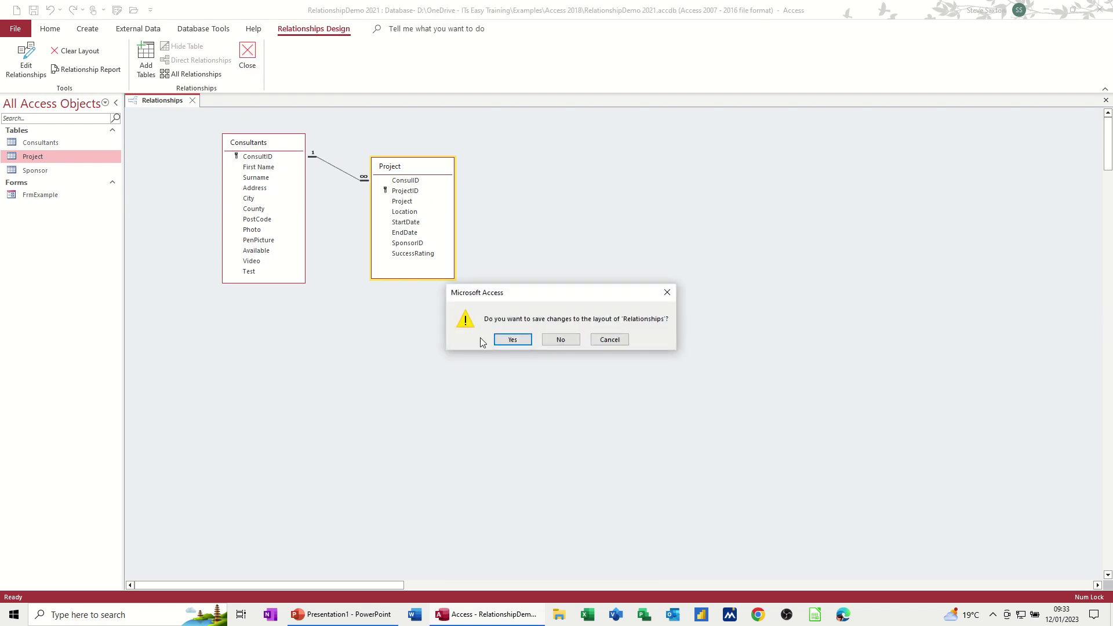
pyautogui.click(513, 341)
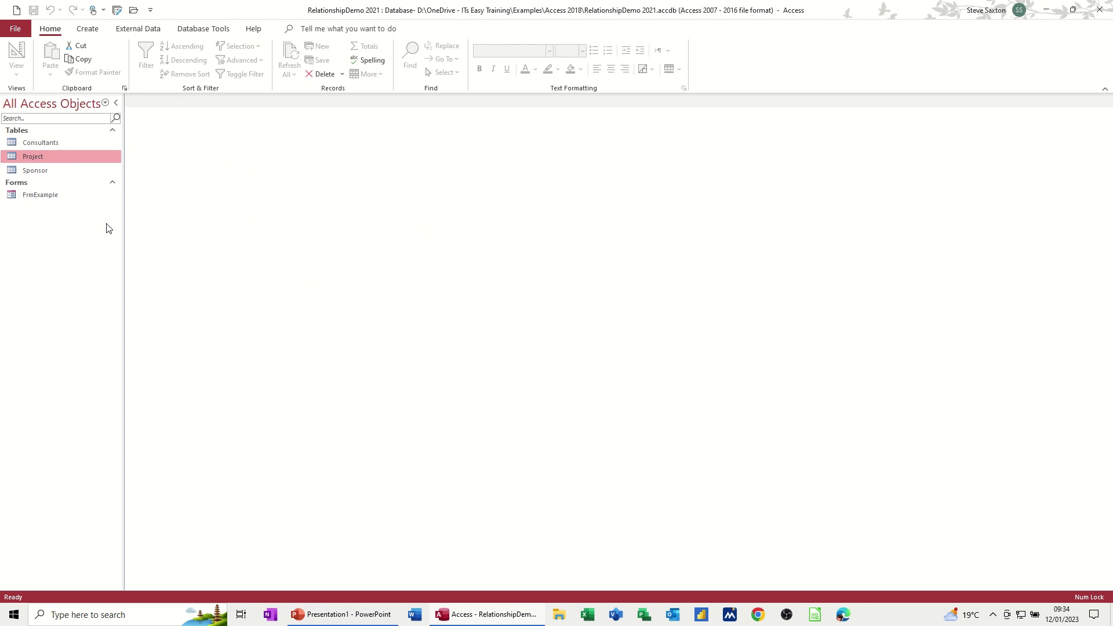
# Step: Create a query in design view with the Consultants and Project tables, and enlarge both table boxes to show more fields
pyautogui.click(88, 30)
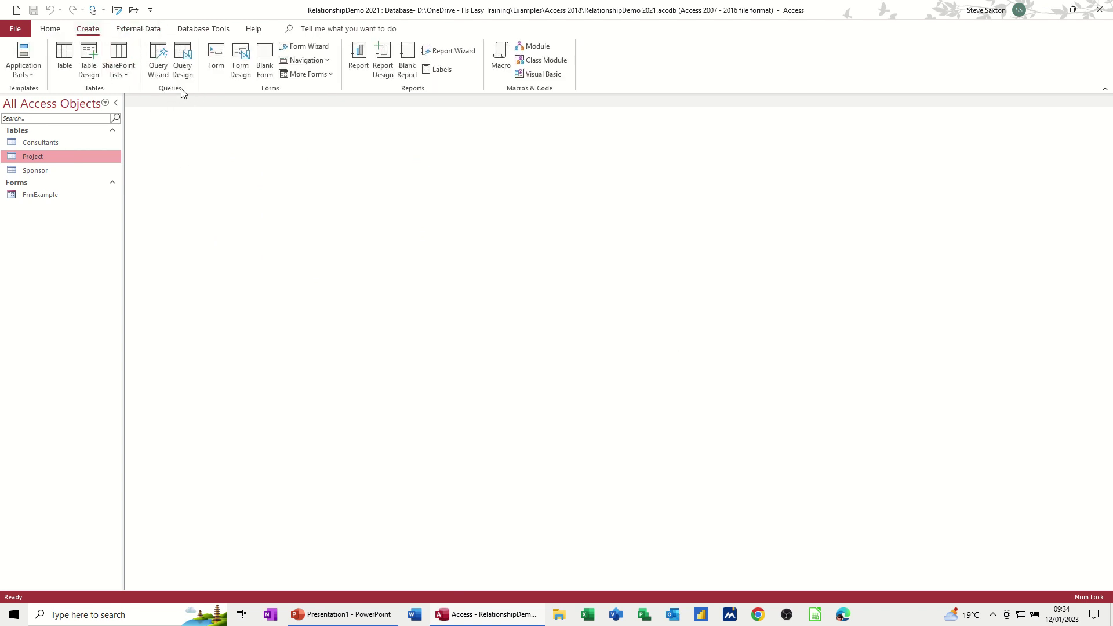
pyautogui.click(182, 61)
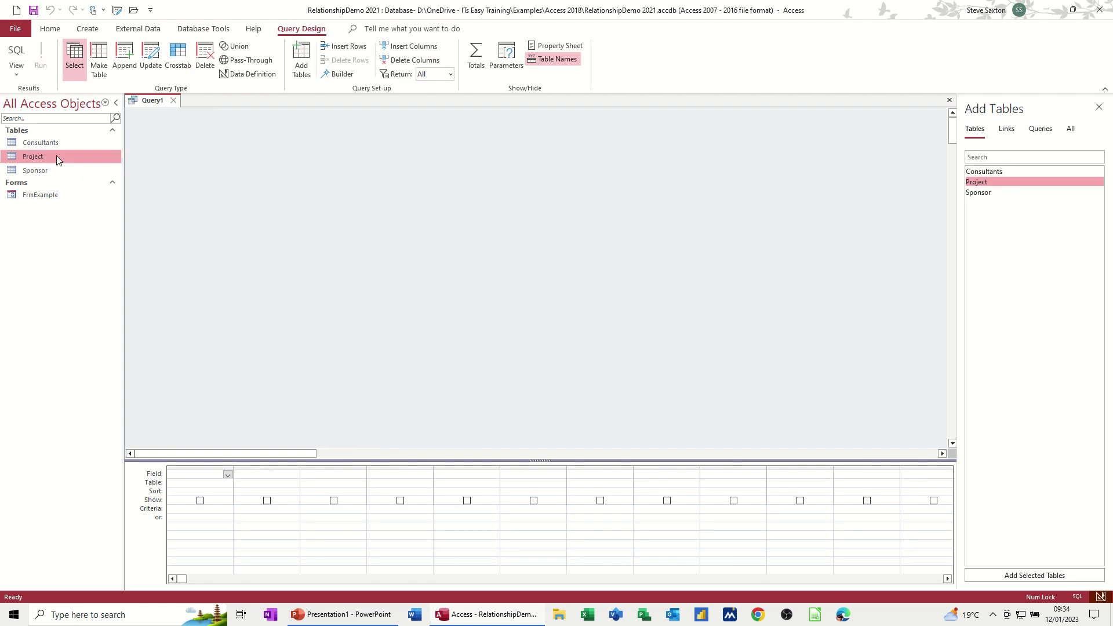
pyautogui.moveTo(47, 142); pyautogui.dragTo(249, 175)
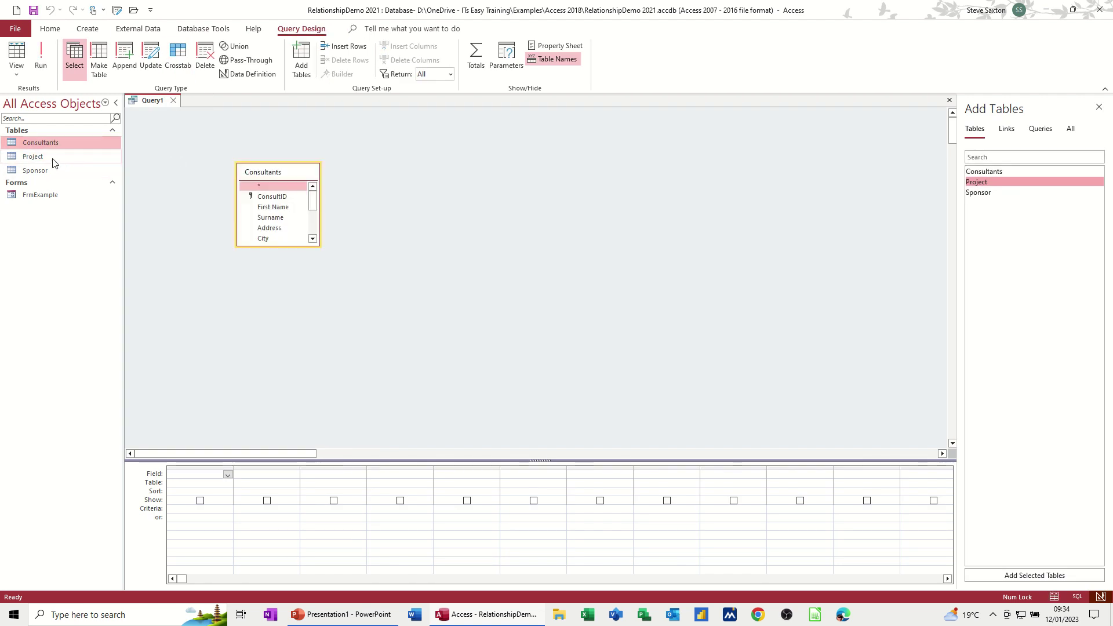
pyautogui.moveTo(58, 157); pyautogui.dragTo(396, 238)
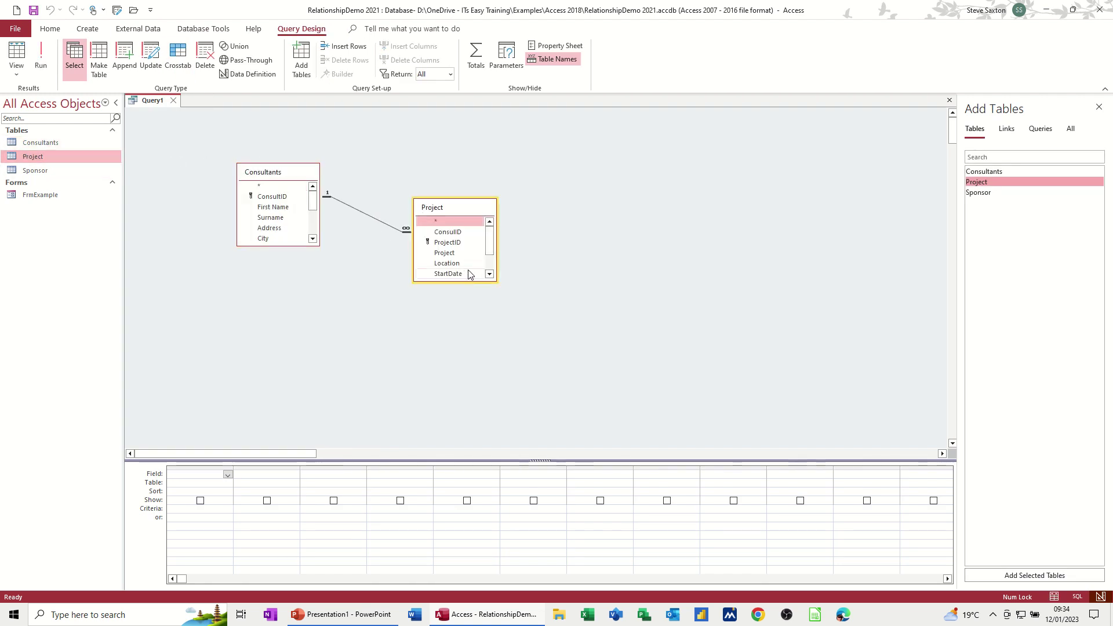
pyautogui.moveTo(471, 282); pyautogui.dragTo(471, 320)
pyautogui.moveTo(299, 246); pyautogui.dragTo(299, 274)
# Step: Add First Name and Surname from Consultants, and Project and Location from Project, to the query grid
pyautogui.doubleClick(282, 207)
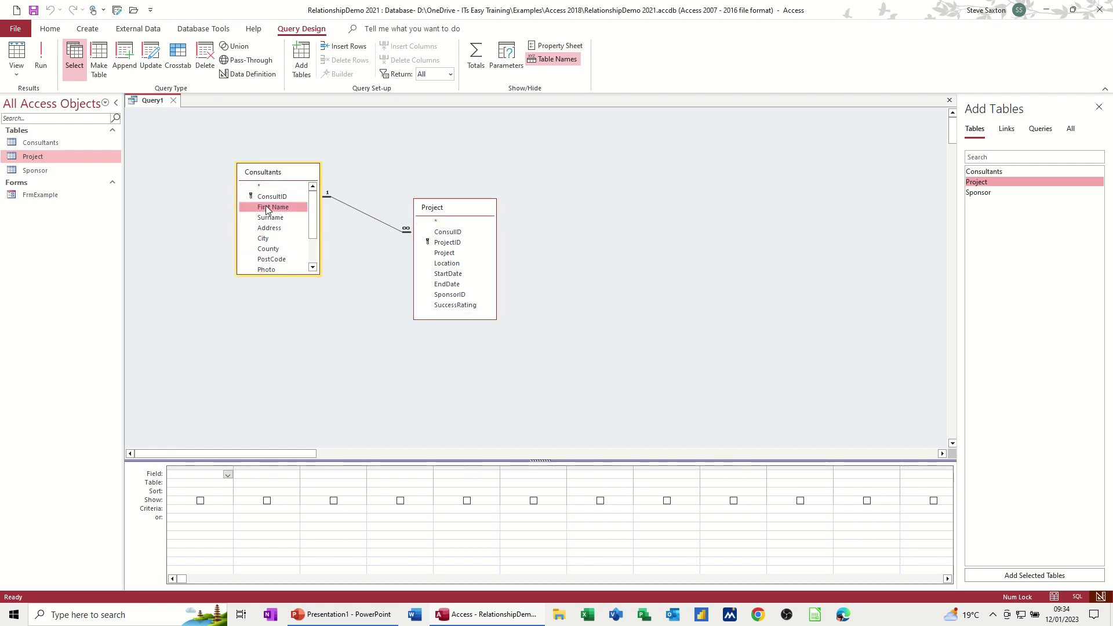
pyautogui.doubleClick(277, 218)
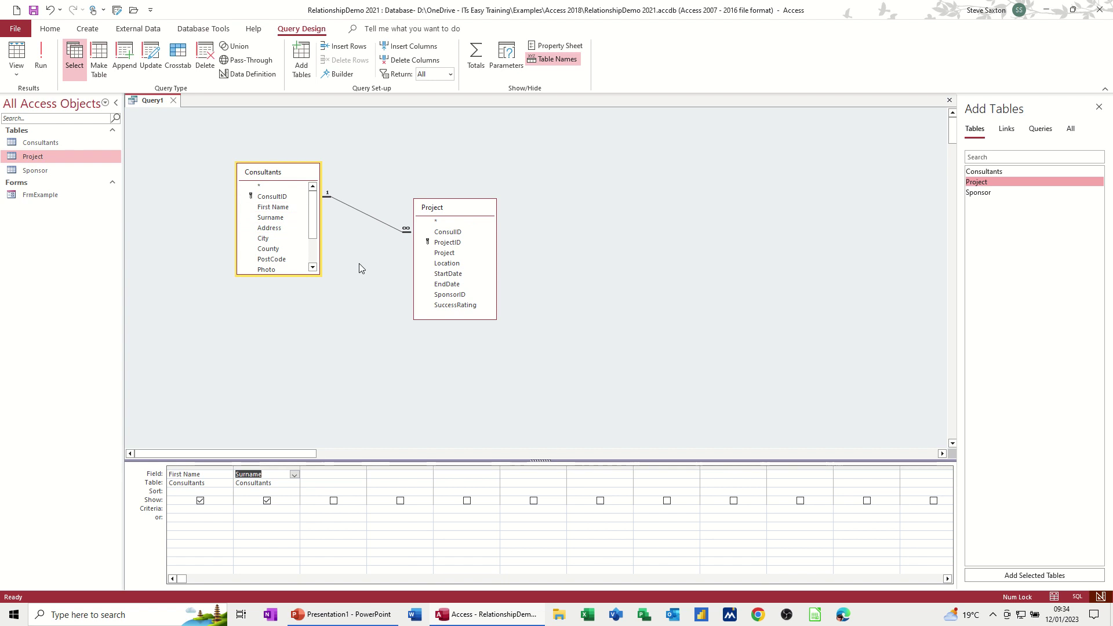
pyautogui.doubleClick(438, 253)
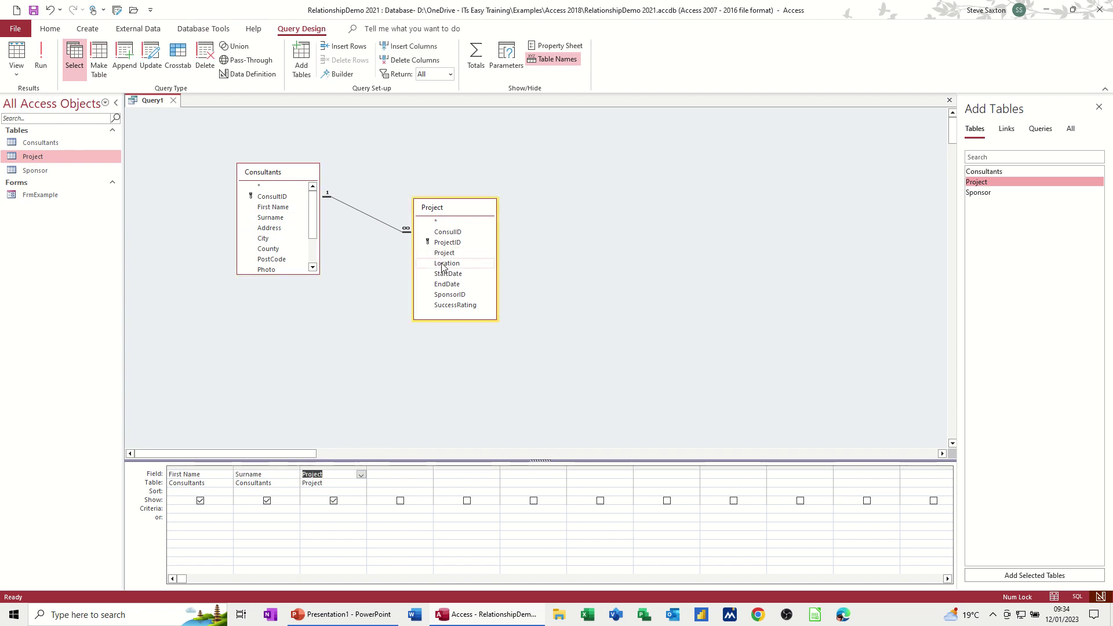
pyautogui.doubleClick(427, 263)
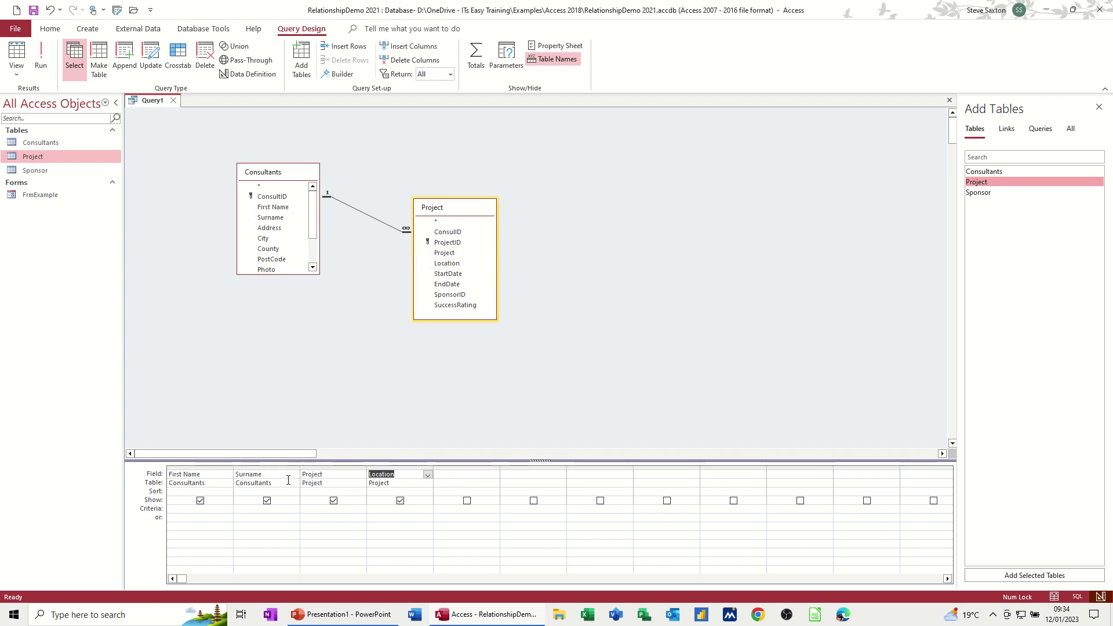
# Step: Run the query and widen the Surname and Project columns so their contents can be read in full
pyautogui.click(41, 54)
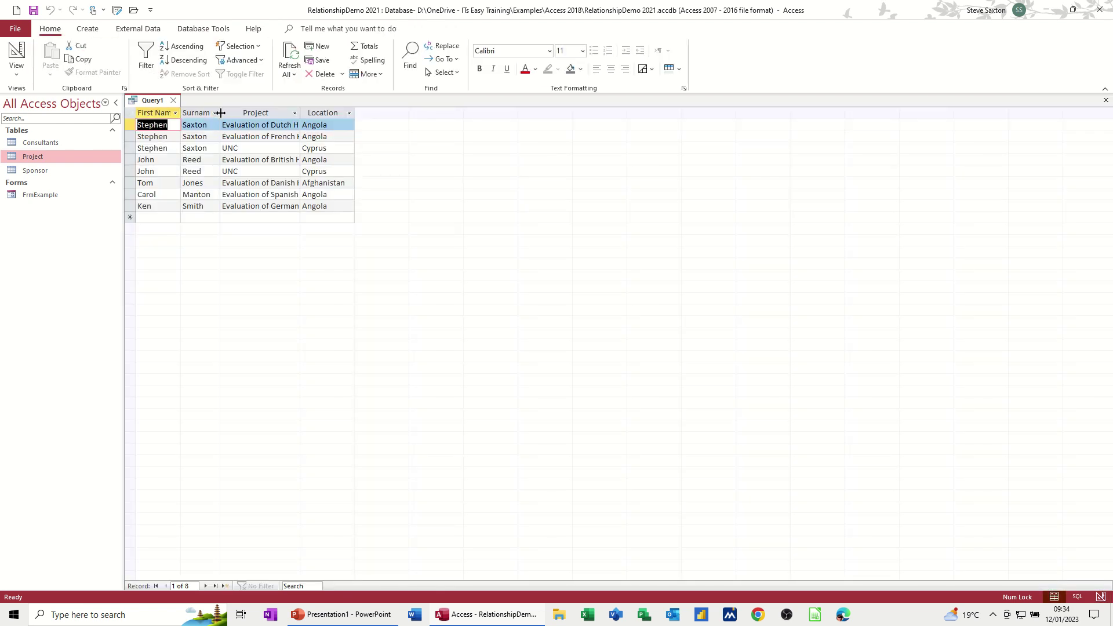
pyautogui.moveTo(220, 112); pyautogui.dragTo(226, 116)
pyautogui.doubleClick(310, 112)
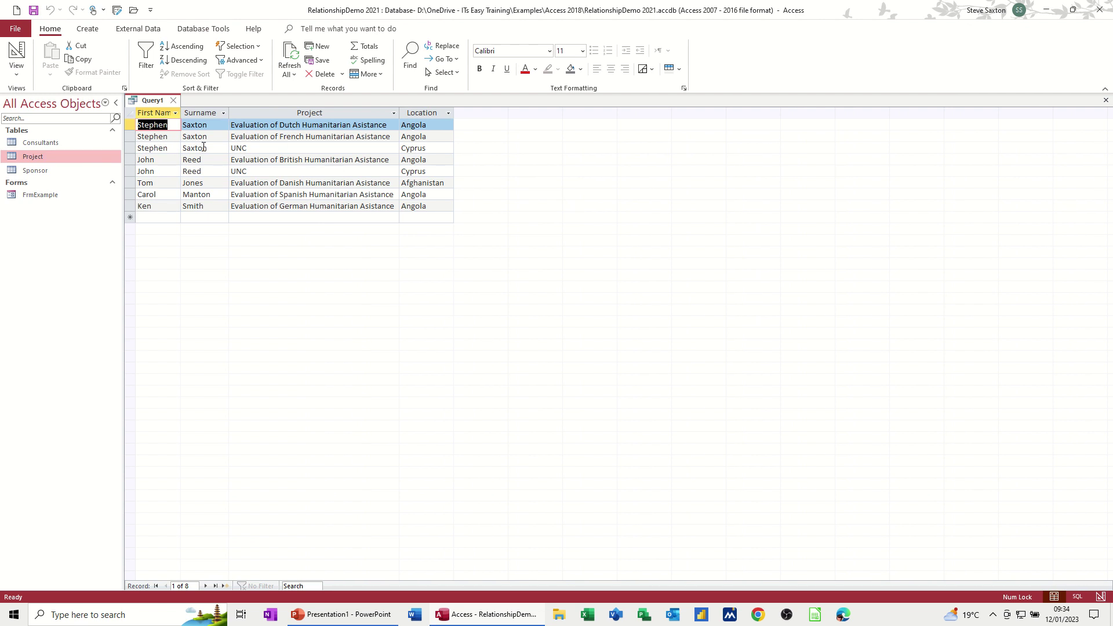
# Step: Set the join to include all Consultants records and only the matching Project records, and run the query
pyautogui.click(16, 53)
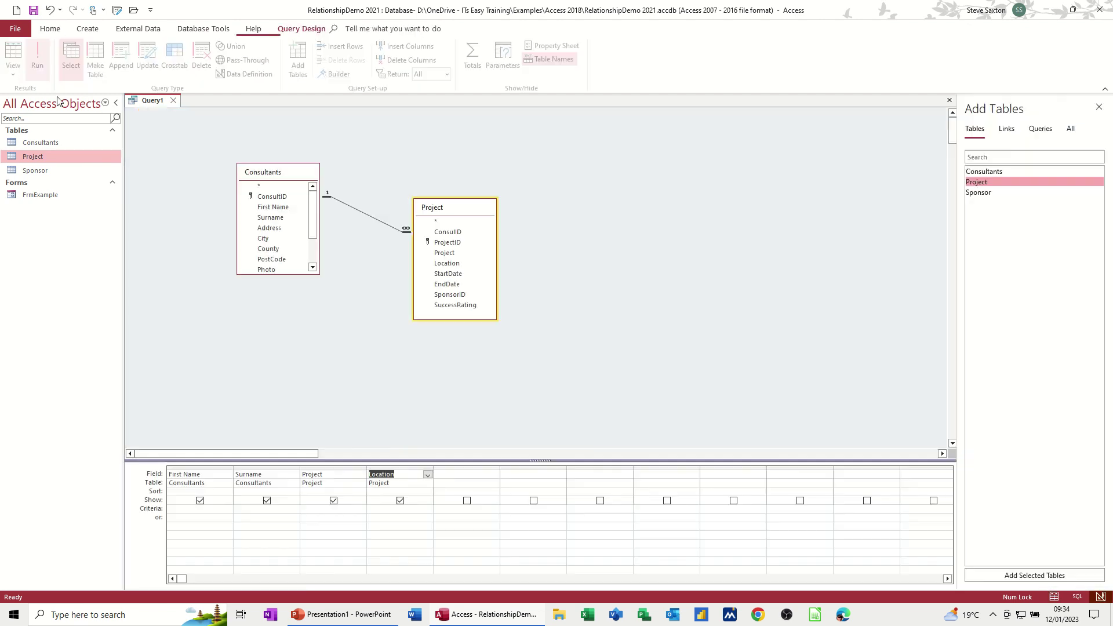
pyautogui.doubleClick(365, 218)
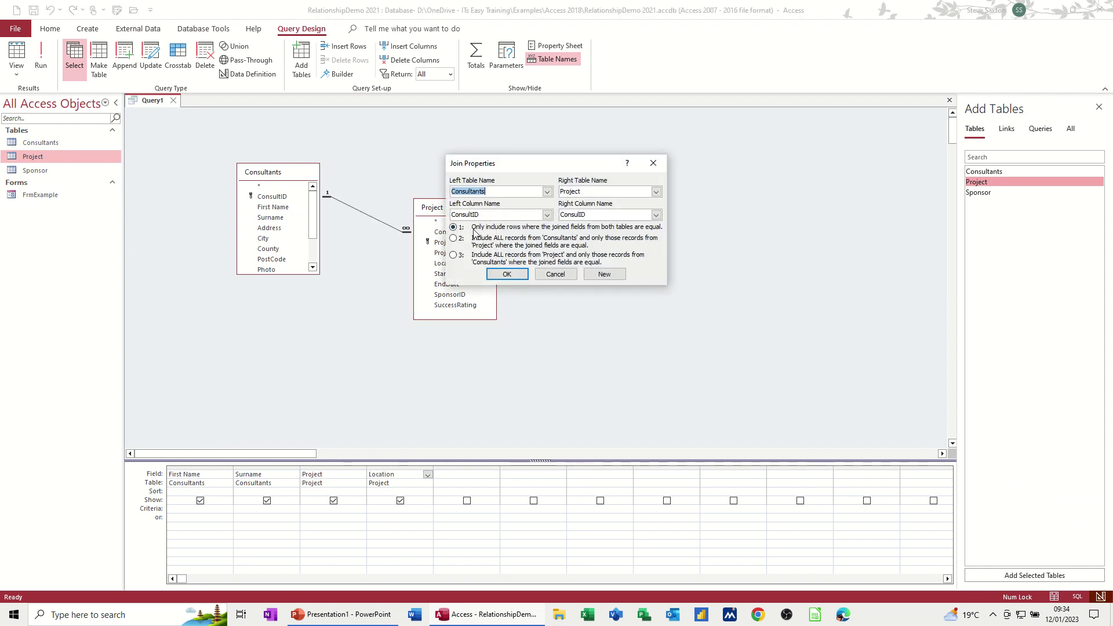
pyautogui.click(458, 244)
pyautogui.click(505, 276)
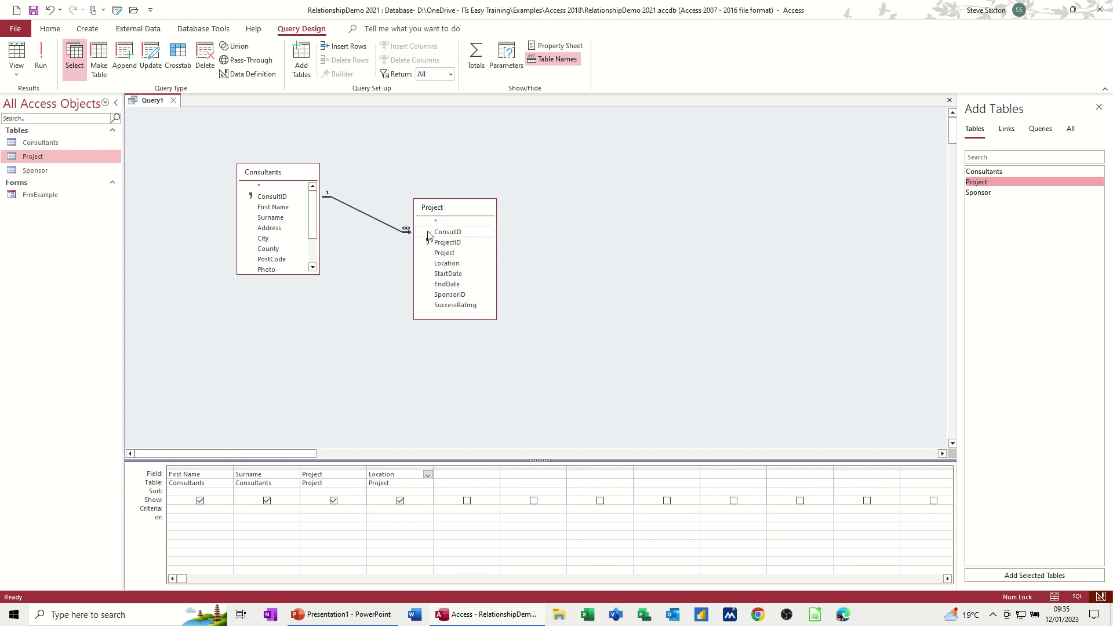
pyautogui.click(41, 58)
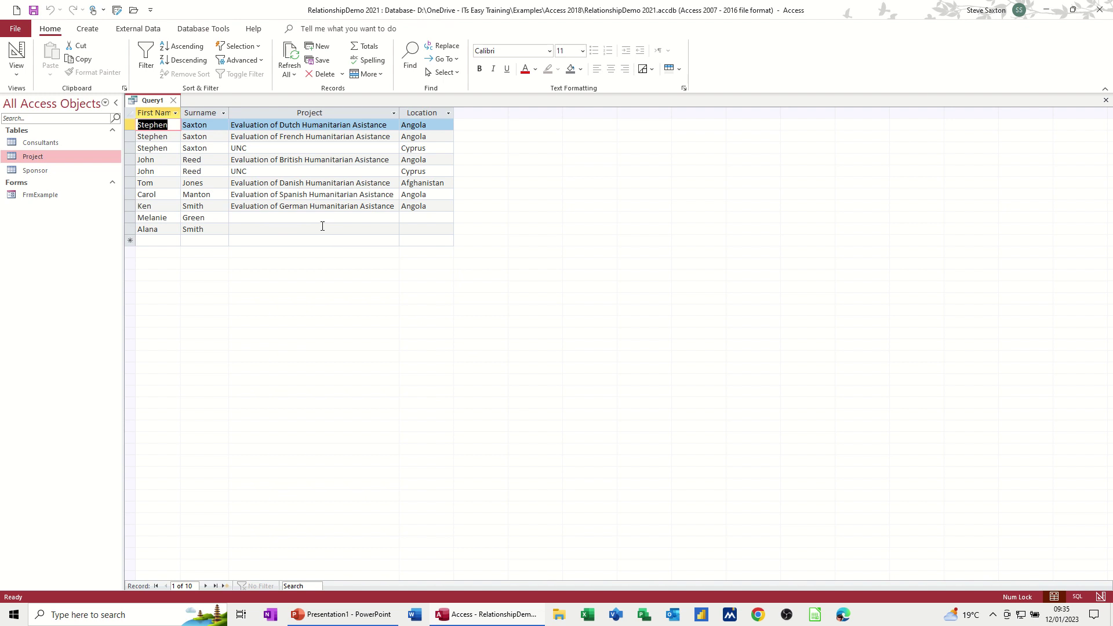
# Step: Change the join to include all Project records and only the matching Consultants records, and rerun the query
pyautogui.click(16, 53)
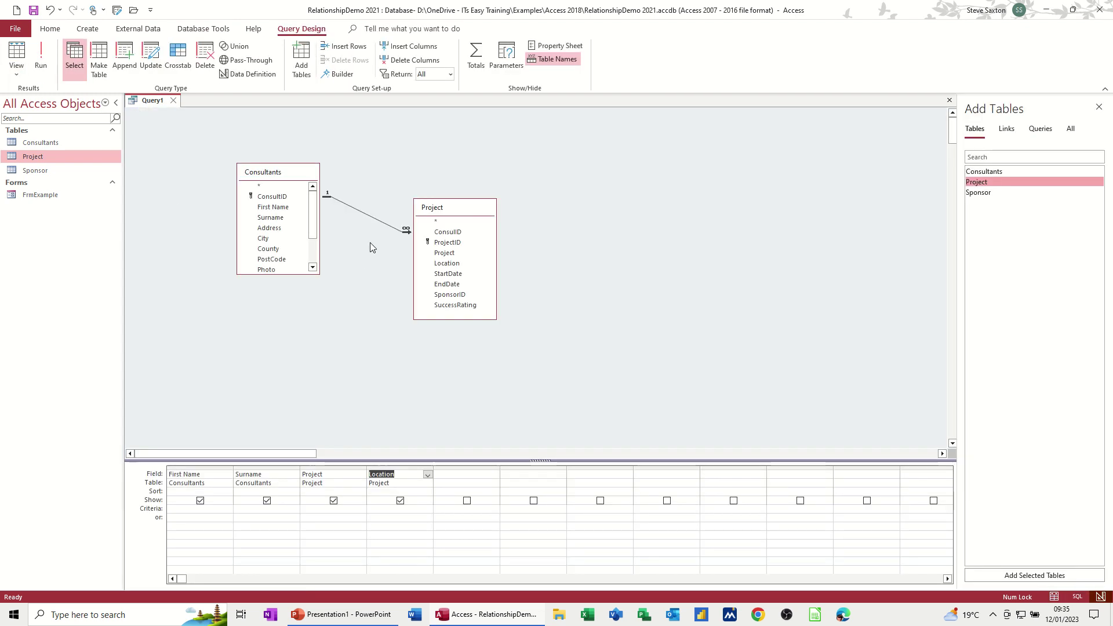
pyautogui.doubleClick(375, 218)
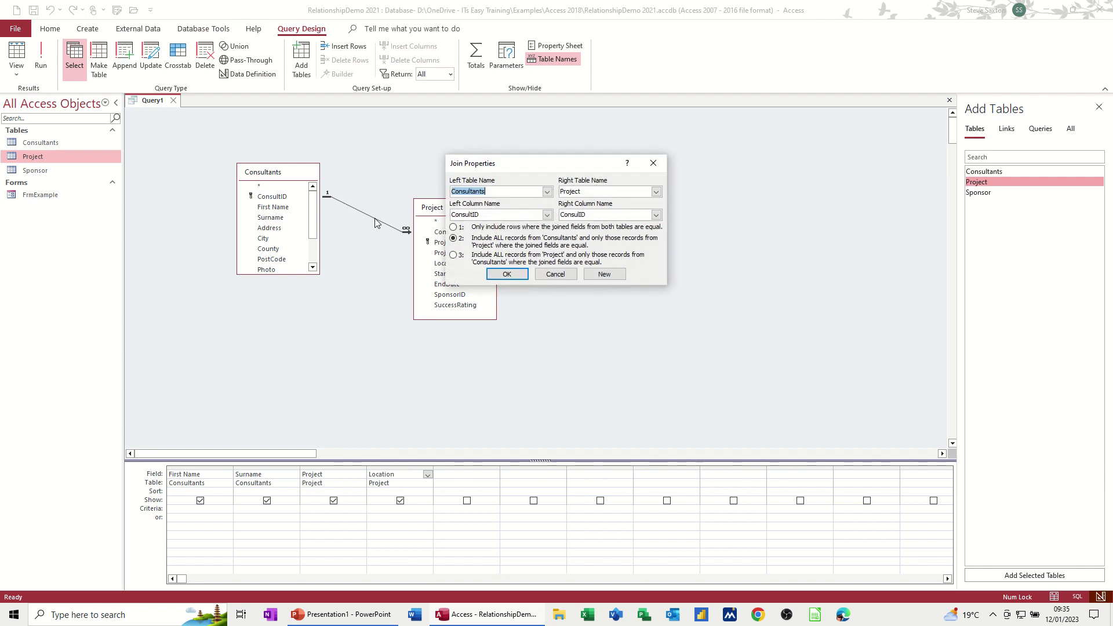
pyautogui.click(453, 255)
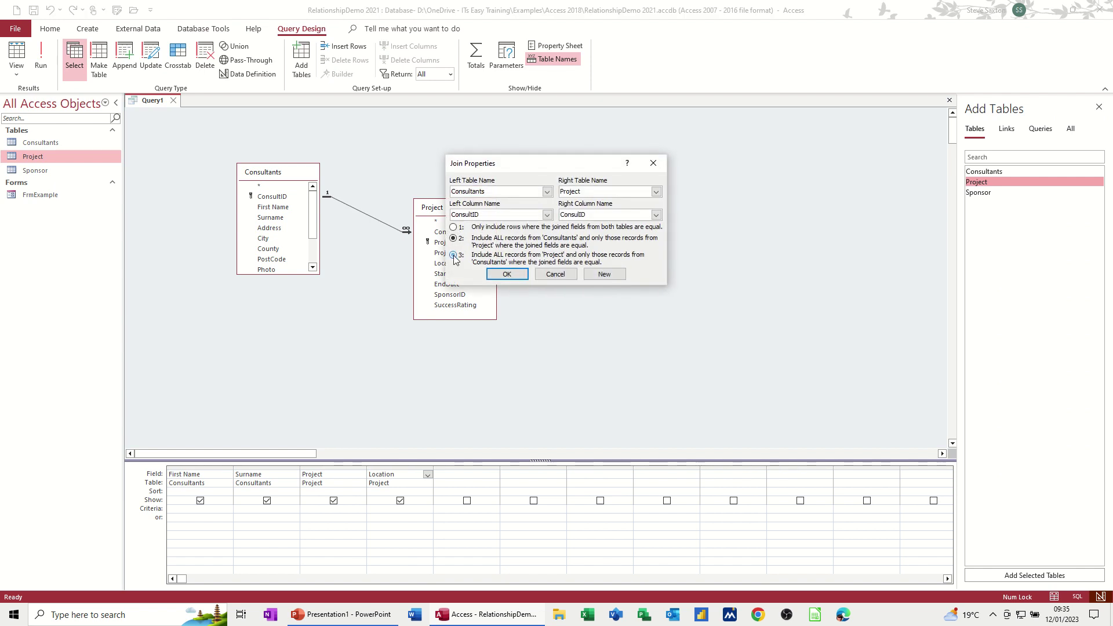
pyautogui.click(506, 275)
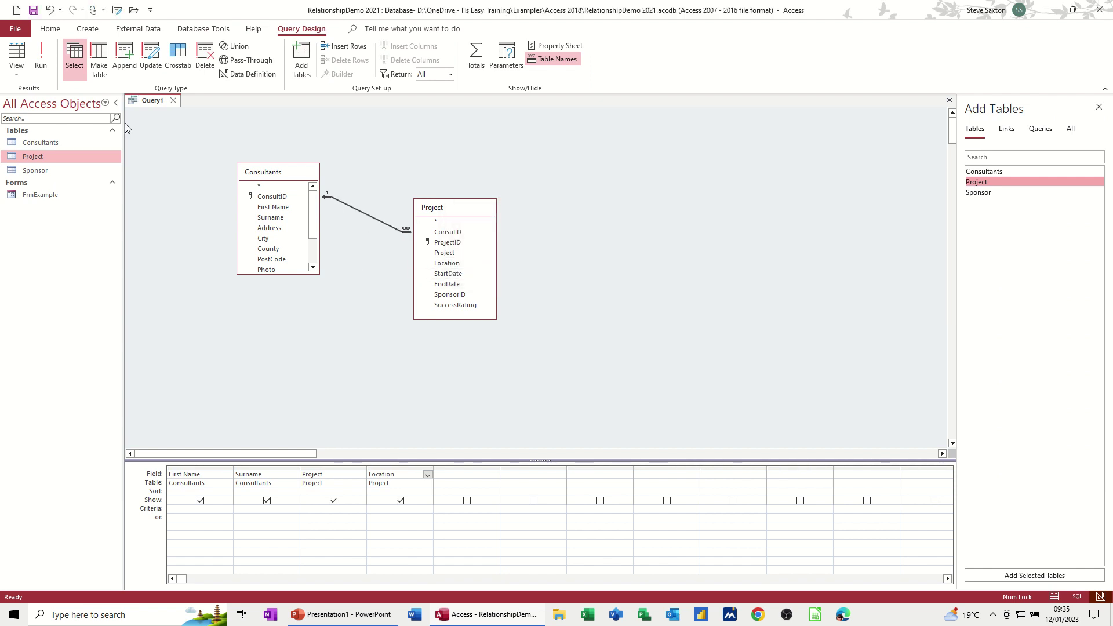
pyautogui.click(40, 58)
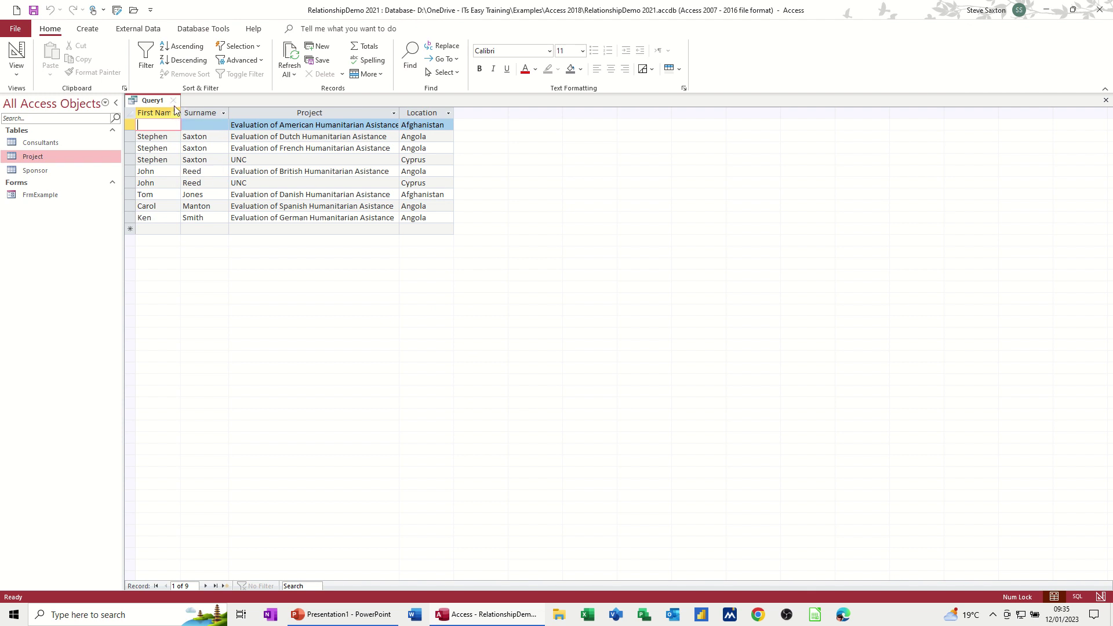
# Step: Return to the query design and restore the join to only include rows where the joined fields from both tables are equal
pyautogui.click(16, 53)
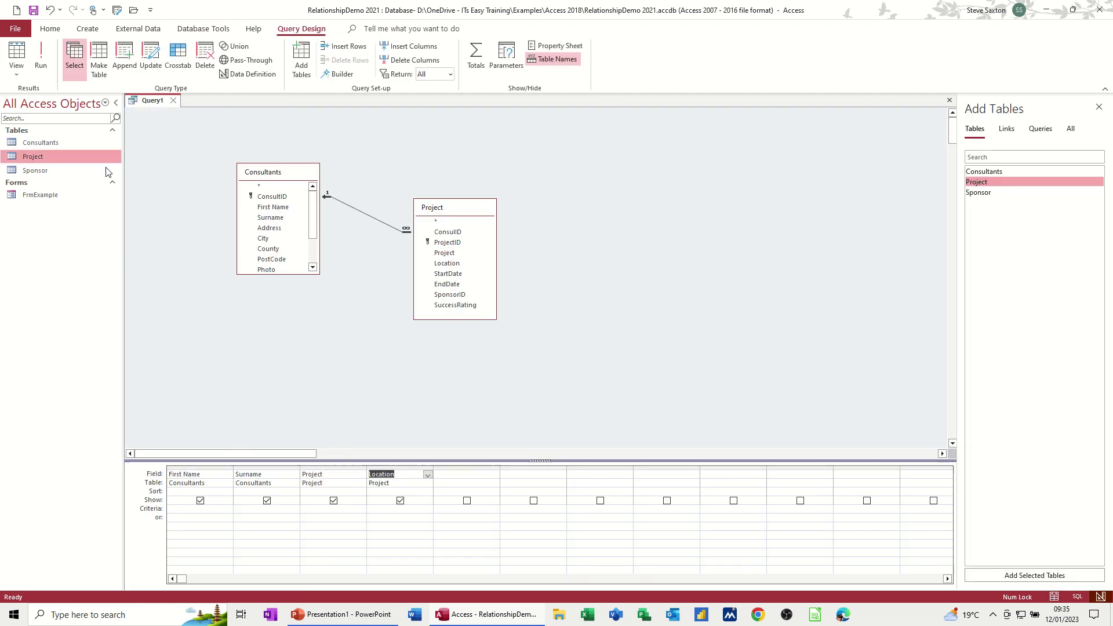
pyautogui.doubleClick(360, 212)
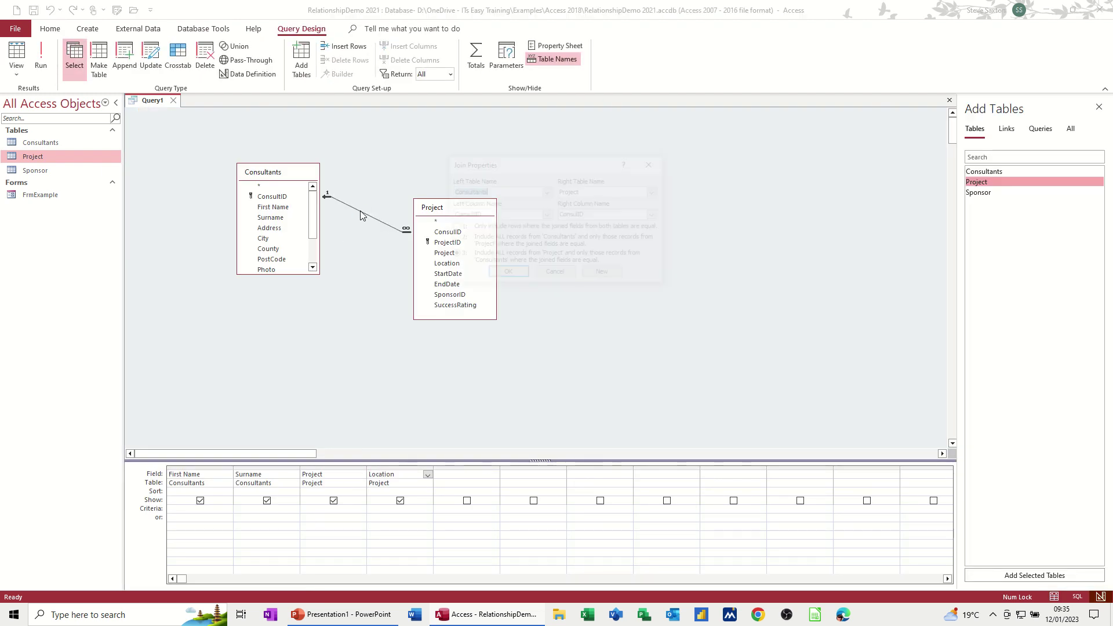
pyautogui.click(453, 226)
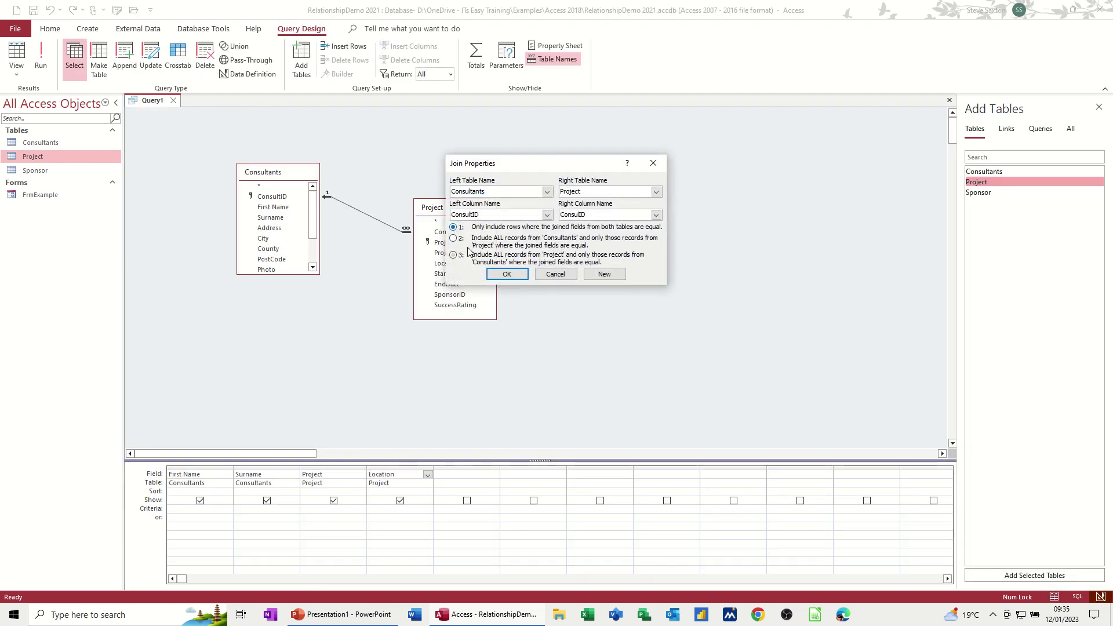
pyautogui.click(506, 274)
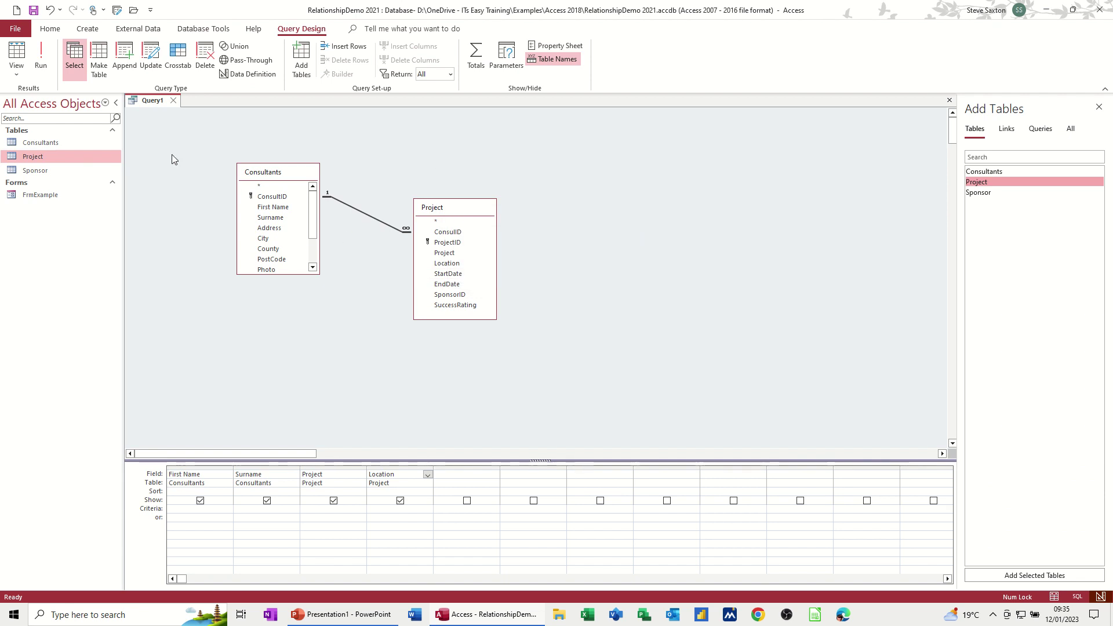
# Step: Save the query as QryProjectConsultants and close it
pyautogui.click(33, 9)
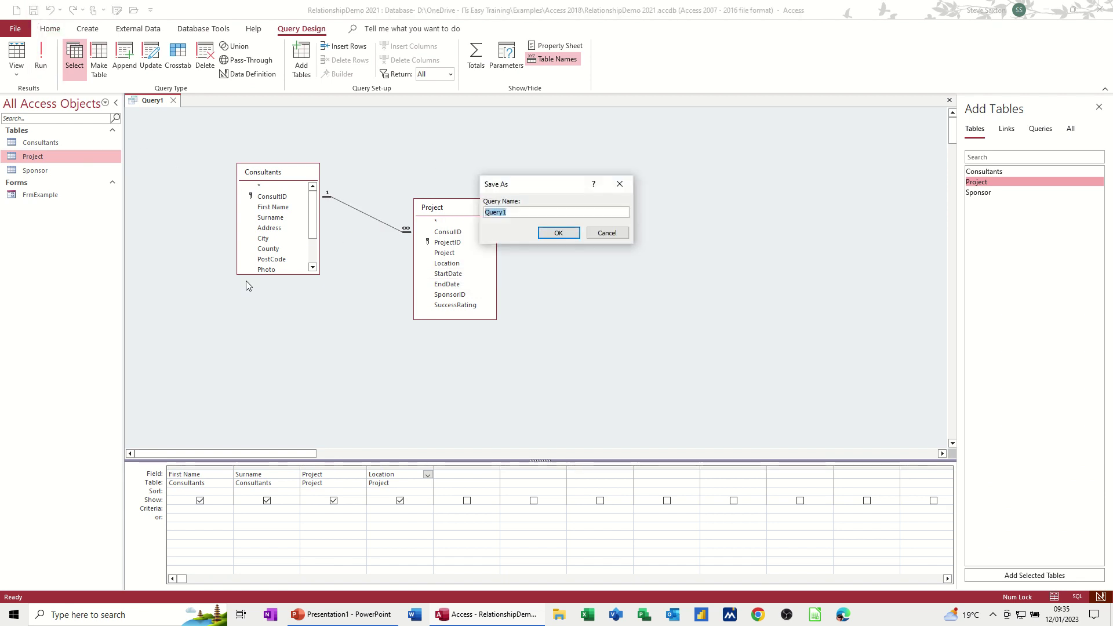
pyautogui.write('Q')
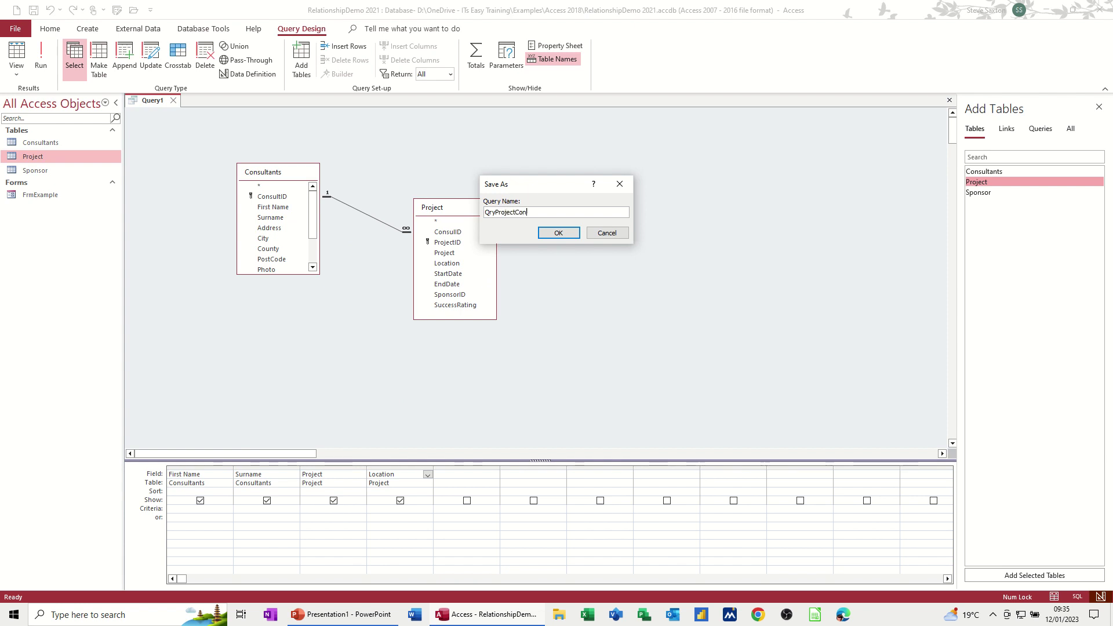
pyautogui.write('ants')
pyautogui.click(558, 233)
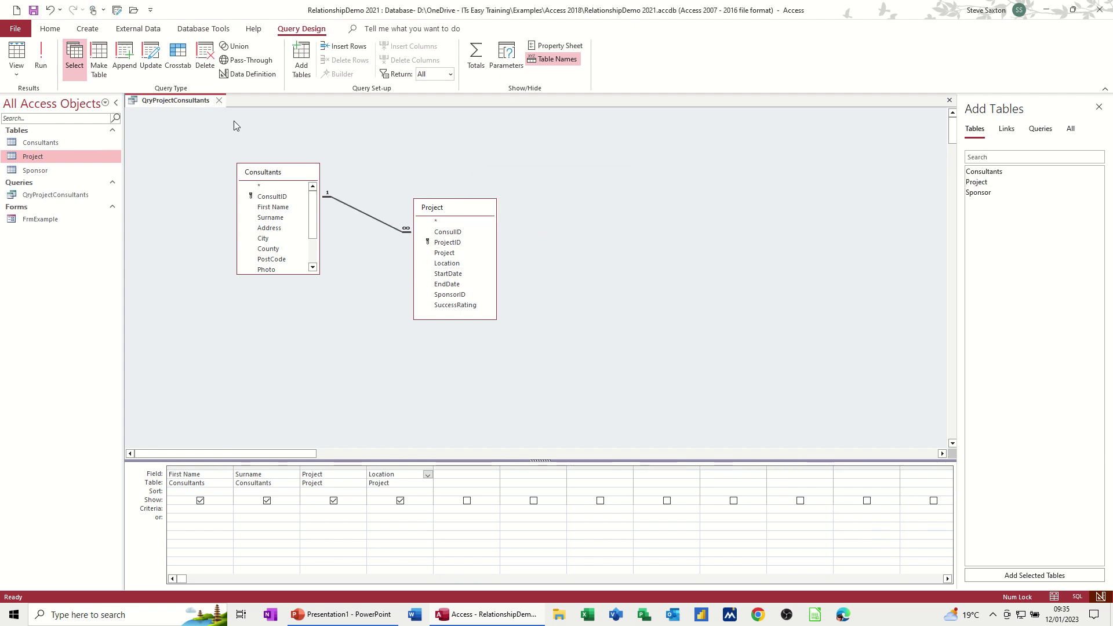
pyautogui.click(219, 101)
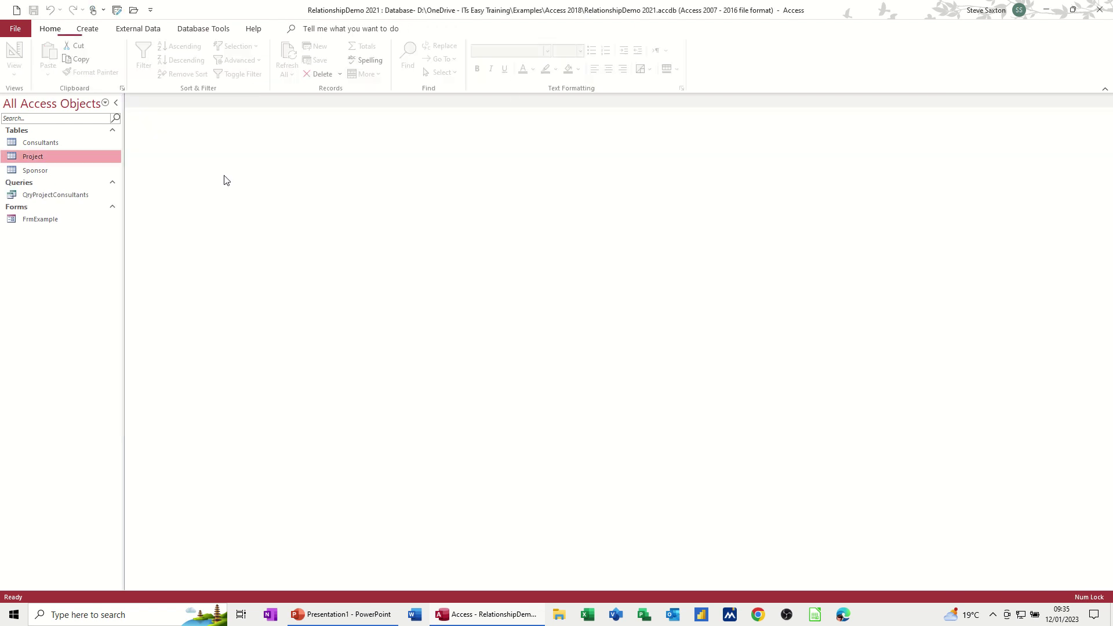
# Step: Start the Report Wizard on QryProjectConsultants and include all of its fields in the report
pyautogui.click(53, 196)
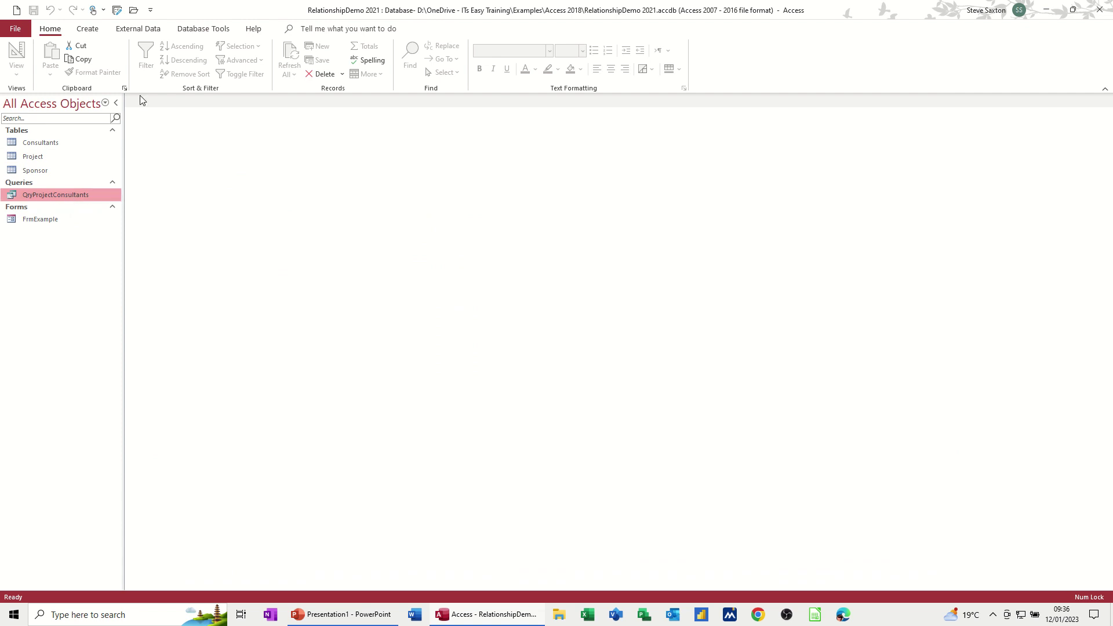
pyautogui.click(87, 28)
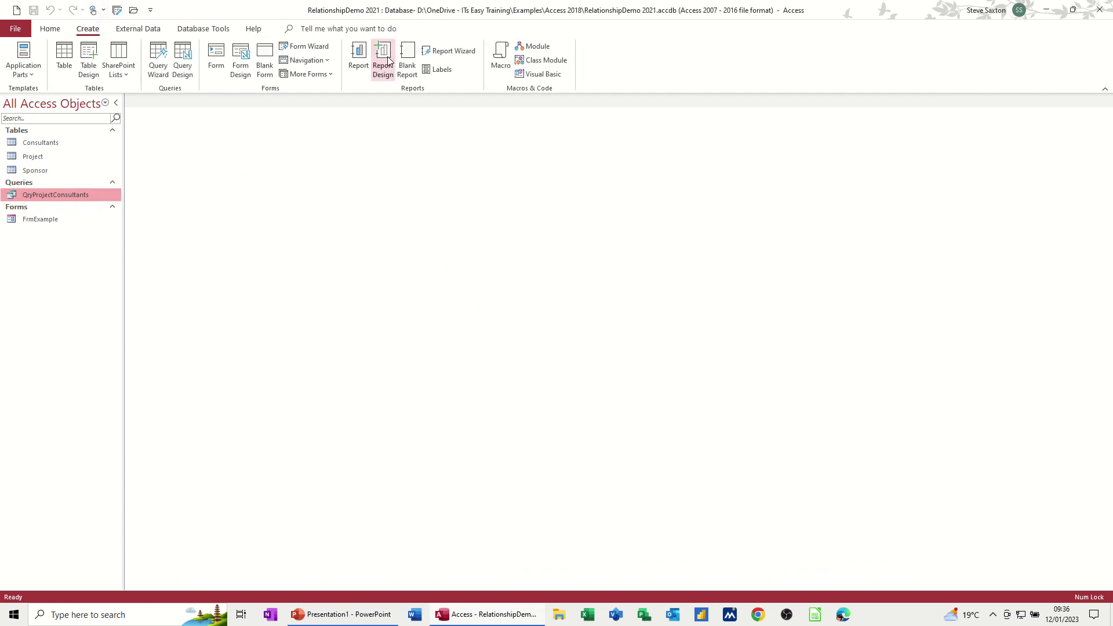
pyautogui.click(451, 52)
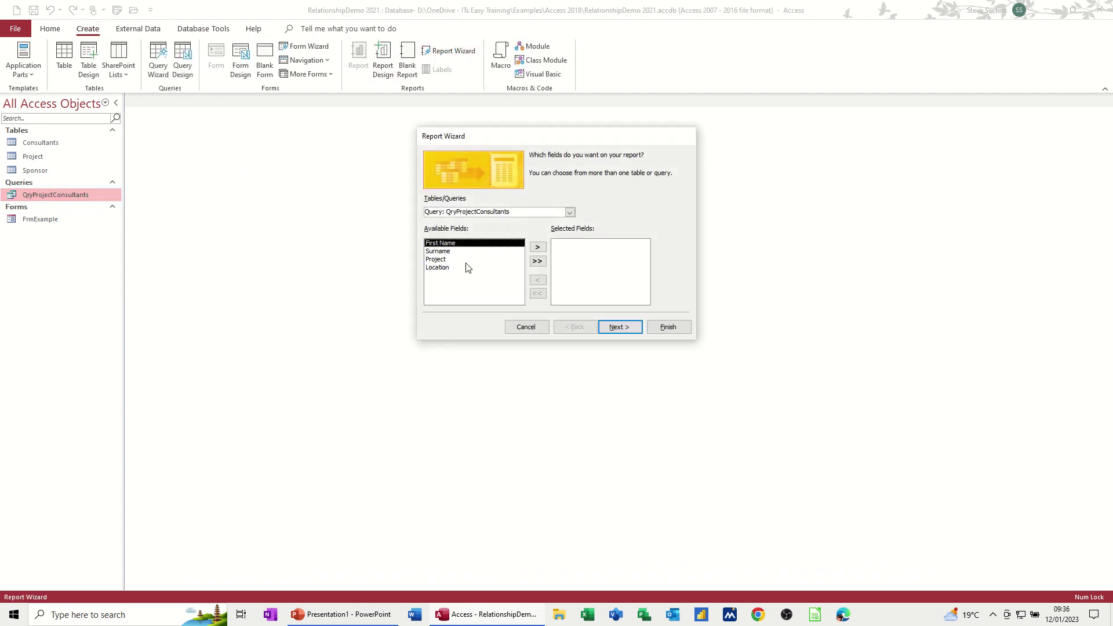
pyautogui.click(538, 261)
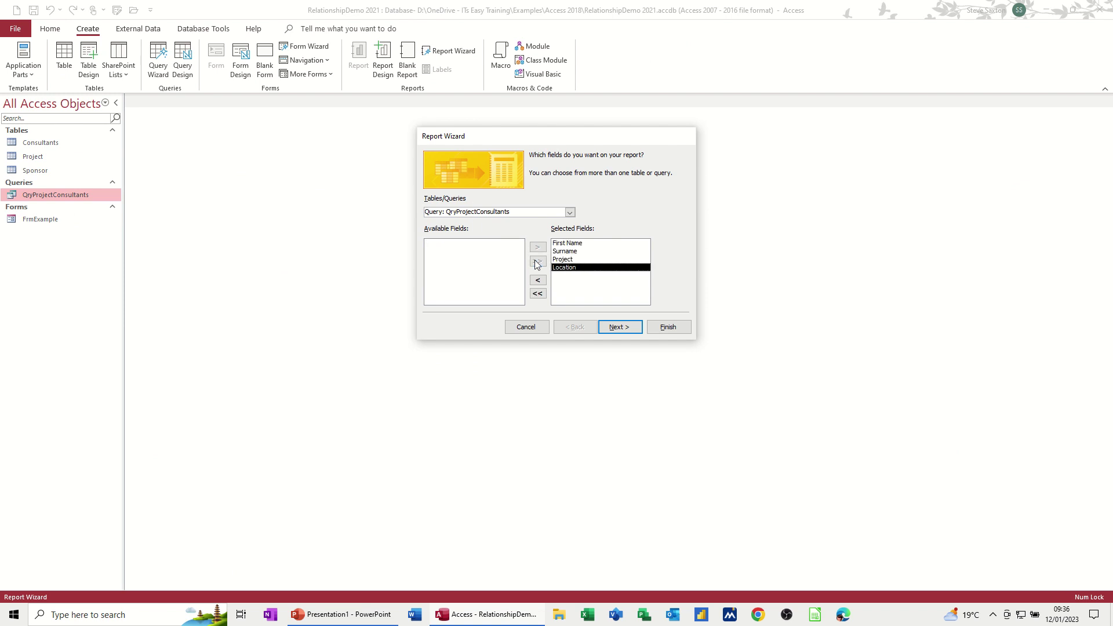
pyautogui.click(612, 328)
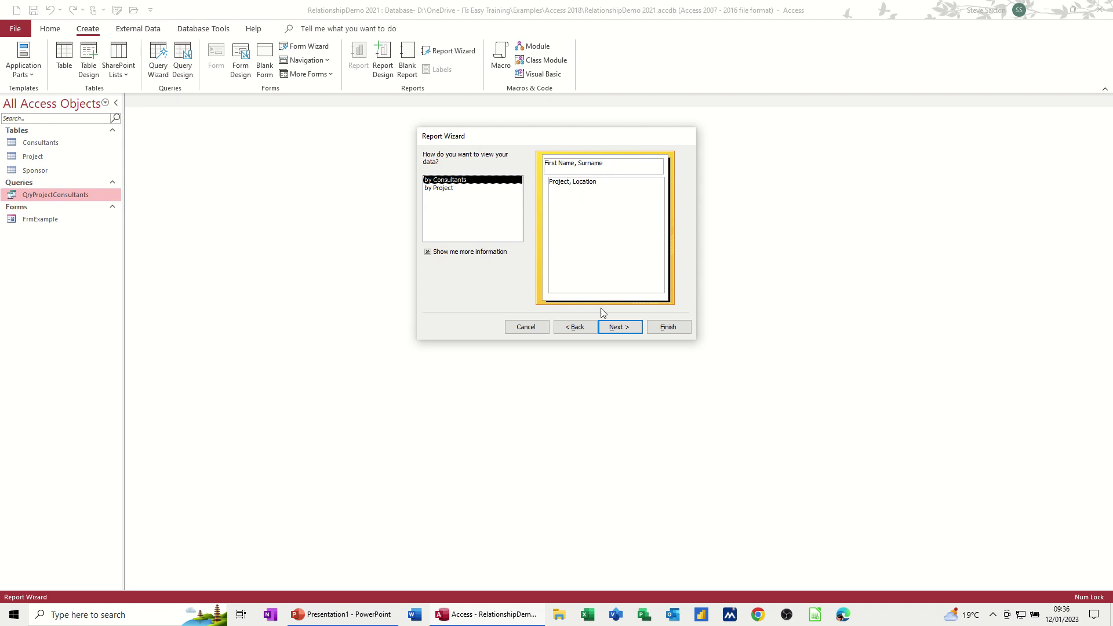
# Step: Arrange the report by Consultants with no extra grouping or sort fields, in a stepped layout with landscape orientation
pyautogui.click(617, 328)
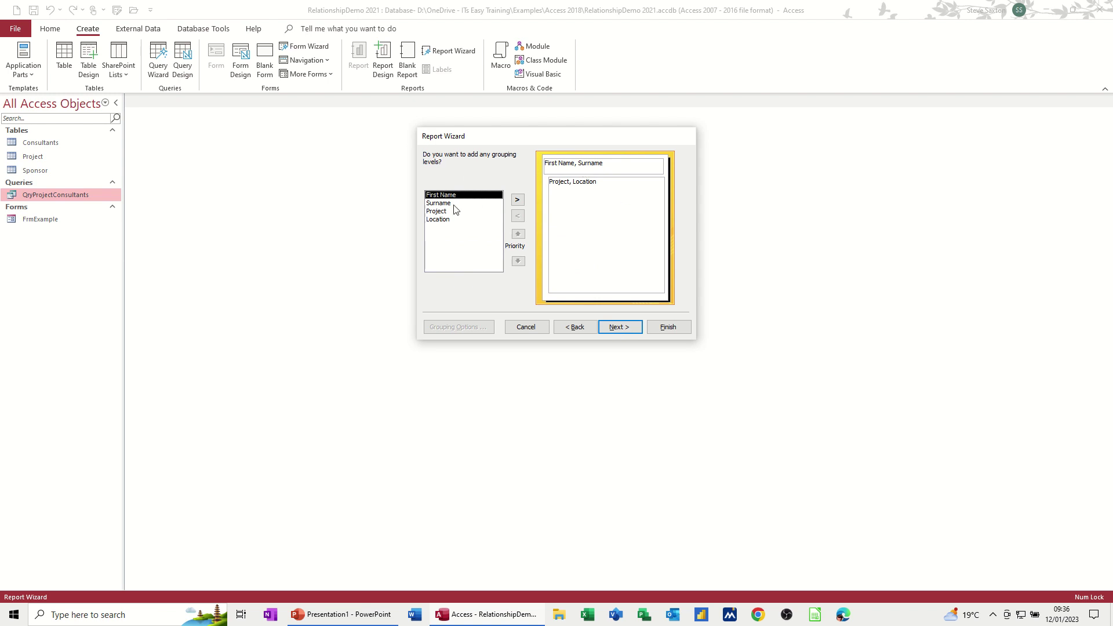
pyautogui.click(611, 326)
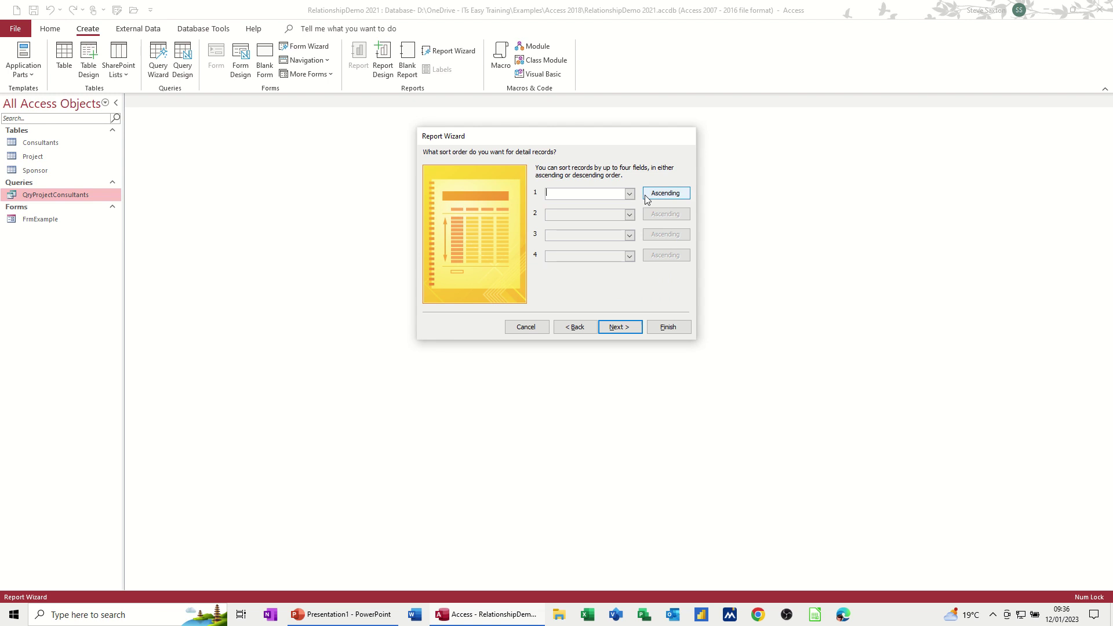
pyautogui.click(647, 197)
pyautogui.click(647, 197)
pyautogui.click(616, 330)
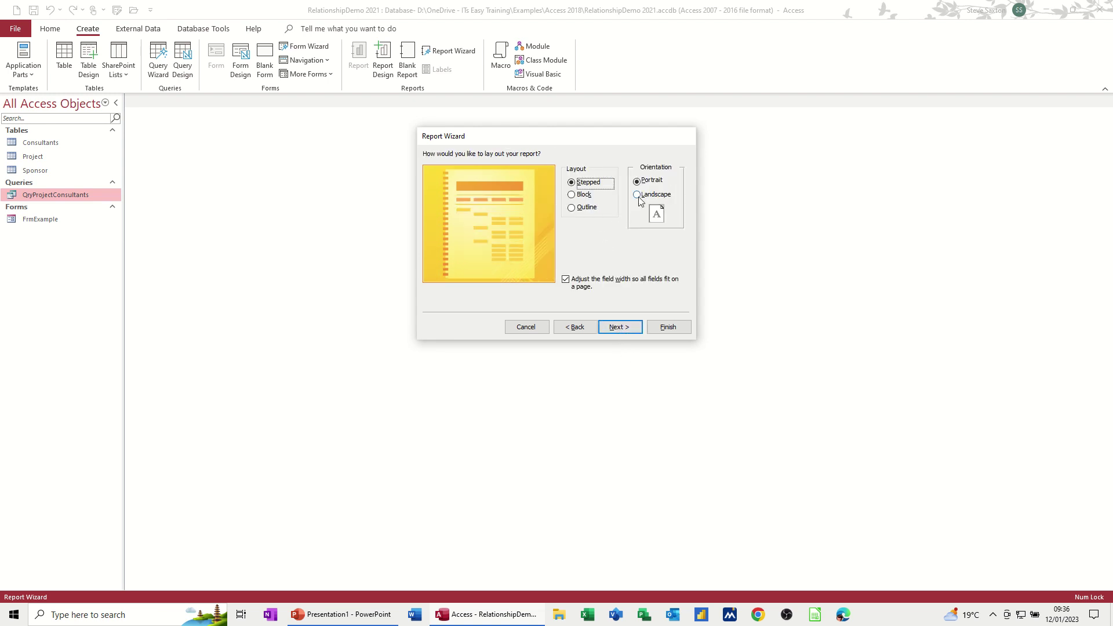
pyautogui.click(640, 195)
pyautogui.click(621, 328)
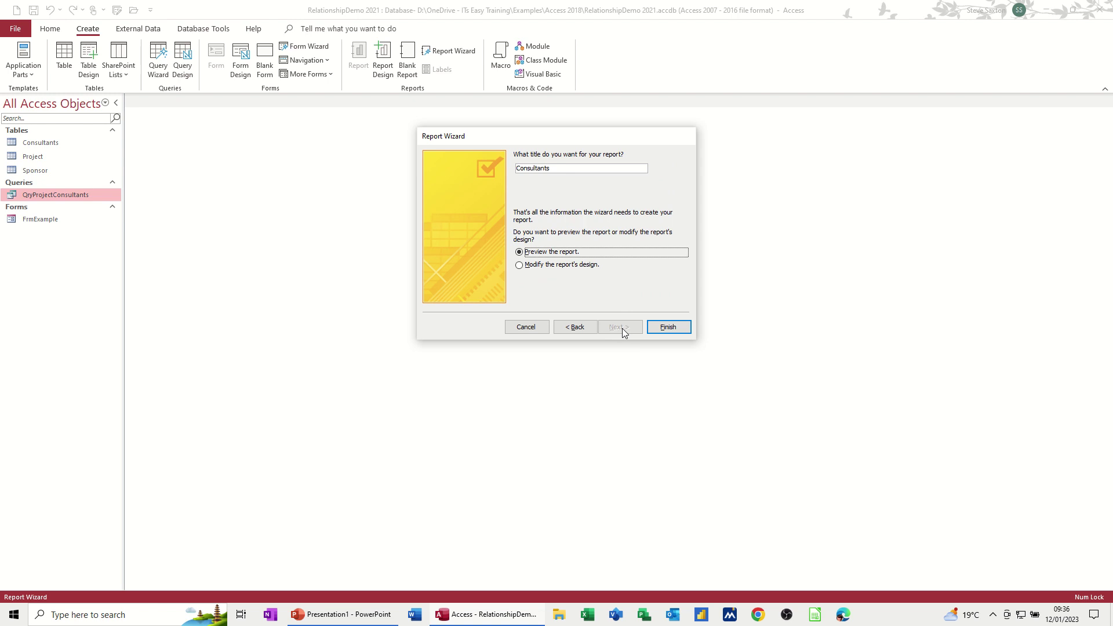
# Step: Title the report RptConsultantsProjects and finish the wizard with a preview
pyautogui.click(518, 169)
pyautogui.write('Rpt')
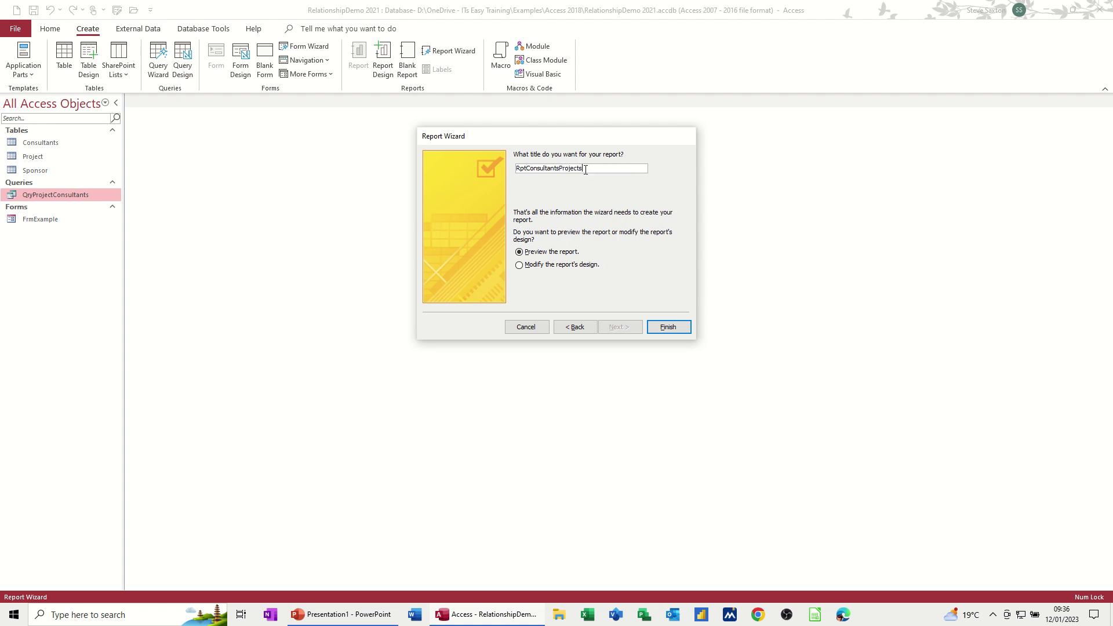
pyautogui.click(667, 327)
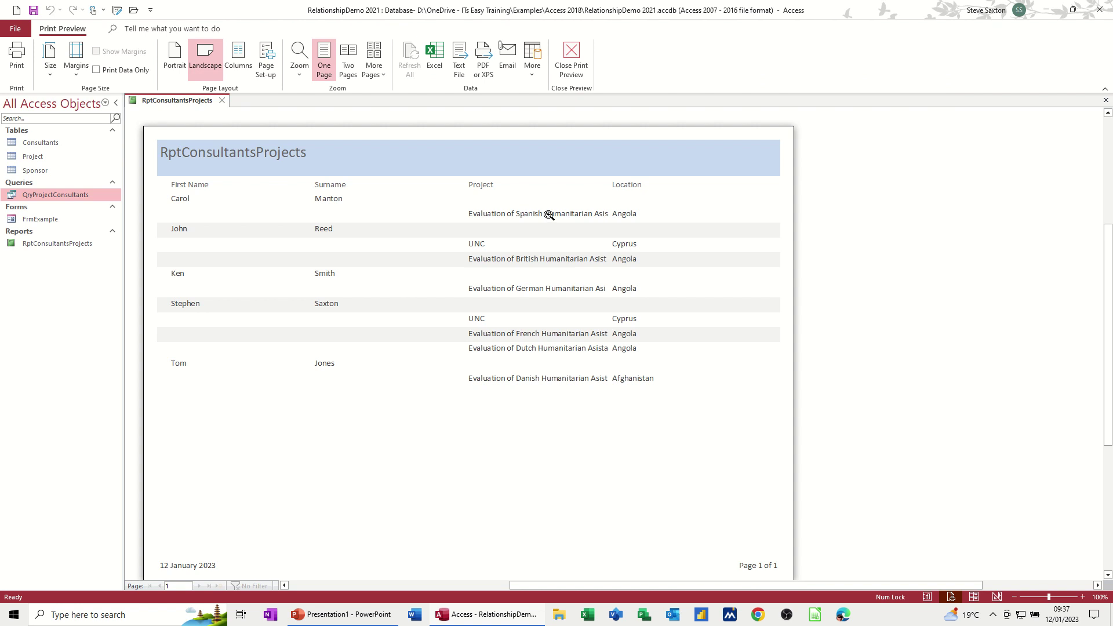
# Step: Leave the print preview and shift the Location field and its page header label about 2 cm right in the report design
pyautogui.click(571, 58)
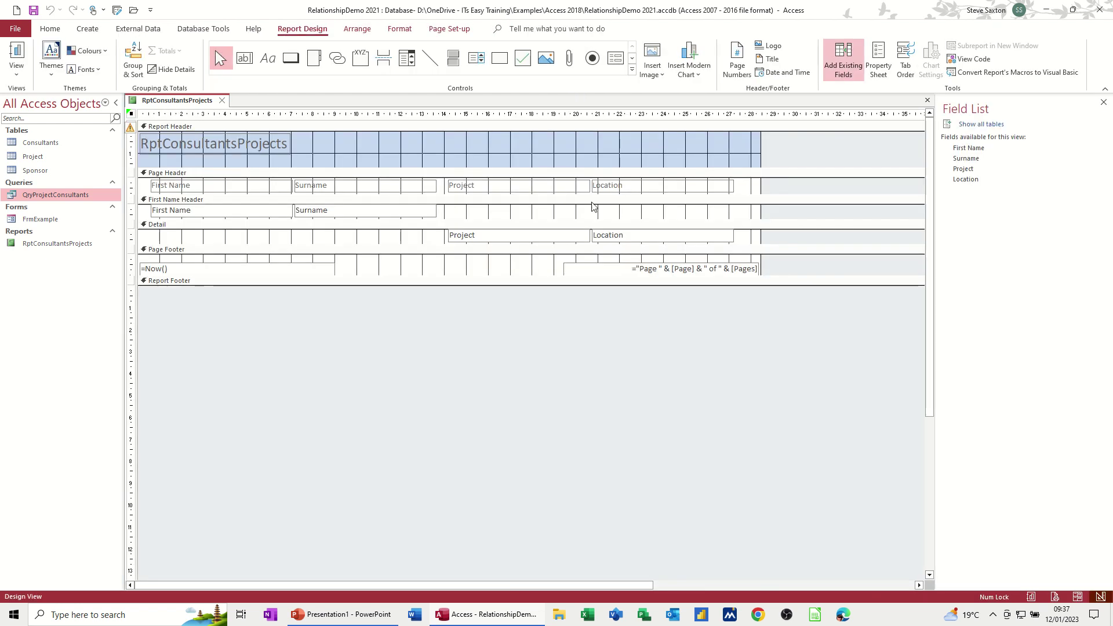
pyautogui.click(548, 237)
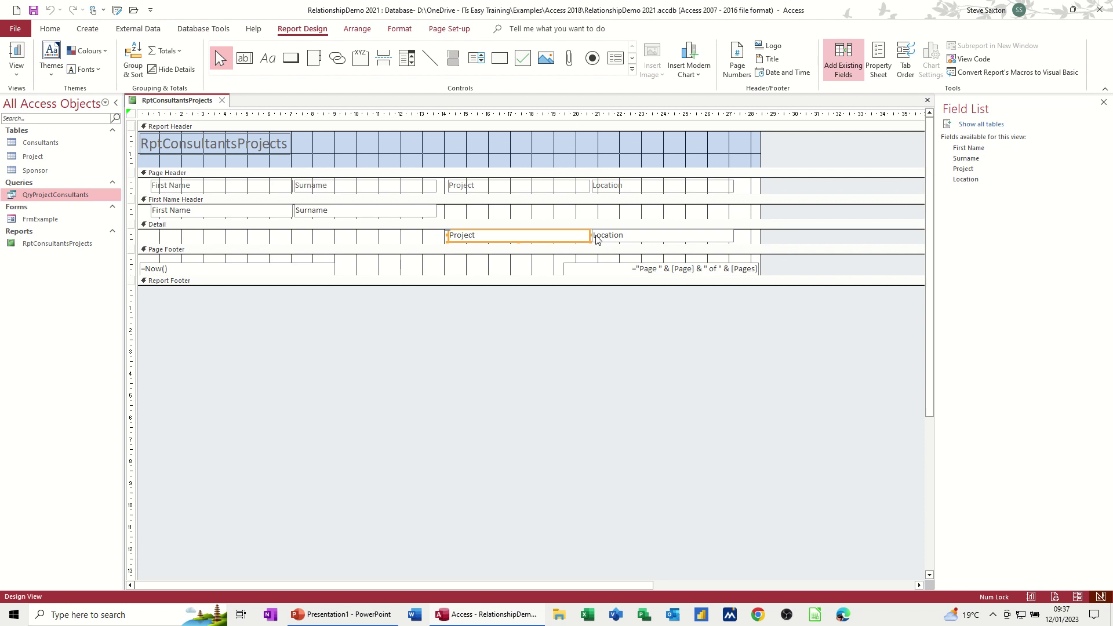
pyautogui.click(615, 238)
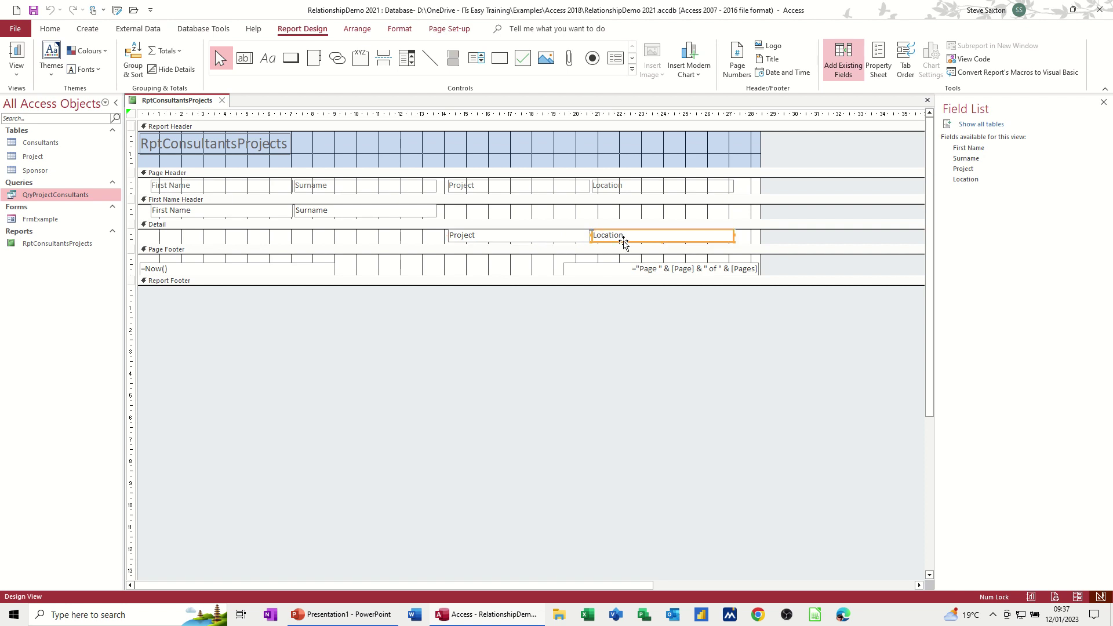
pyautogui.moveTo(623, 242); pyautogui.dragTo(671, 243)
pyautogui.click(632, 190)
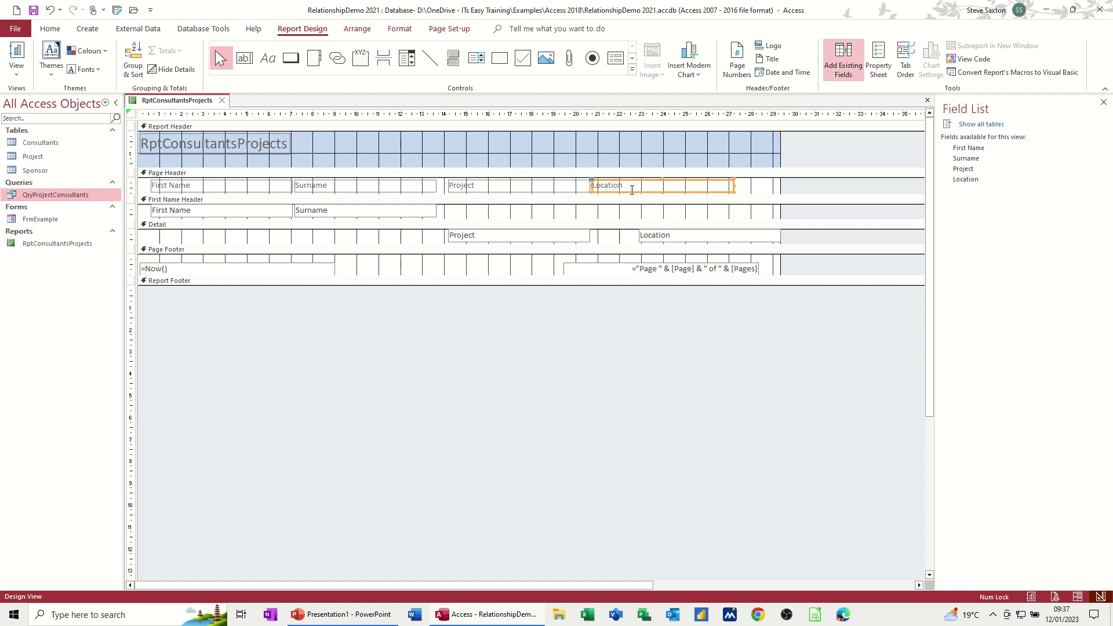
pyautogui.moveTo(633, 191); pyautogui.dragTo(676, 192)
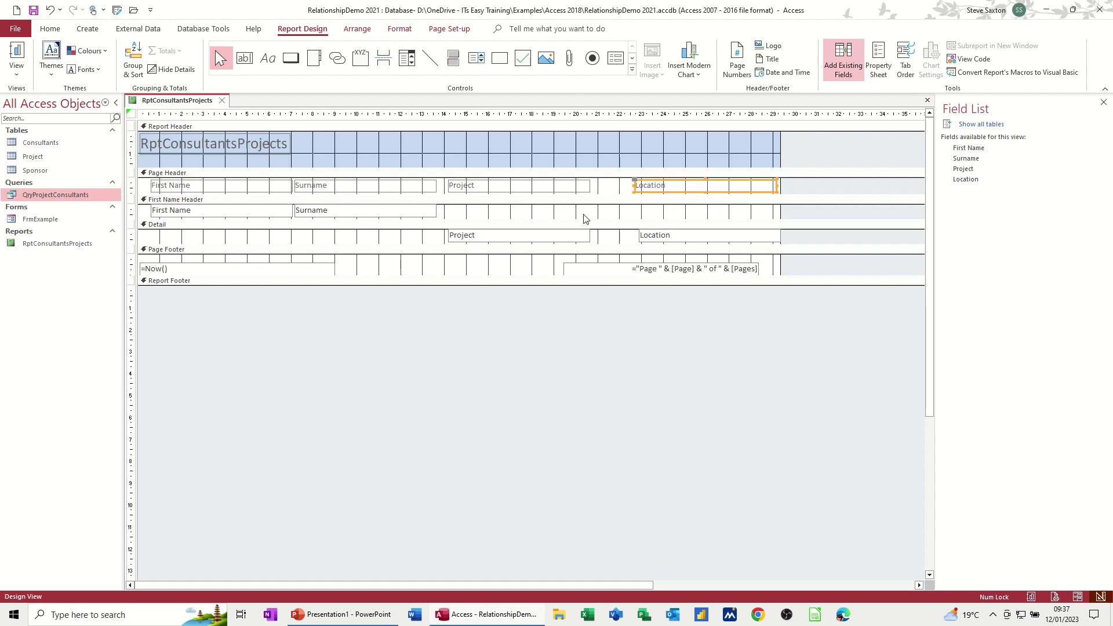
# Step: Widen the Project field in the Detail section up to the Location field and display the finished report
pyautogui.click(588, 236)
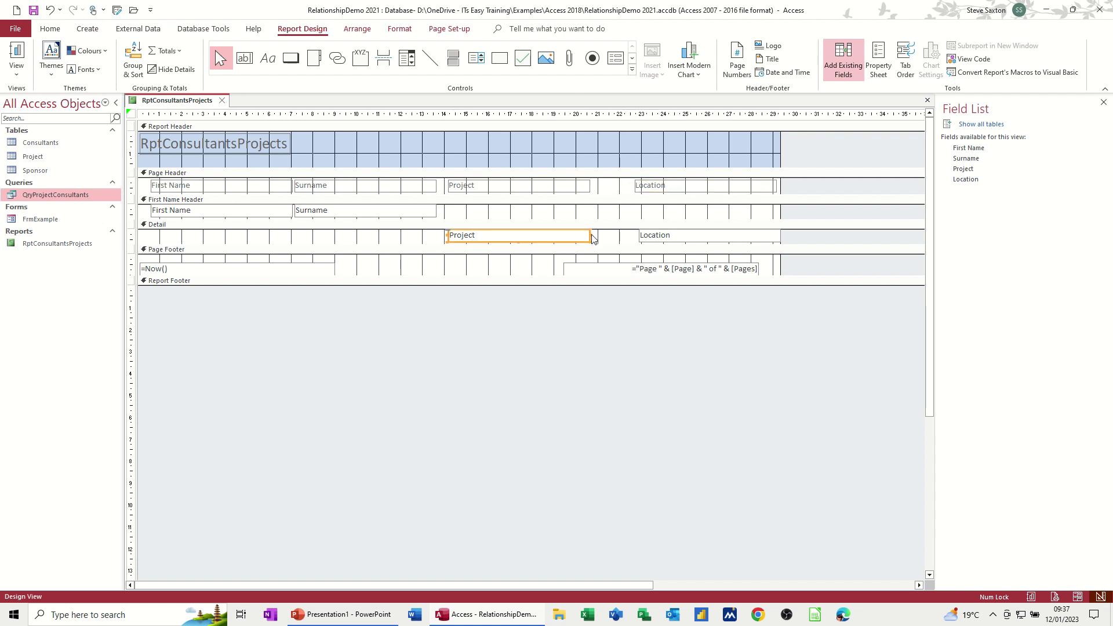
pyautogui.moveTo(590, 234); pyautogui.dragTo(639, 235)
pyautogui.click(16, 55)
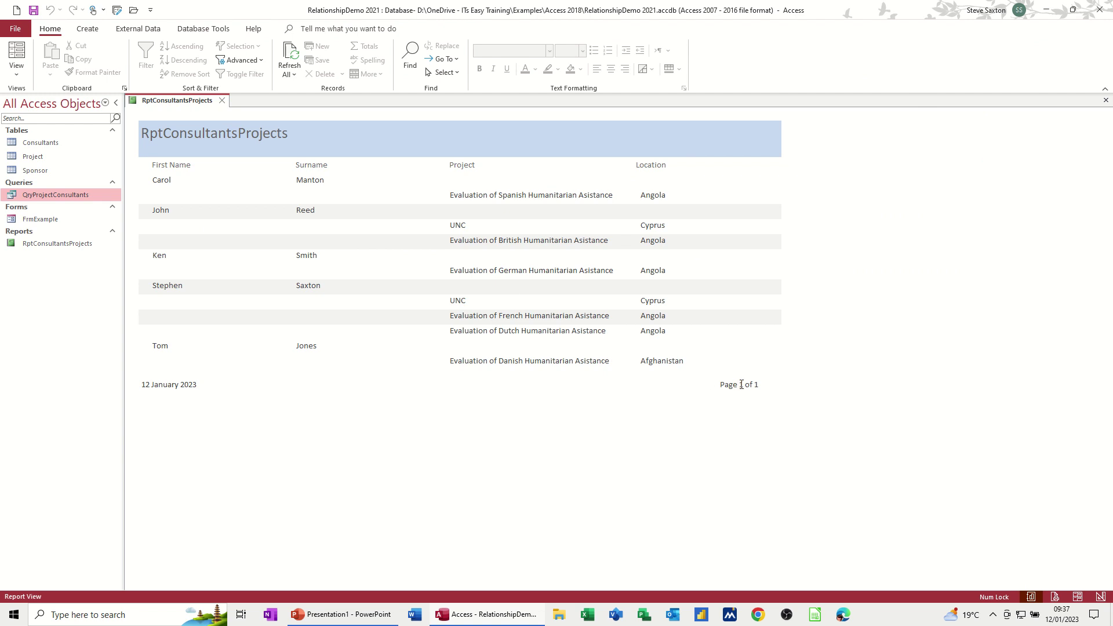
# Step: Close the RptConsultantsProjects report and save its design changes
pyautogui.click(225, 101)
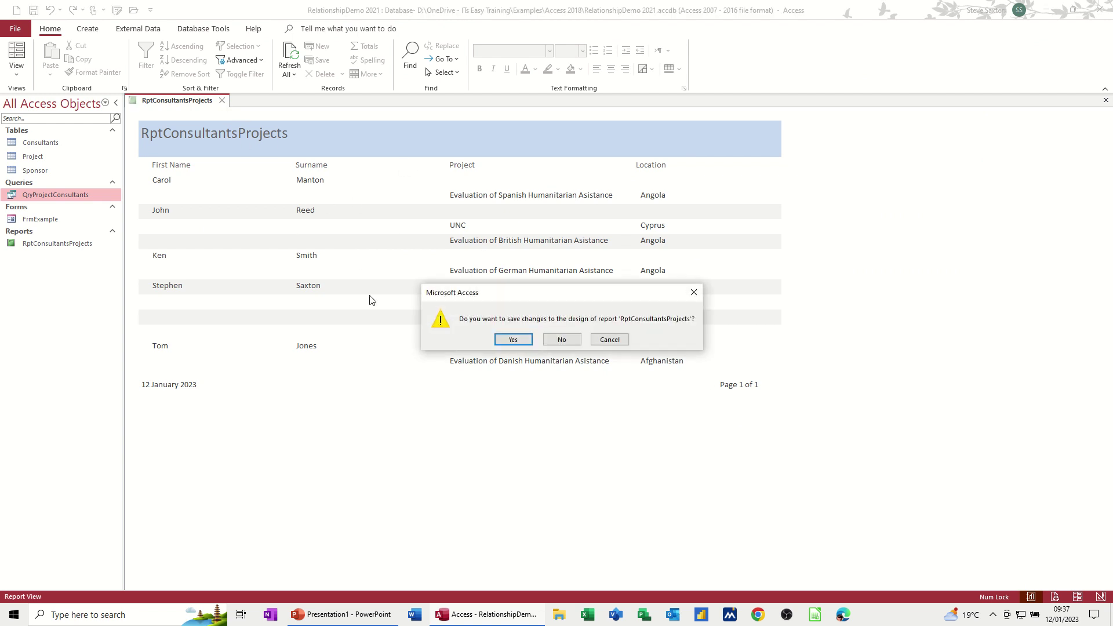
pyautogui.click(512, 339)
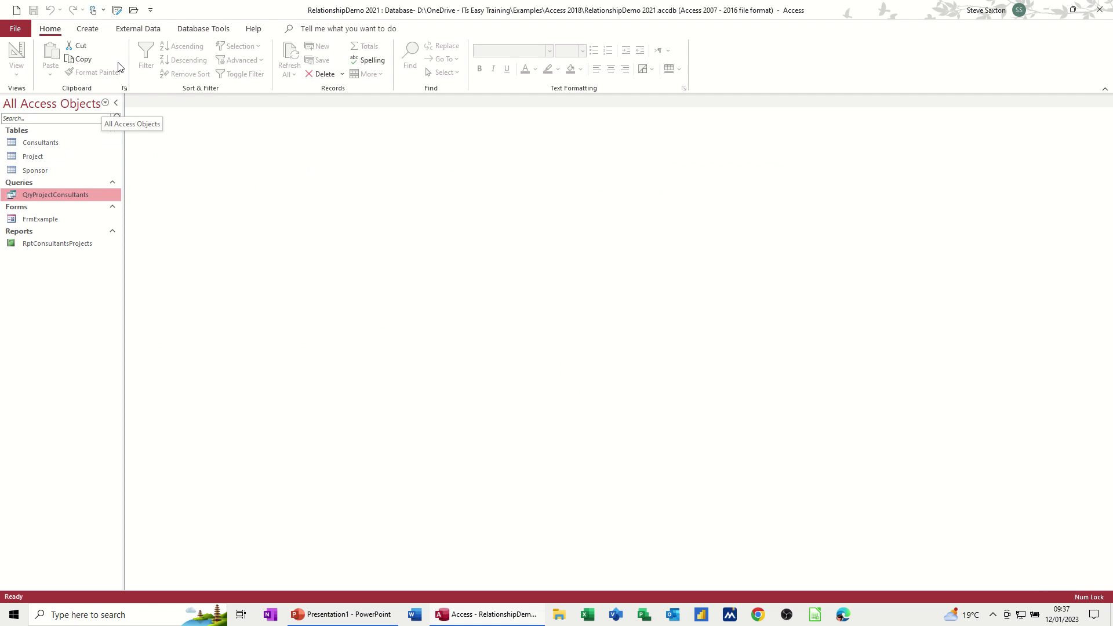
# Step: Open the database relationships and add the Sponsor table beside the Project table
pyautogui.click(187, 32)
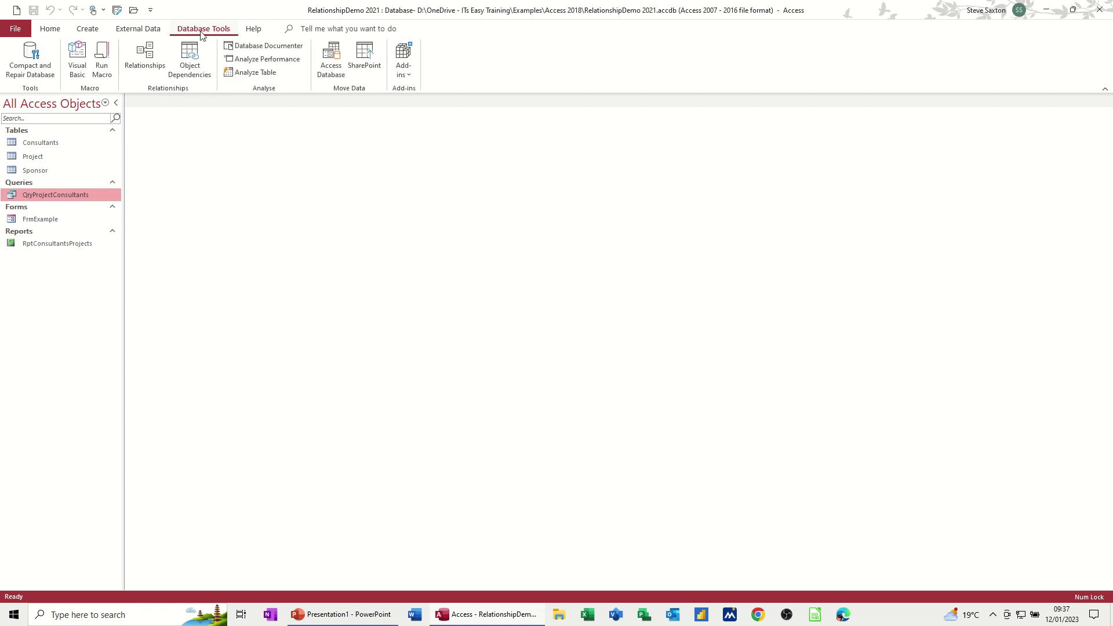
pyautogui.click(146, 55)
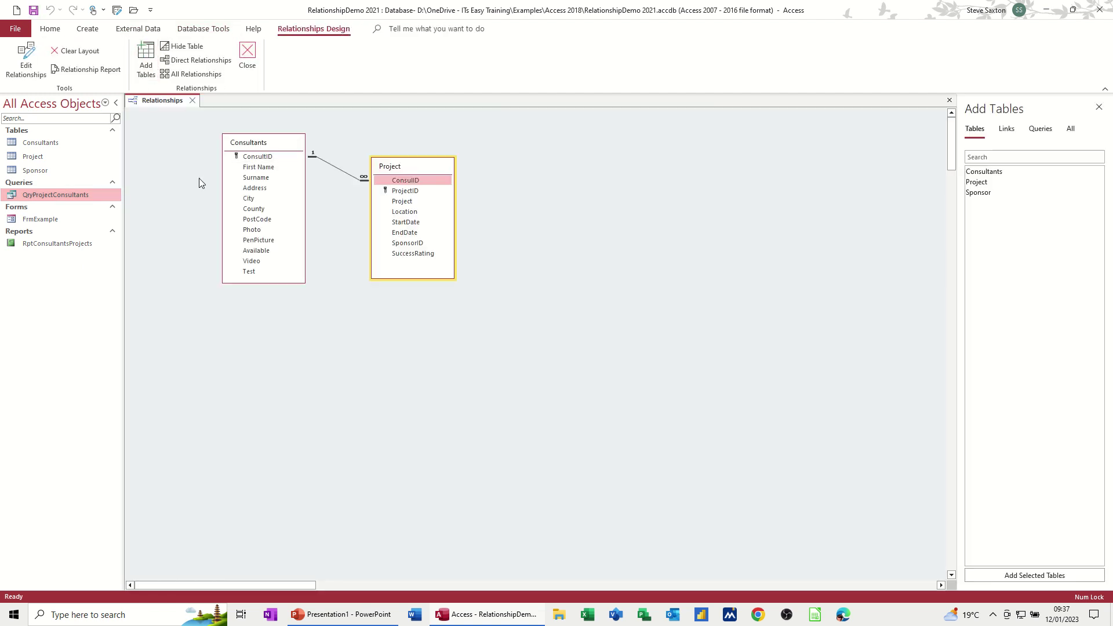
pyautogui.moveTo(34, 171); pyautogui.dragTo(578, 169)
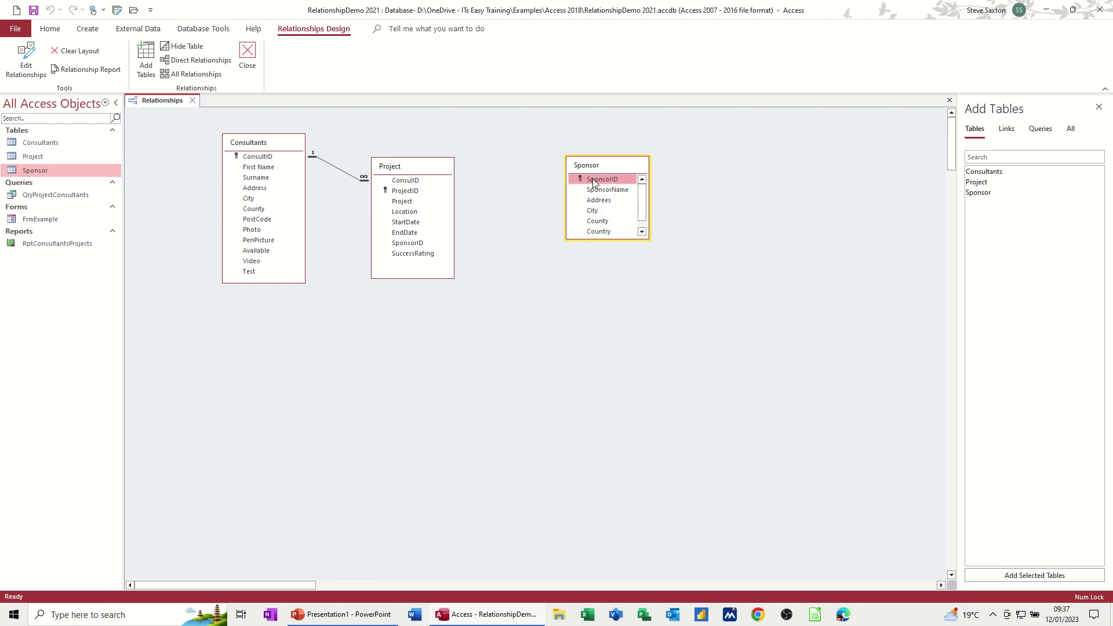
# Step: Relate SponsorID in Sponsor to SponsorID in Project with referential integrity enforced, and move the Sponsor table slightly closer to Project
pyautogui.moveTo(594, 184); pyautogui.dragTo(411, 245)
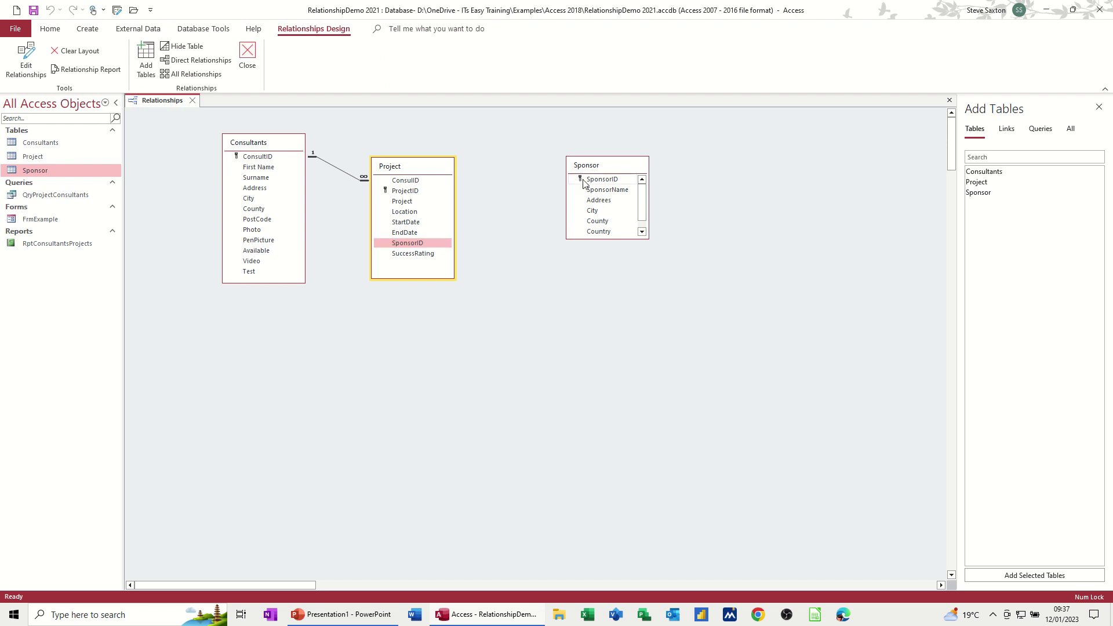
pyautogui.click(607, 183)
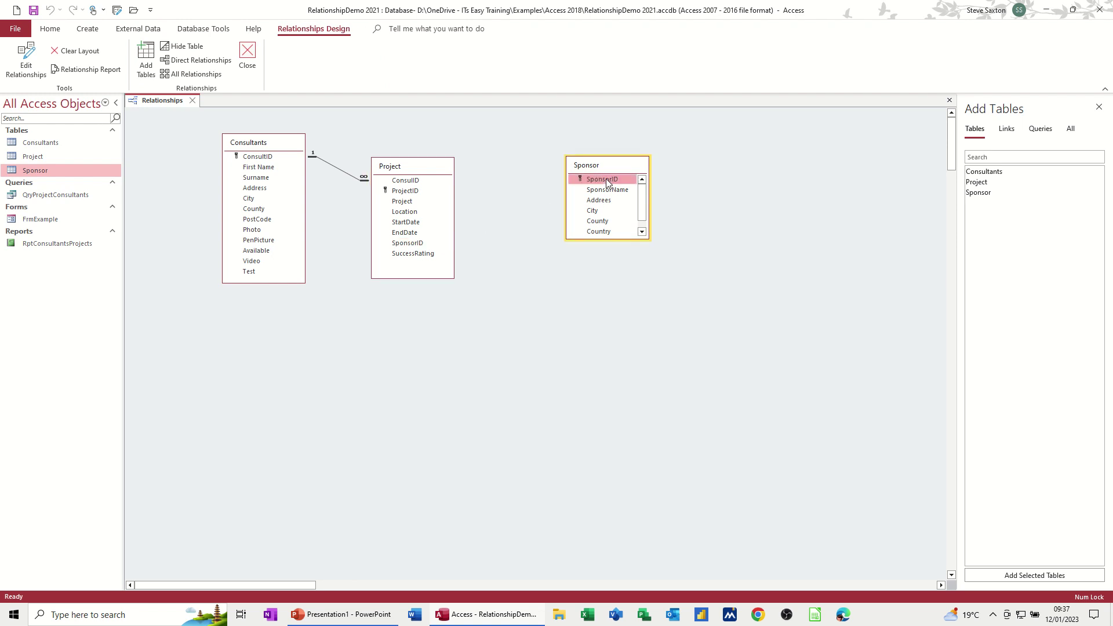
pyautogui.moveTo(606, 182); pyautogui.dragTo(415, 249)
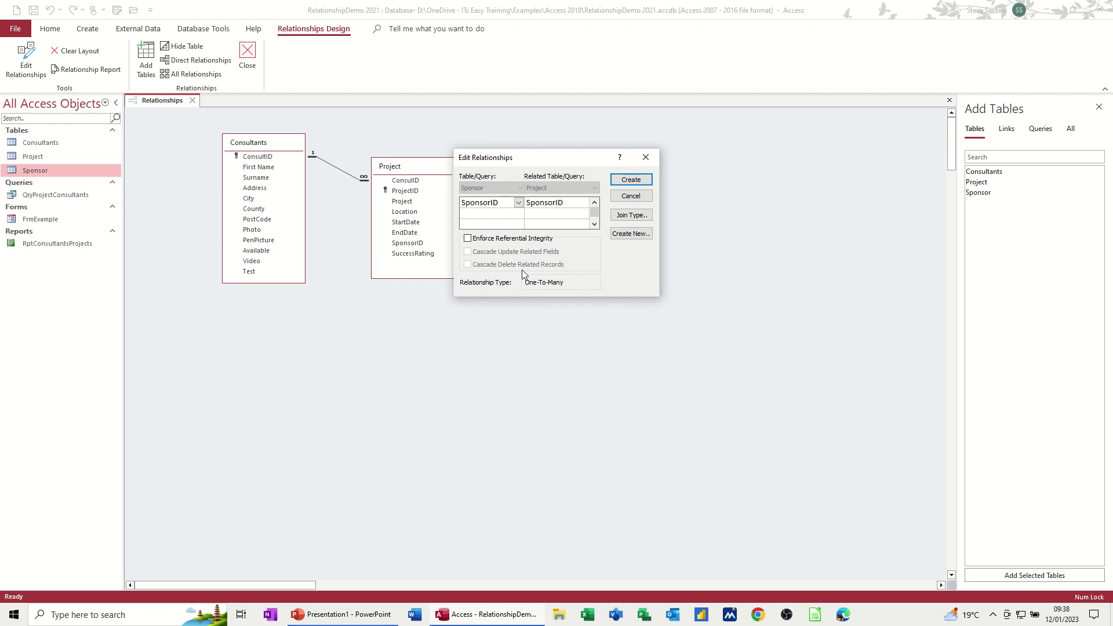
pyautogui.click(467, 238)
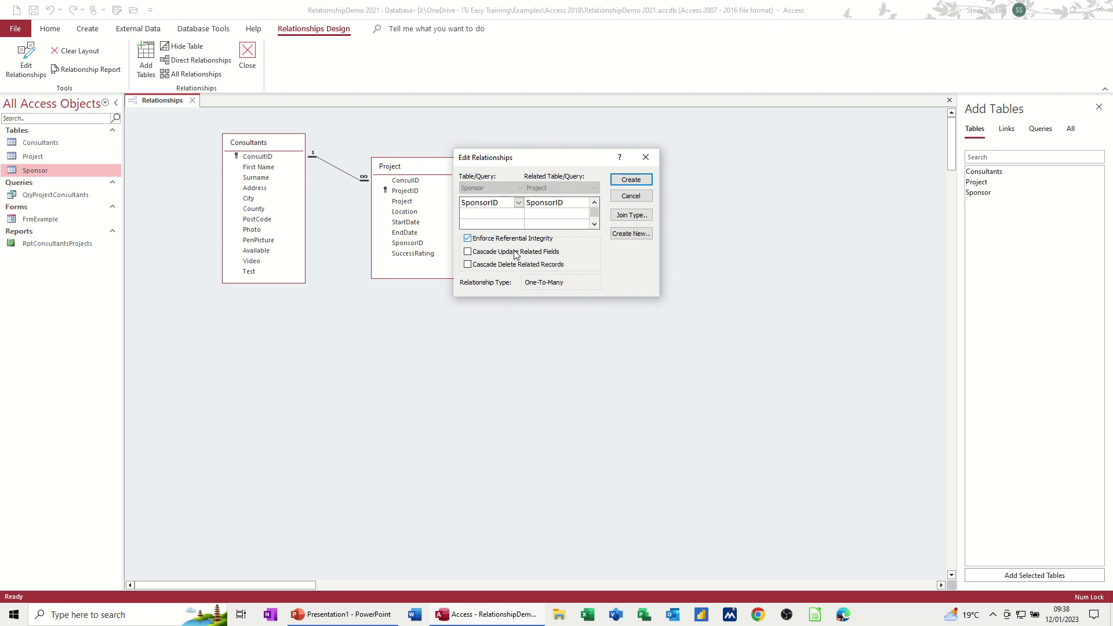
pyautogui.click(631, 181)
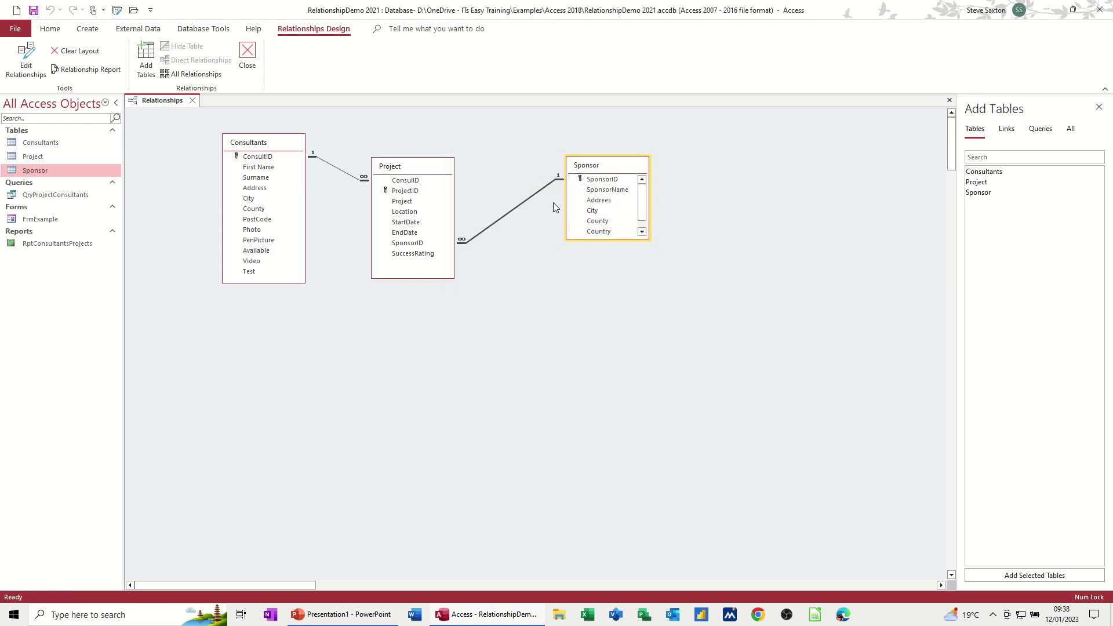
pyautogui.moveTo(594, 169); pyautogui.dragTo(576, 165)
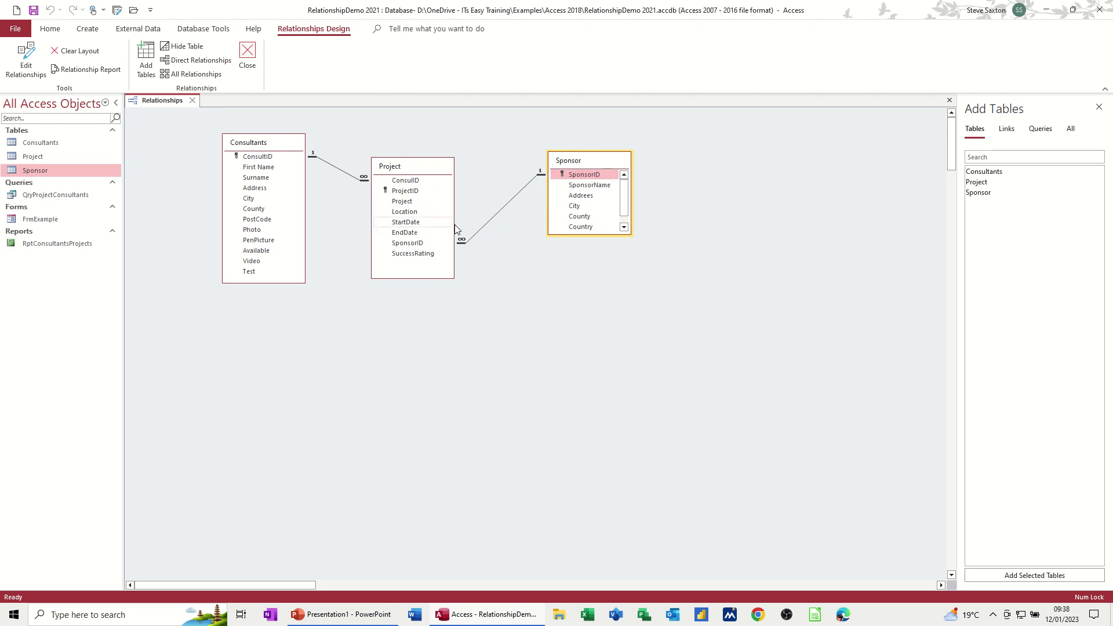
# Step: Delete the SponsorID relationship between the Project and Sponsor tables
pyautogui.click(499, 211)
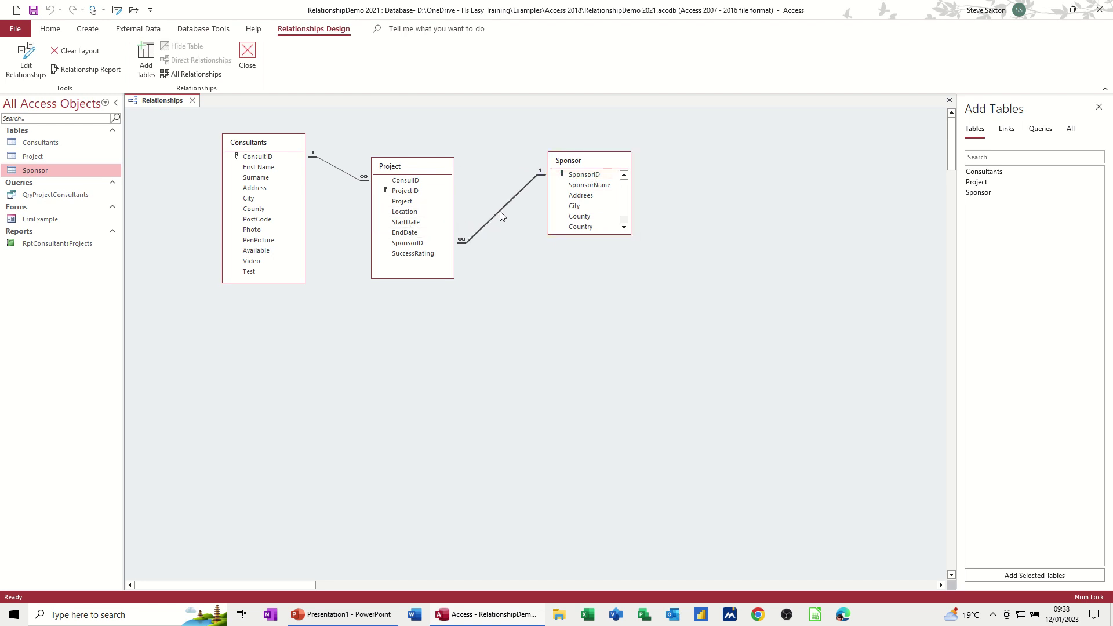
pyautogui.press('Delete')
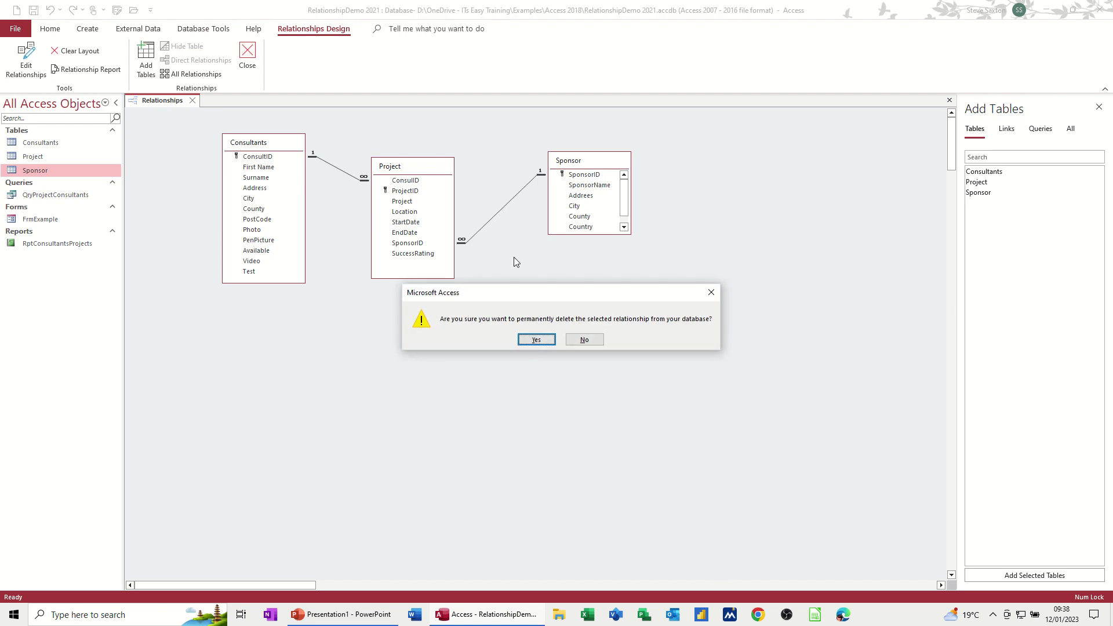
pyautogui.click(542, 341)
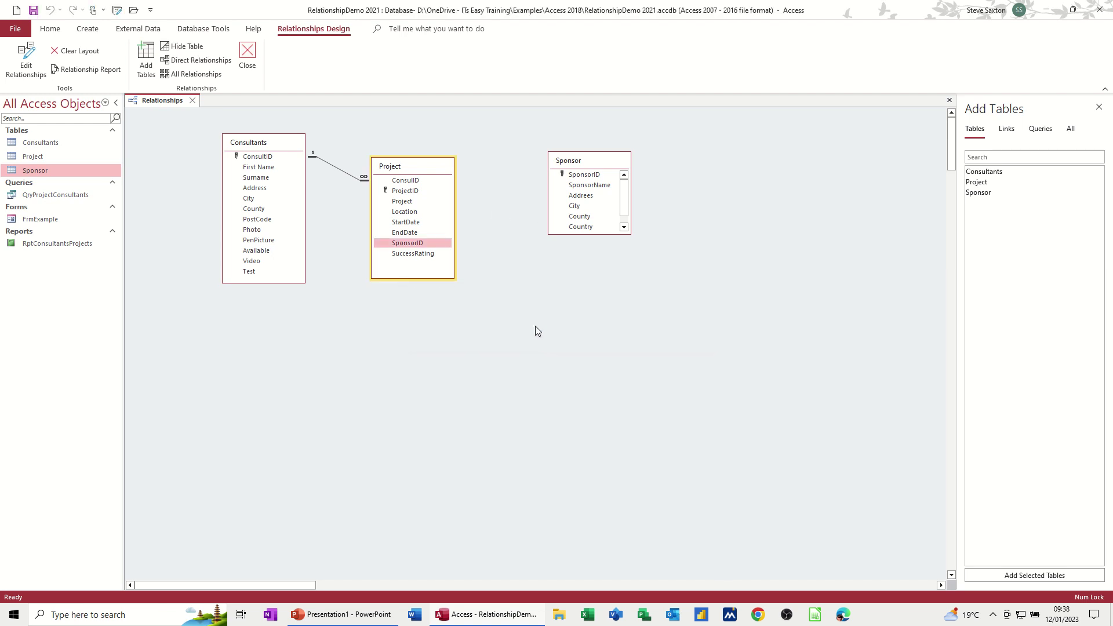
# Step: Create a relationship from StartDate in Project to City in Sponsor without referential integrity, and delete it again
pyautogui.click(409, 223)
pyautogui.click(407, 228)
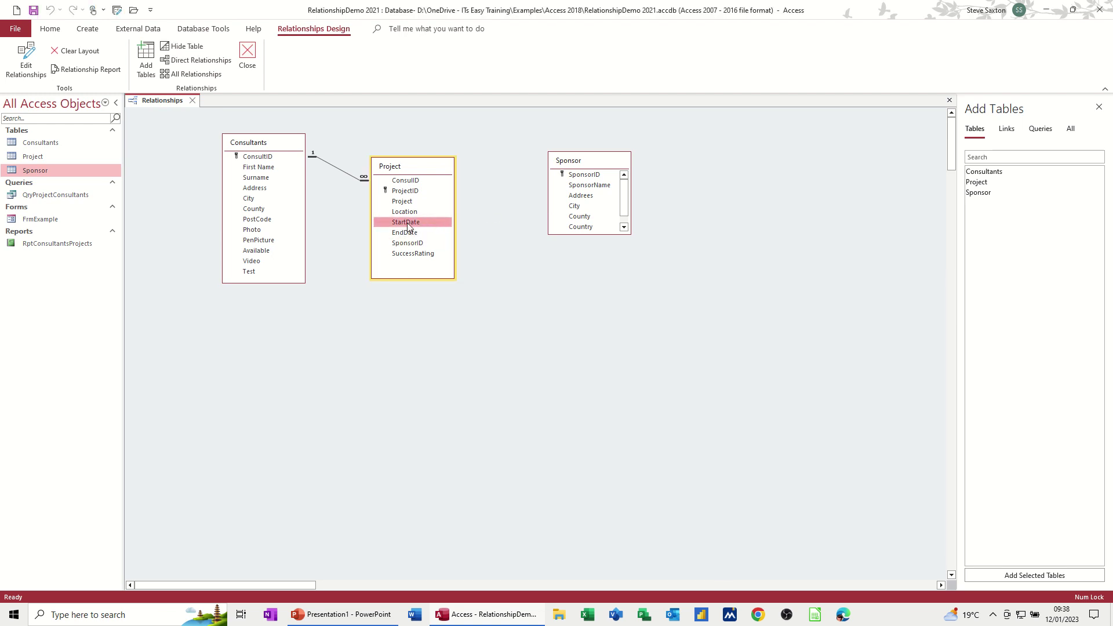
pyautogui.moveTo(401, 221); pyautogui.dragTo(574, 207)
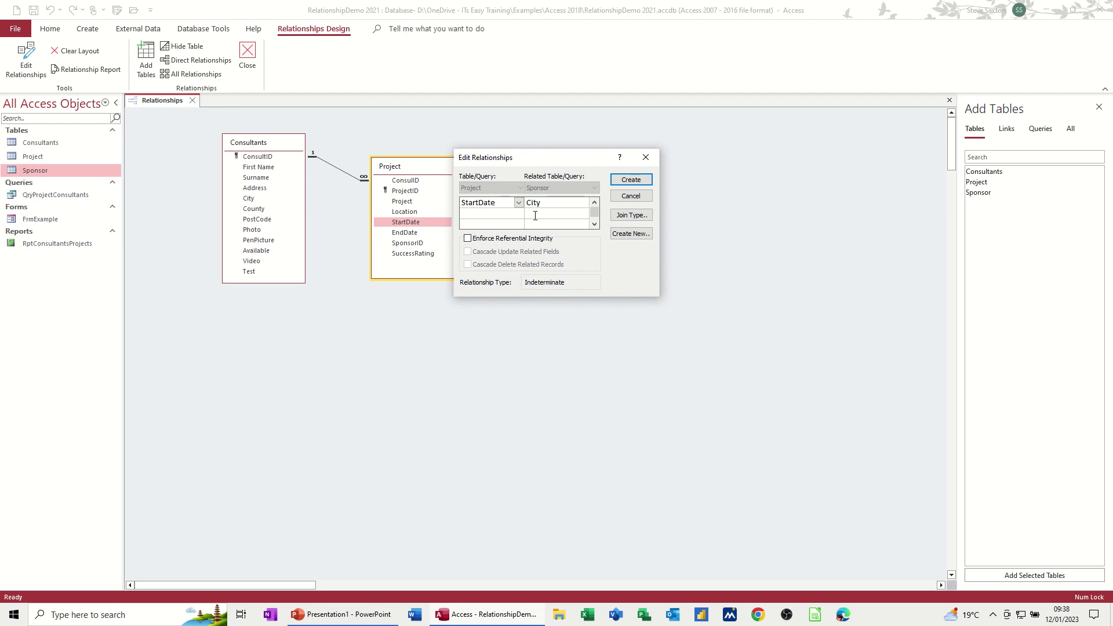
pyautogui.click(629, 180)
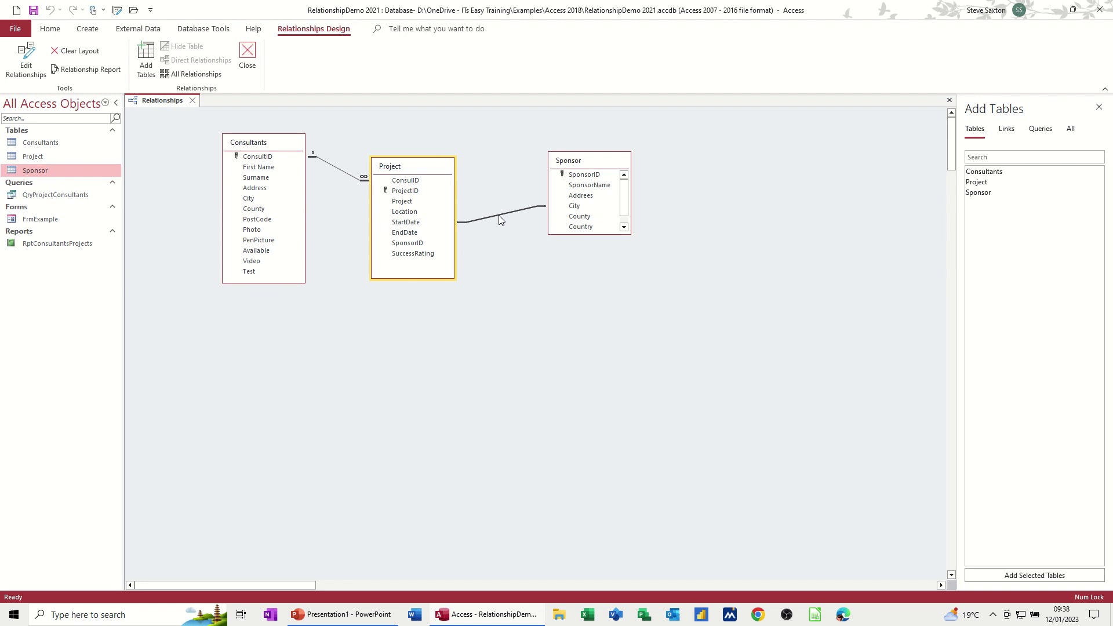
pyautogui.press('Delete')
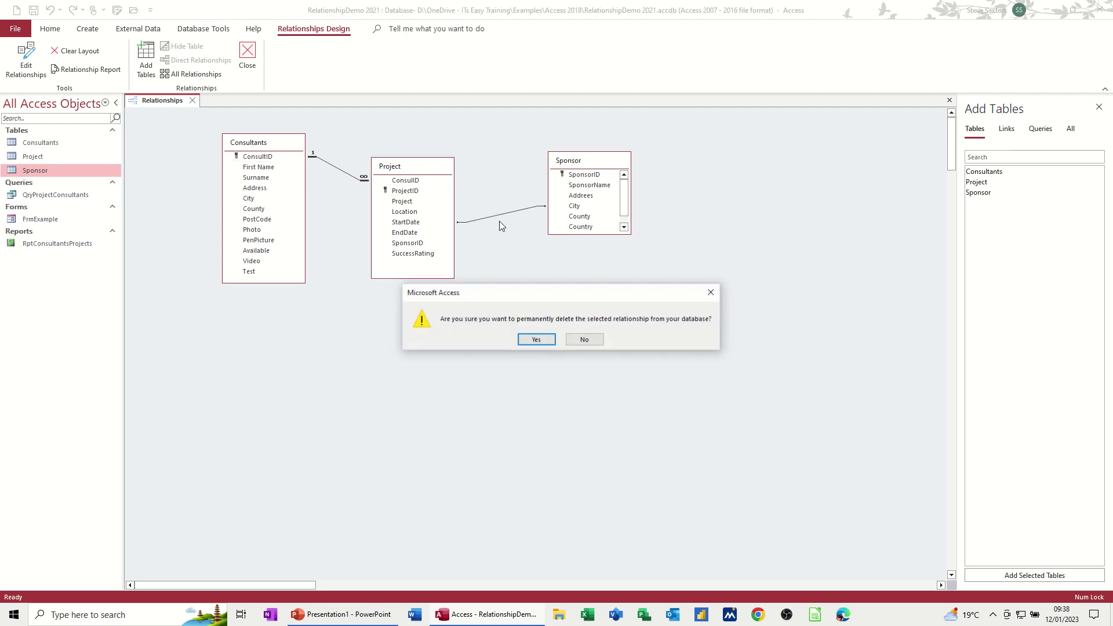
pyautogui.click(536, 341)
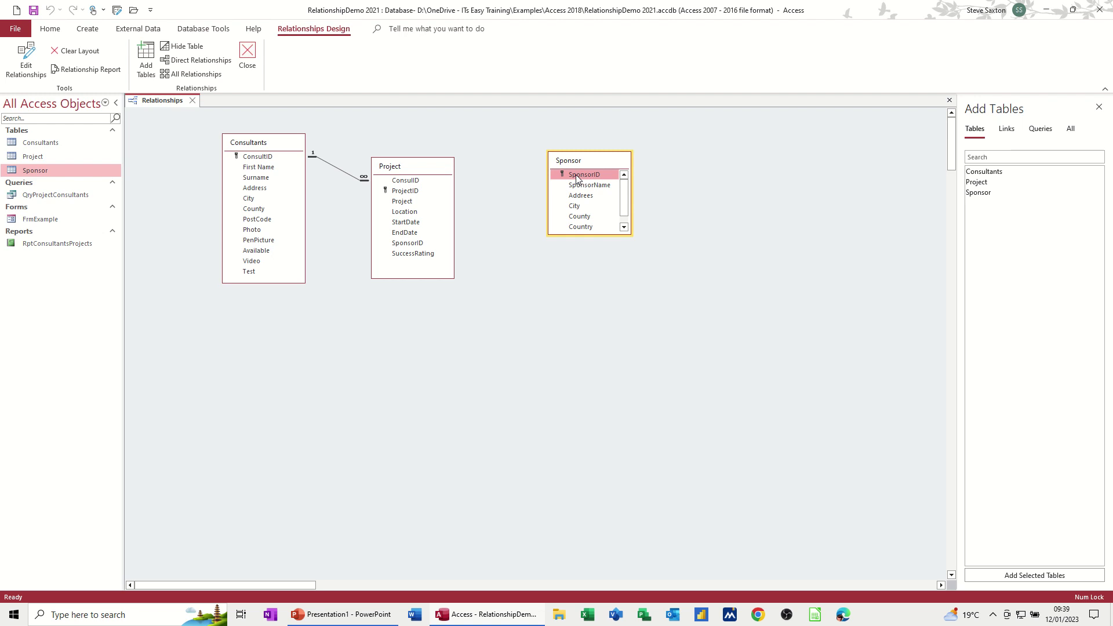
# Step: Relate SponsorID in Sponsor to SponsorID in Project with referential integrity enforced, and close the relationships layout
pyautogui.moveTo(577, 179); pyautogui.dragTo(414, 245)
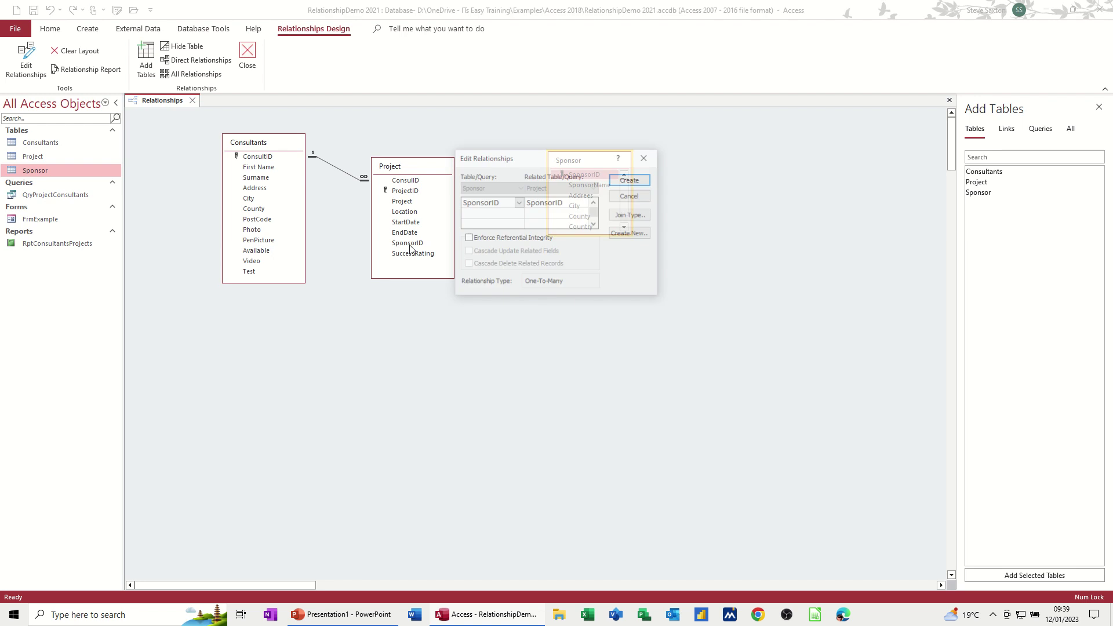
pyautogui.click(470, 239)
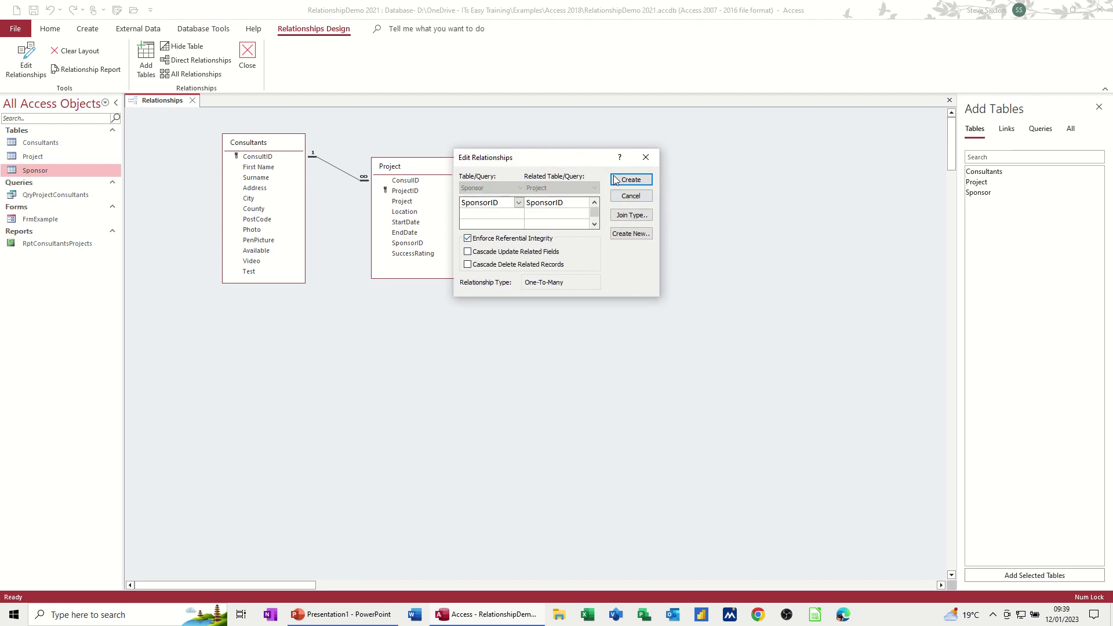
pyautogui.moveTo(569, 157); pyautogui.dragTo(785, 179)
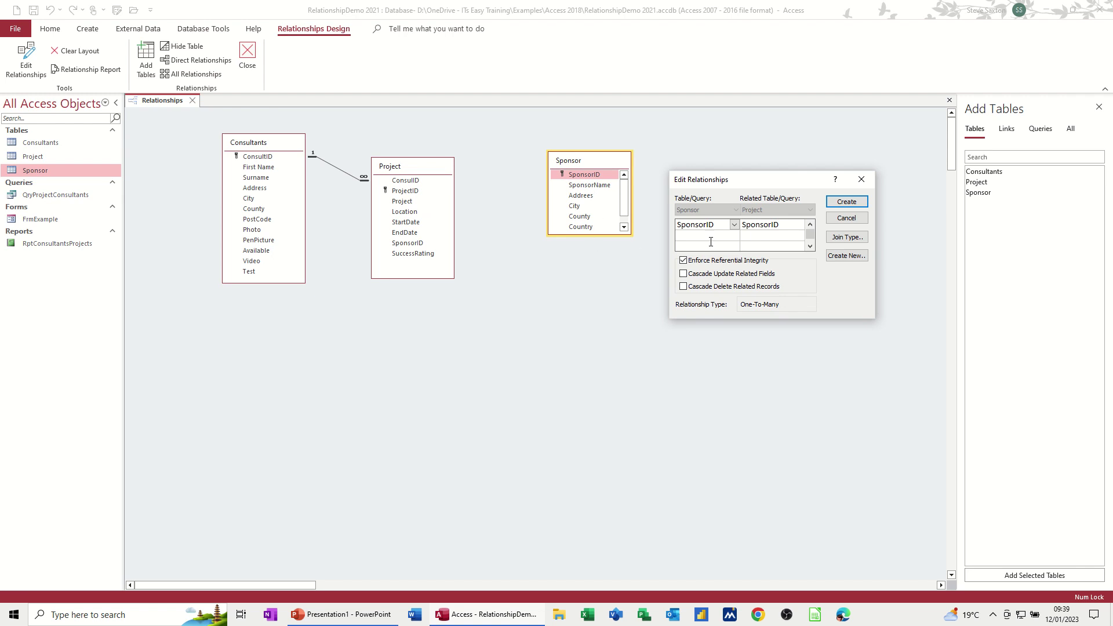
pyautogui.click(847, 202)
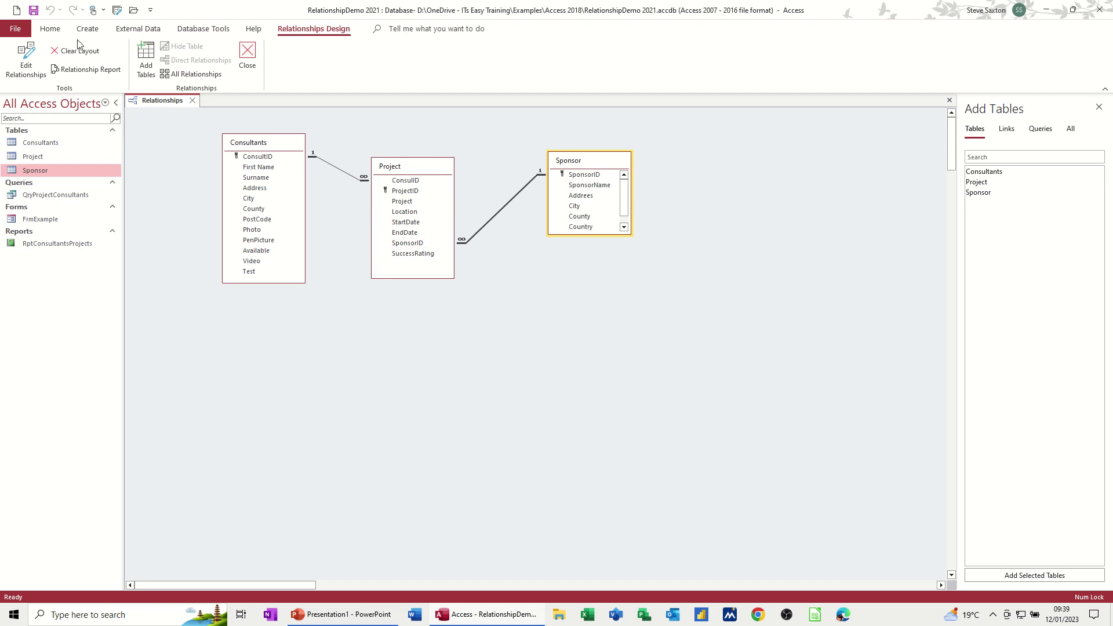
pyautogui.click(248, 57)
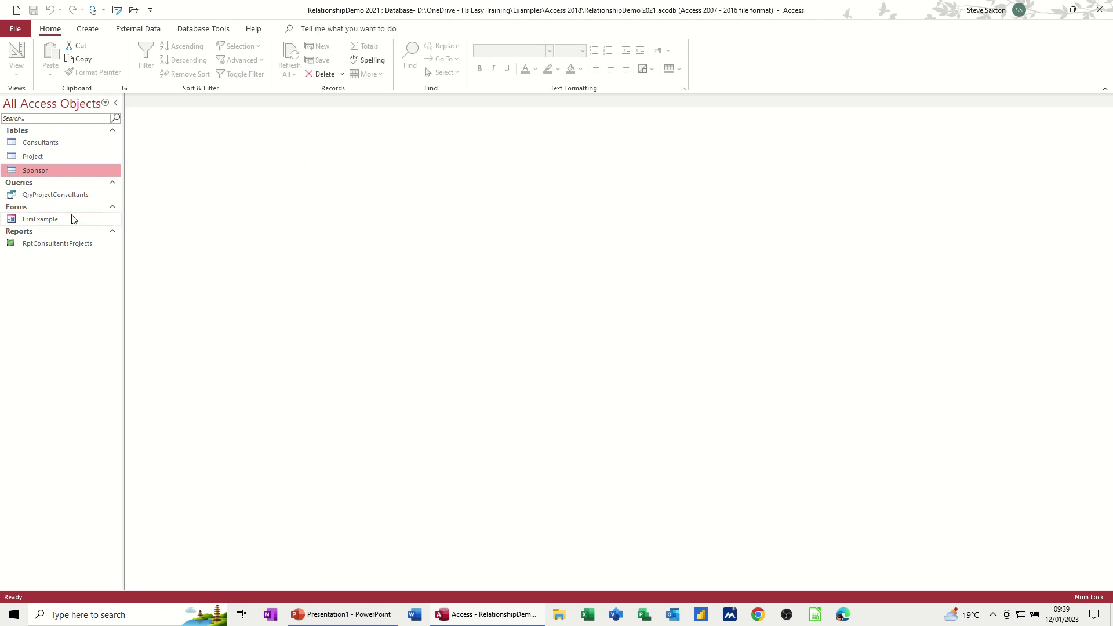
# Step: Start a new query design with the Consultants, Project and Sponsor tables, and lengthen each table box to show all its fields
pyautogui.click(87, 29)
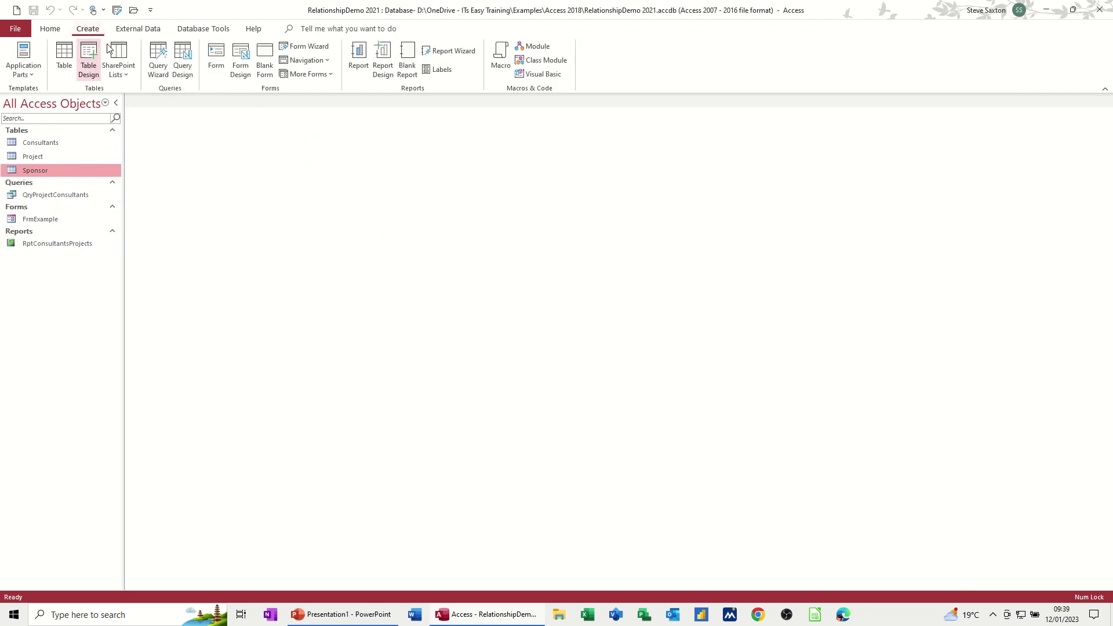
pyautogui.click(184, 58)
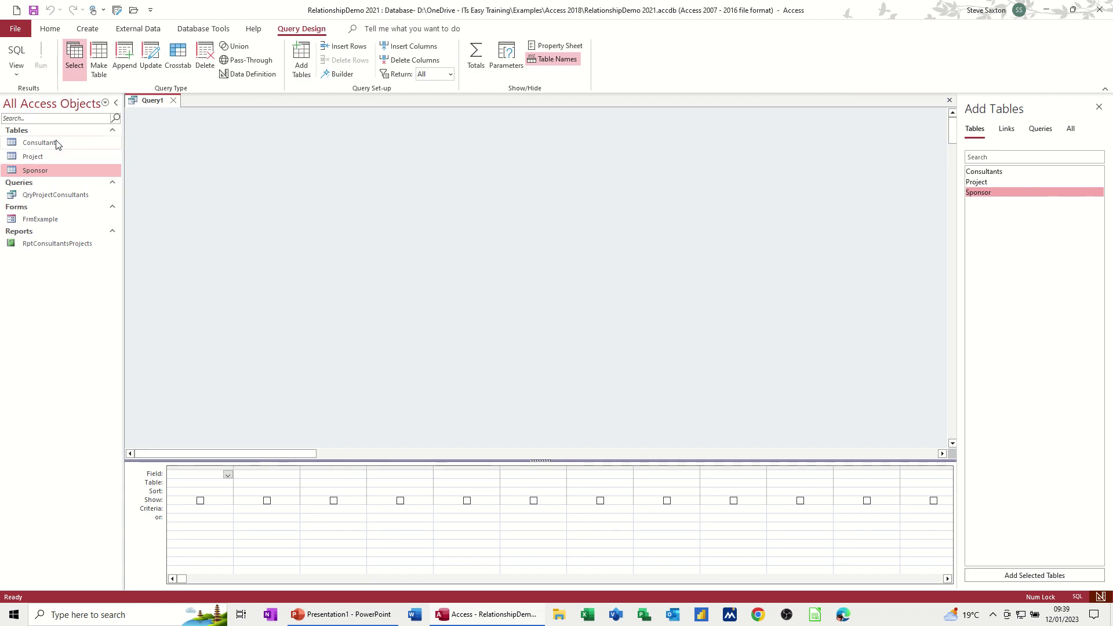
pyautogui.moveTo(58, 145); pyautogui.dragTo(412, 172)
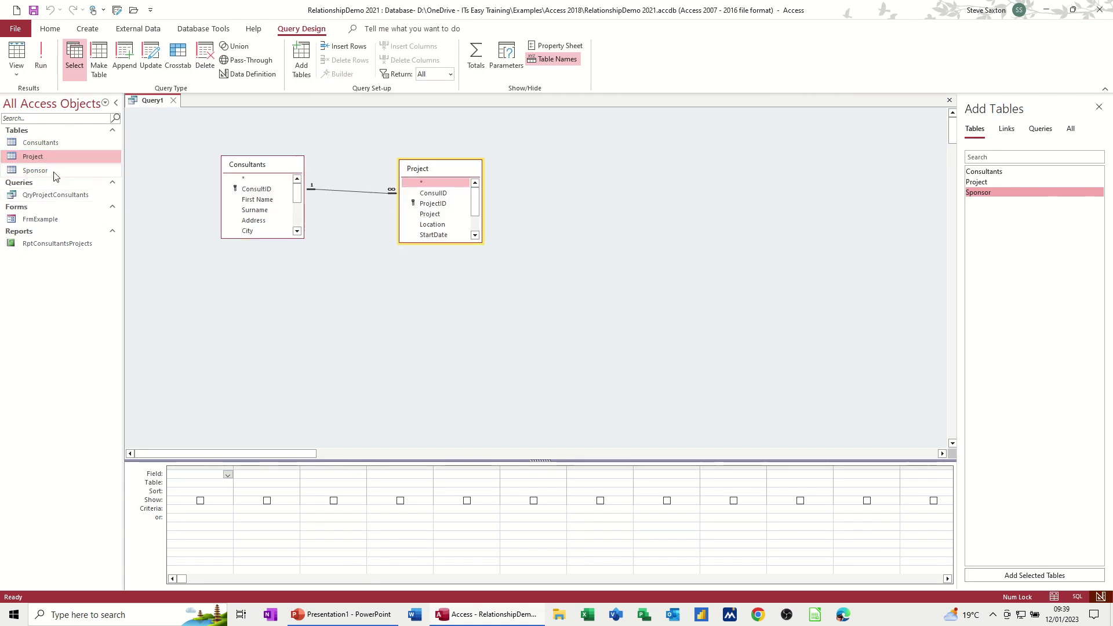
pyautogui.moveTo(54, 176); pyautogui.dragTo(599, 188)
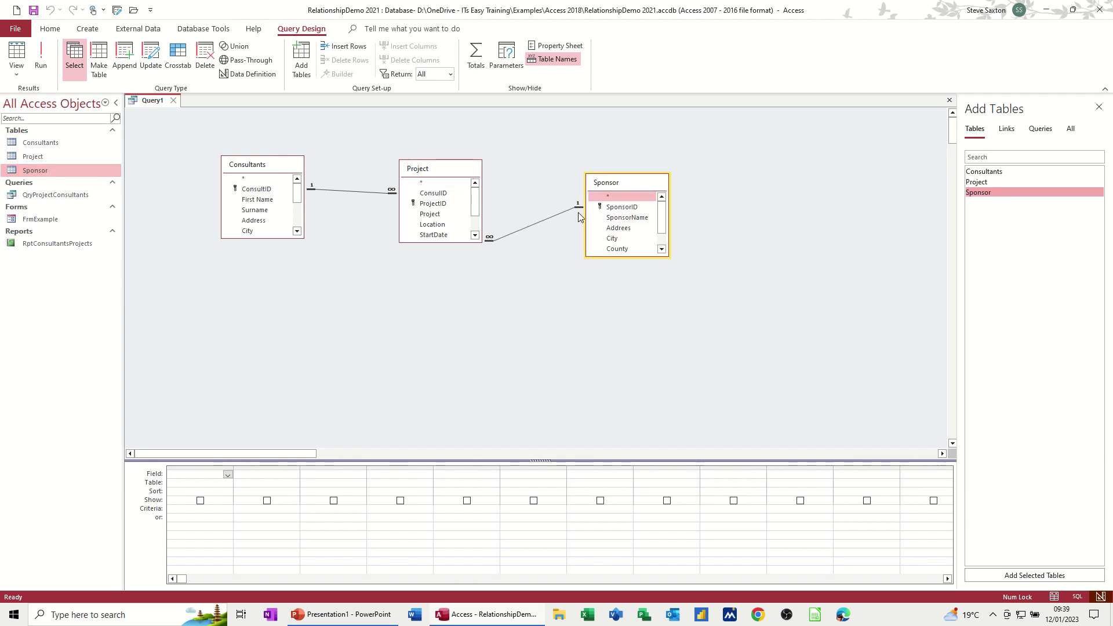
pyautogui.moveTo(456, 242); pyautogui.dragTo(461, 284)
pyautogui.moveTo(636, 256); pyautogui.dragTo(642, 291)
pyautogui.moveTo(293, 239); pyautogui.dragTo(293, 315)
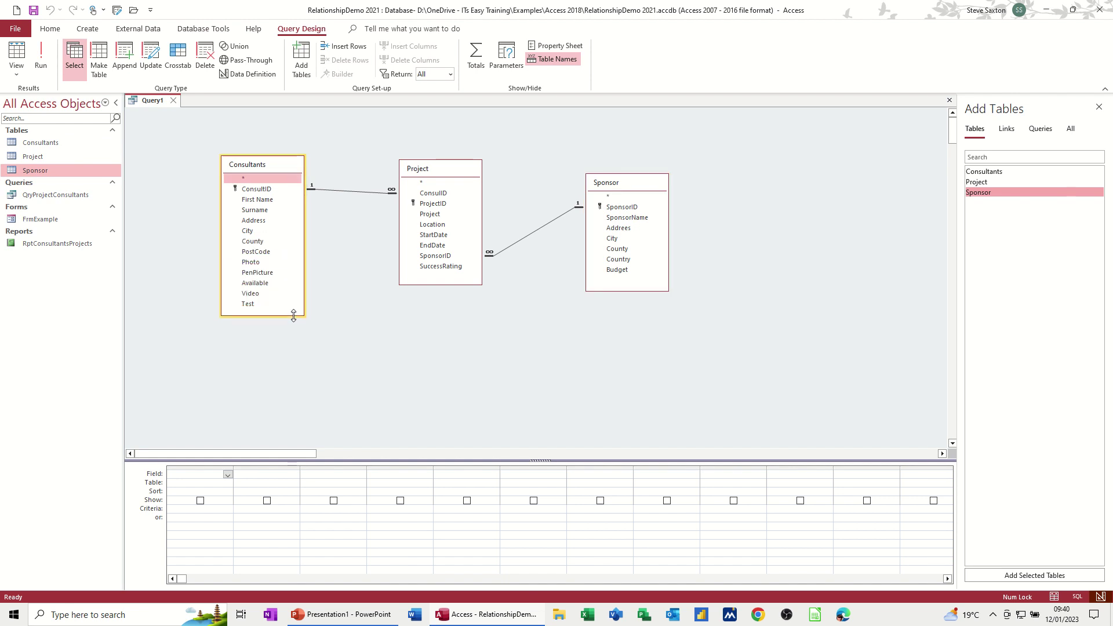
# Step: Add First Name and Surname from Consultants, Project and Location from Project, and SponsorName from Sponsor, and run the query
pyautogui.doubleClick(260, 201)
pyautogui.doubleClick(265, 209)
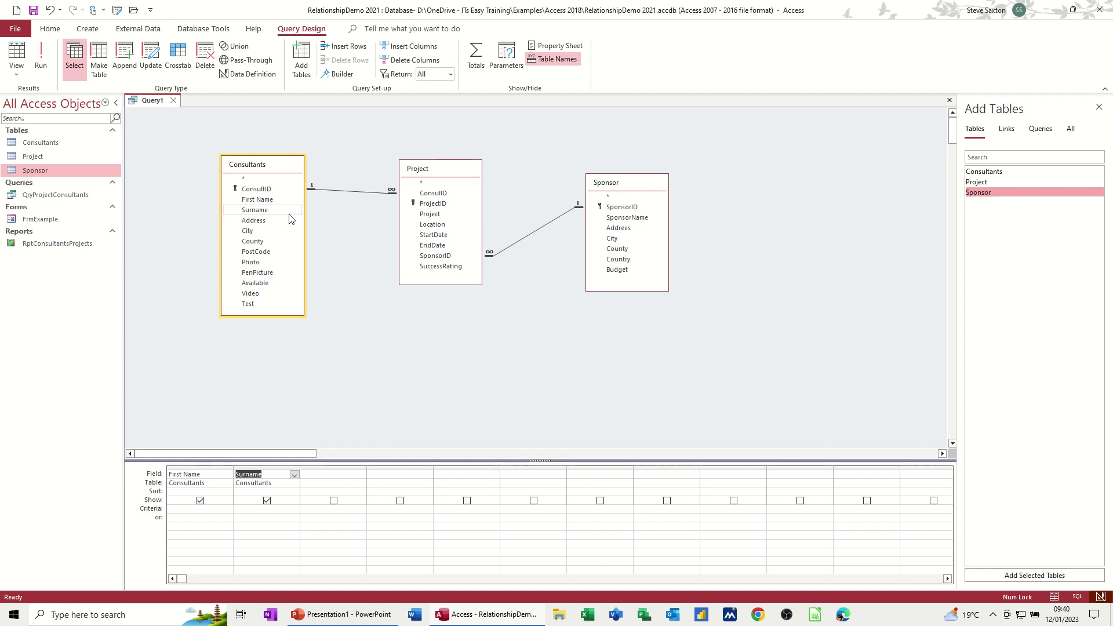
pyautogui.doubleClick(432, 214)
pyautogui.doubleClick(439, 225)
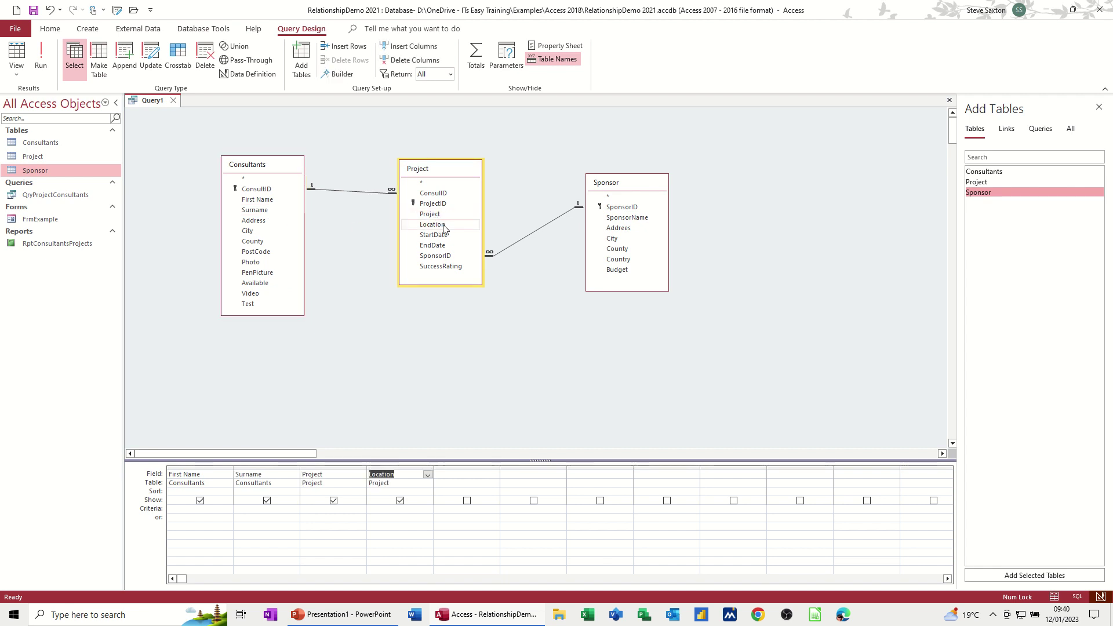
pyautogui.doubleClick(632, 219)
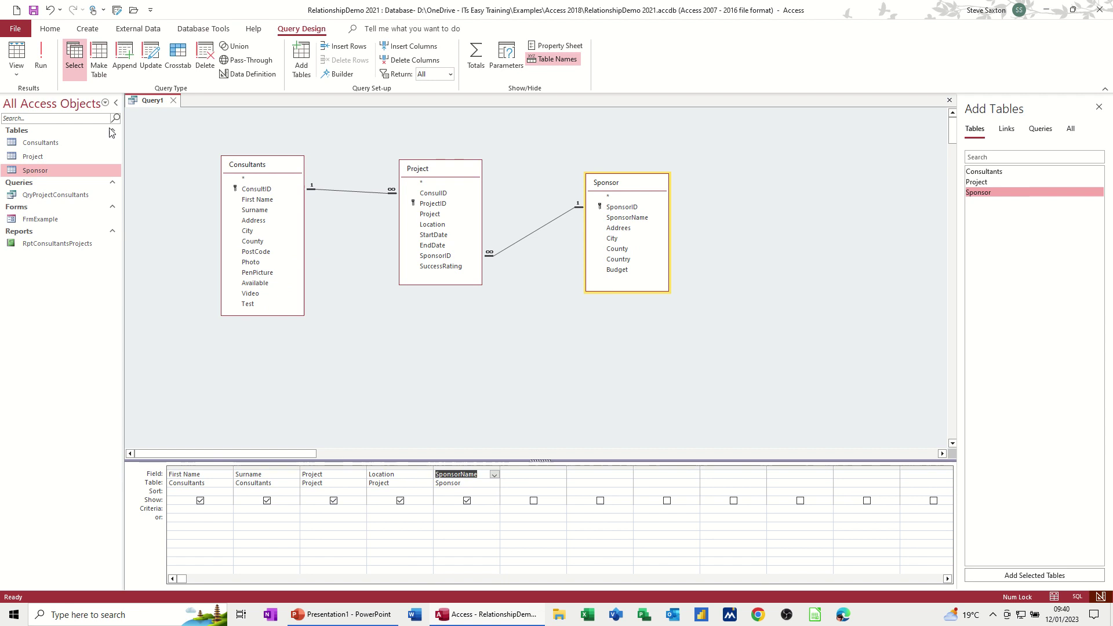
pyautogui.click(46, 58)
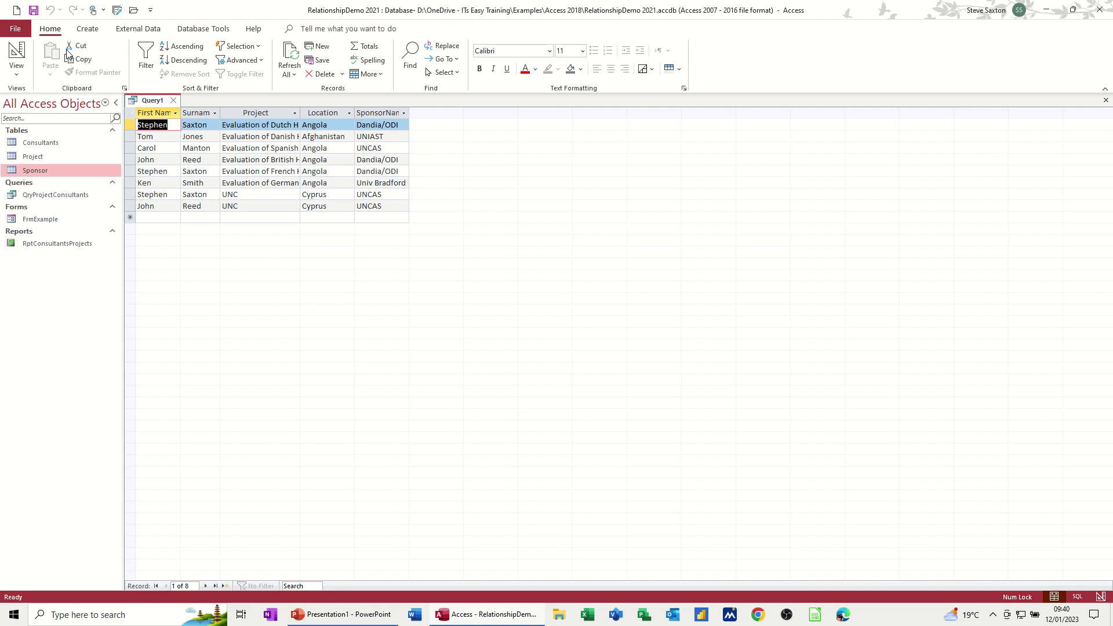
# Step: Save the three-table query as QrySponsor
pyautogui.click(33, 10)
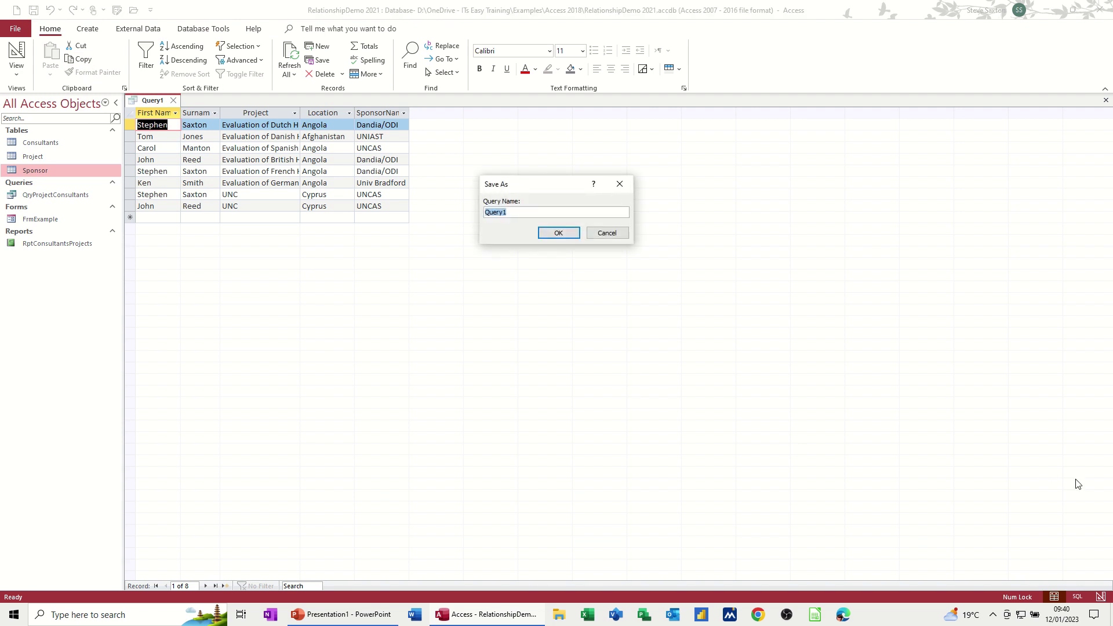
pyautogui.write('Q')
pyautogui.click(558, 233)
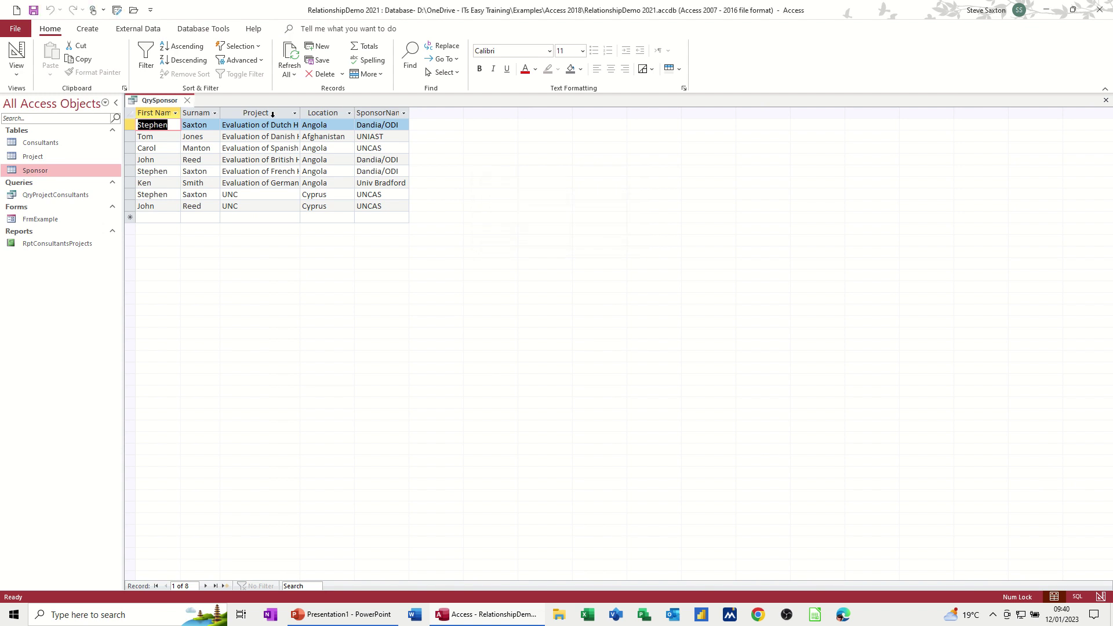
# Step: Close the query results and start a Report Wizard report with all fields from QrySponsor, viewed by Sponsor
pyautogui.click(188, 101)
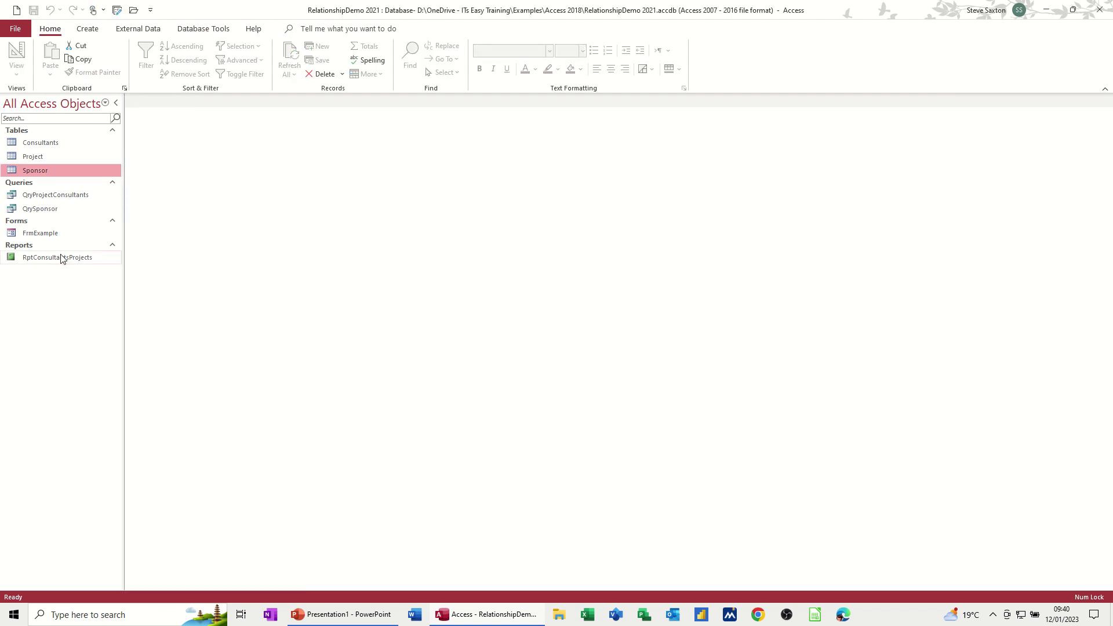
pyautogui.click(39, 209)
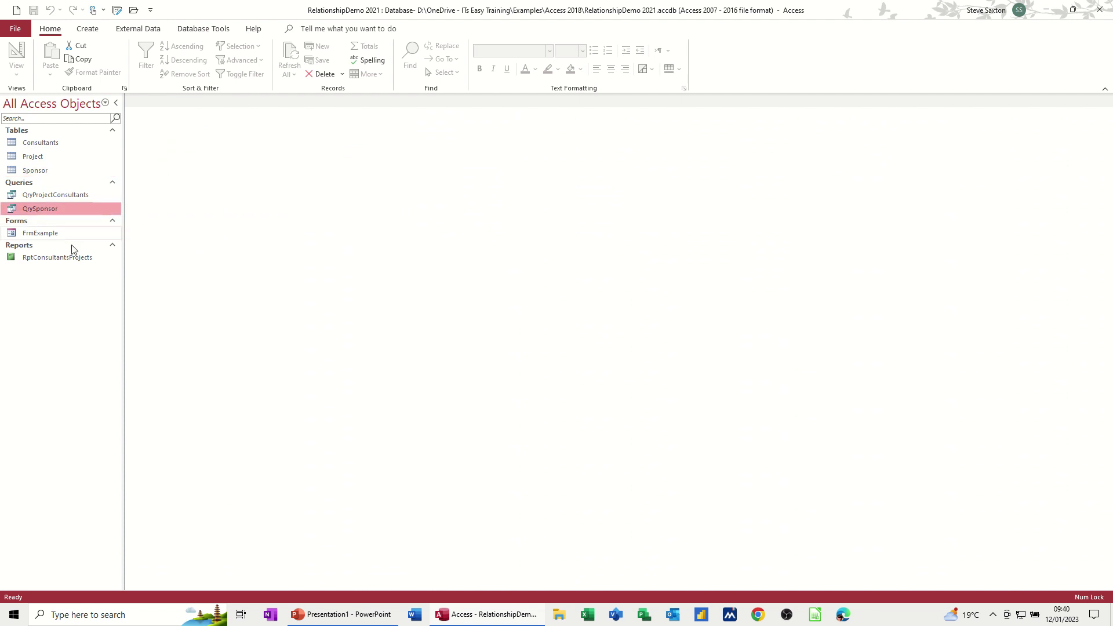
pyautogui.click(88, 29)
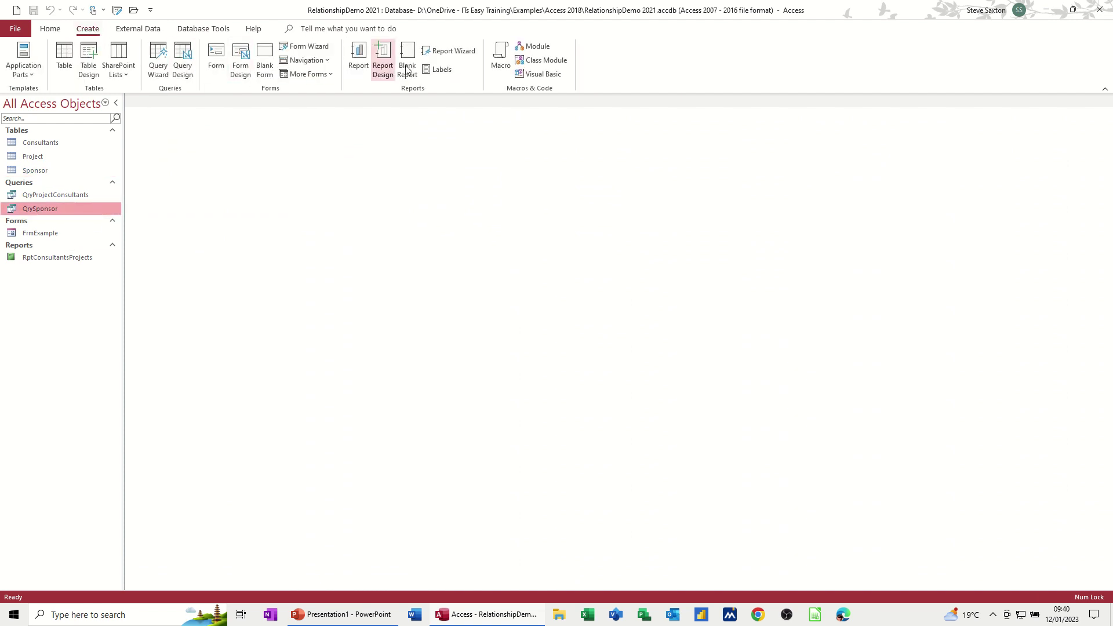
pyautogui.click(453, 51)
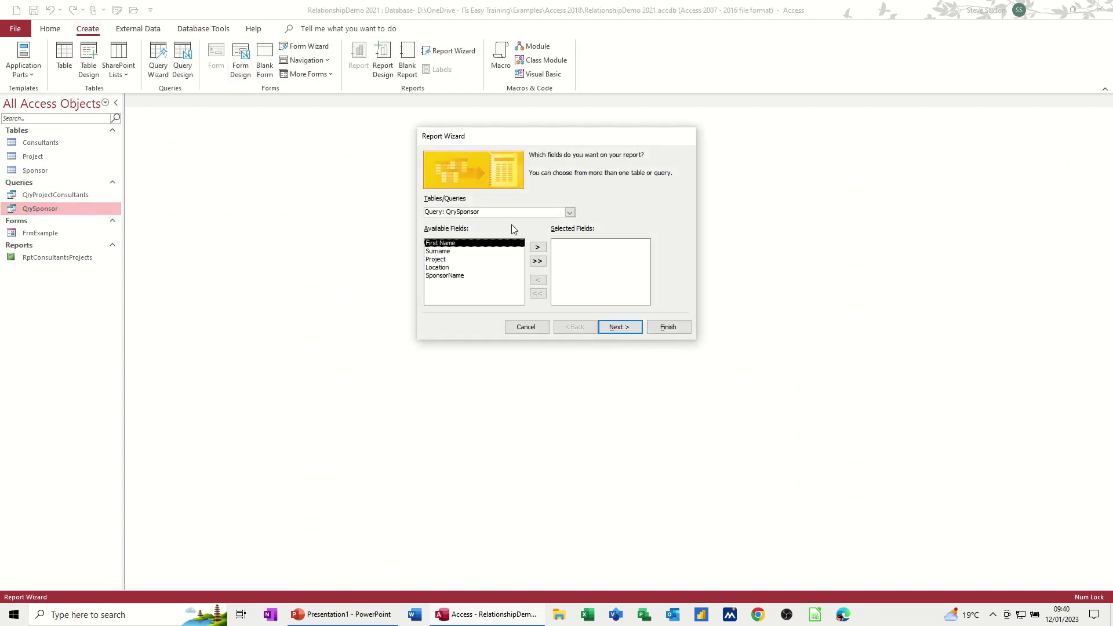
pyautogui.click(537, 260)
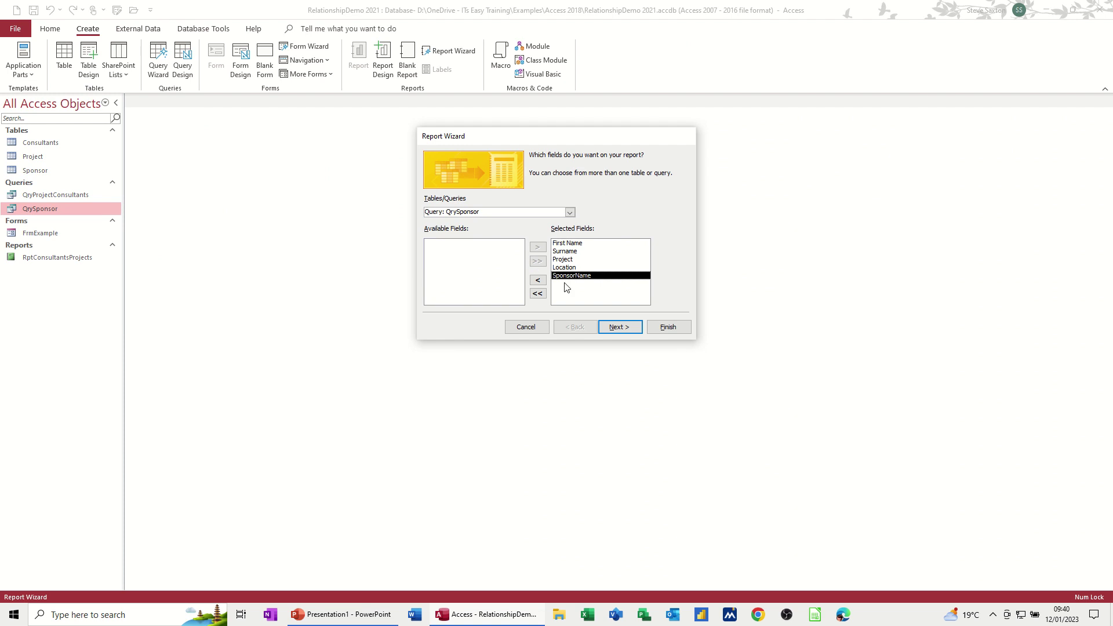
pyautogui.click(614, 326)
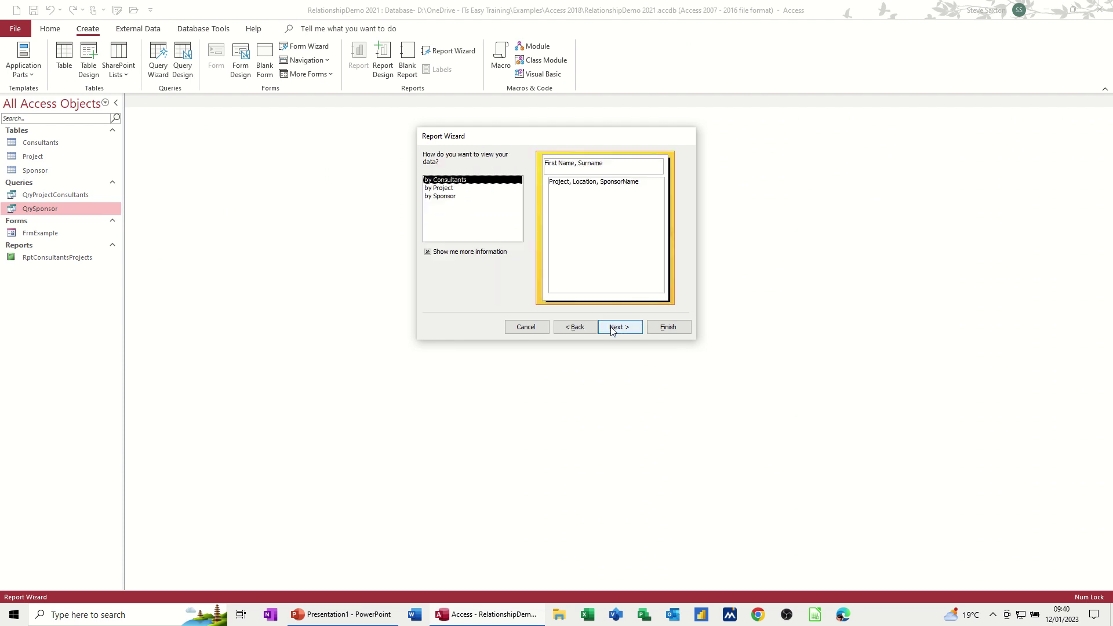
pyautogui.click(449, 197)
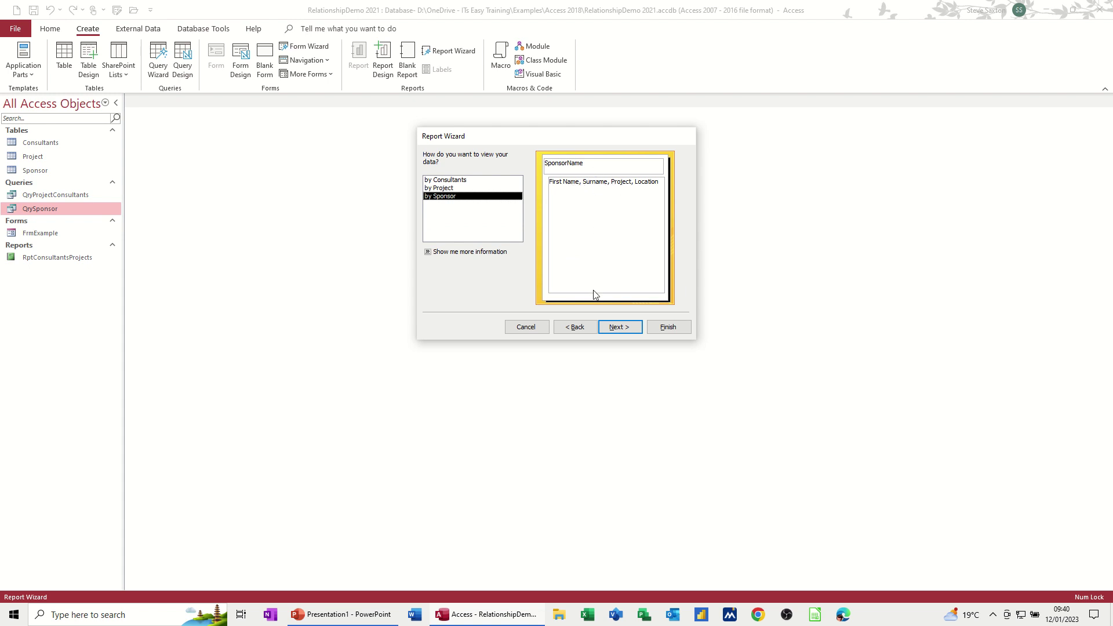
pyautogui.click(624, 329)
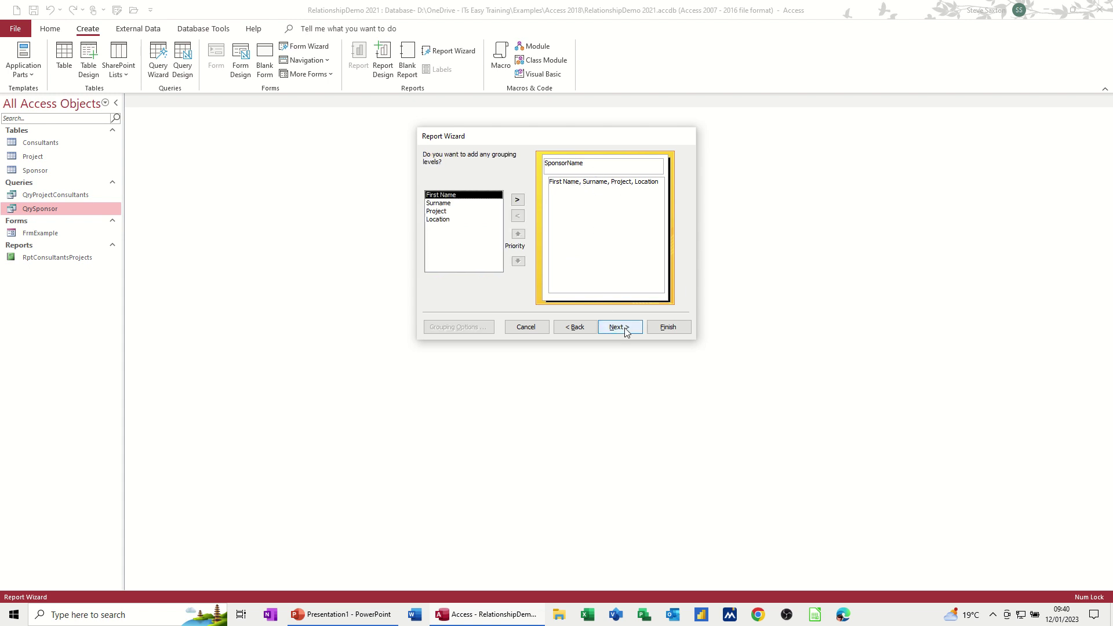
pyautogui.click(448, 204)
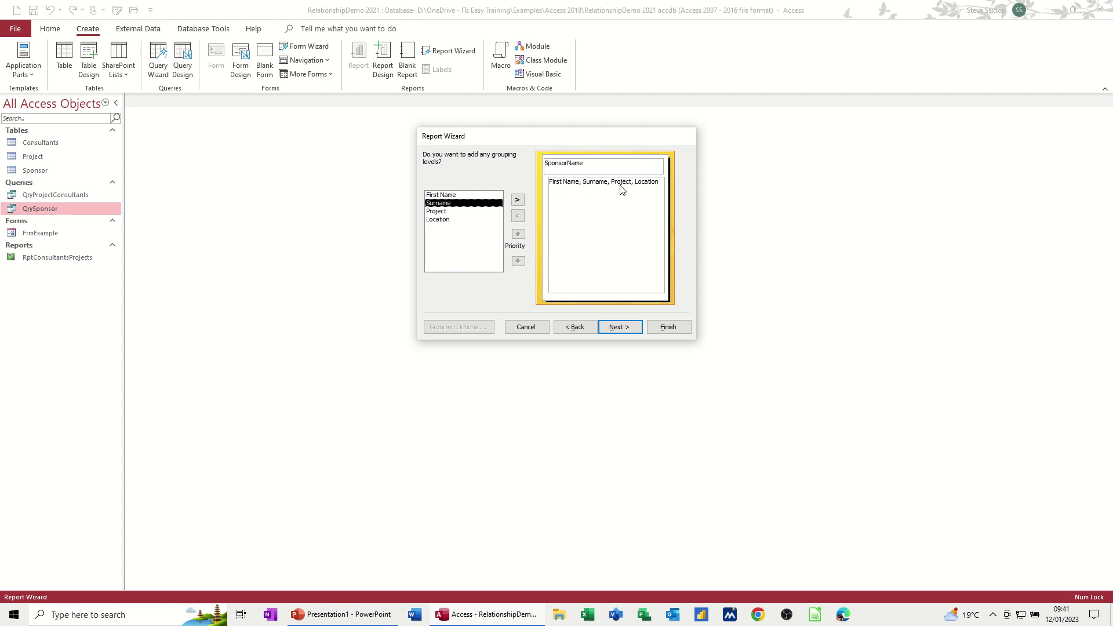
pyautogui.click(438, 211)
pyautogui.click(516, 201)
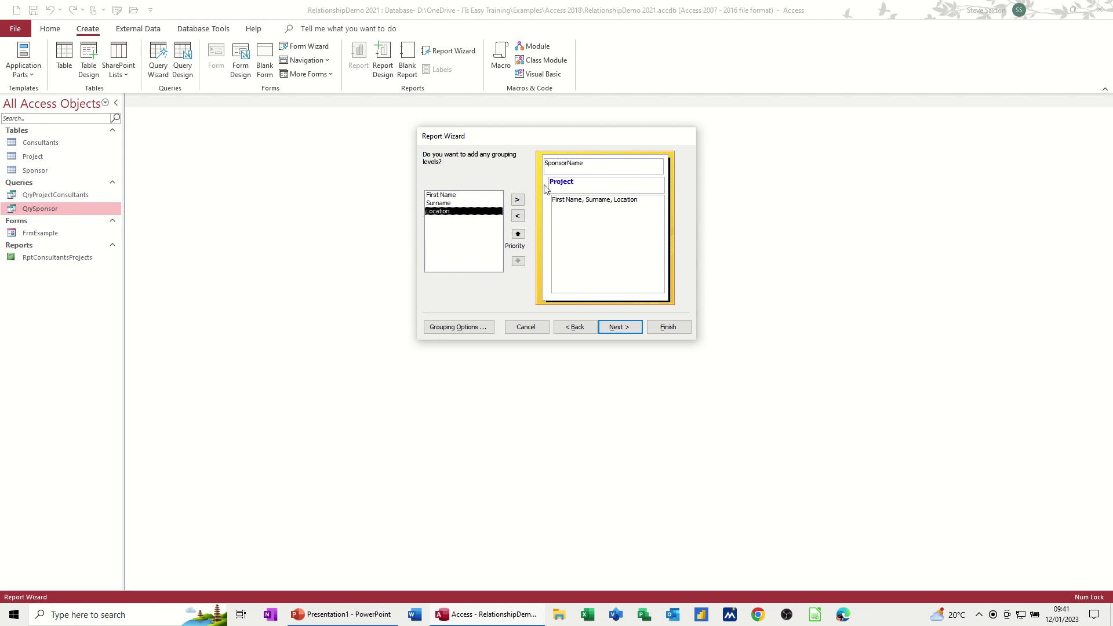
pyautogui.click(518, 217)
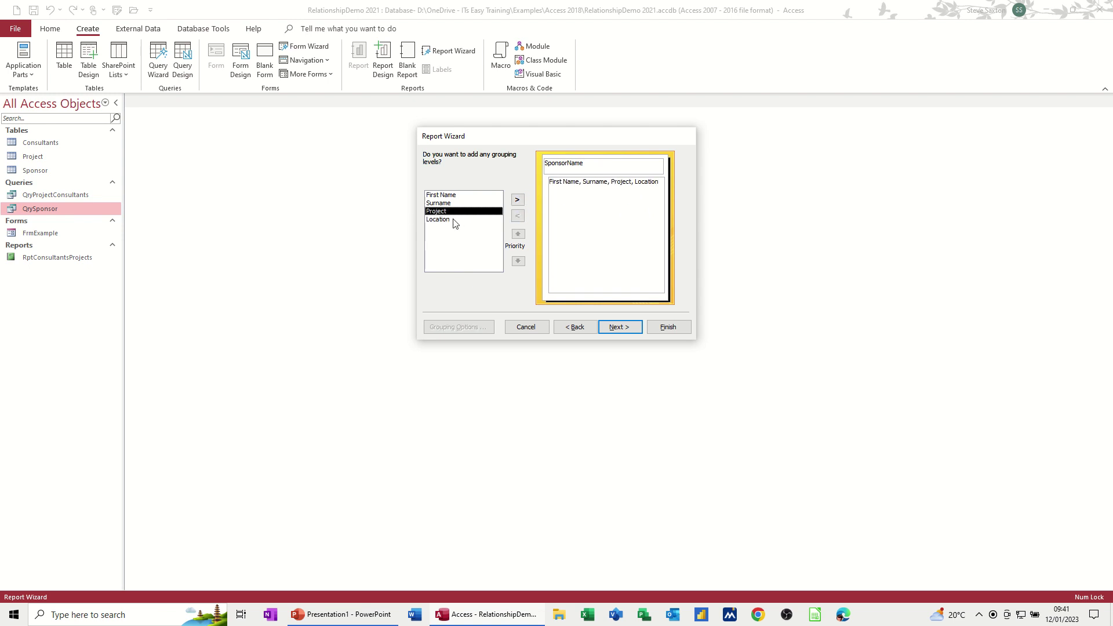
# Step: Add Surname as a grouping level below SponsorName and leave the detail records without a sort order
pyautogui.click(497, 203)
pyautogui.click(517, 200)
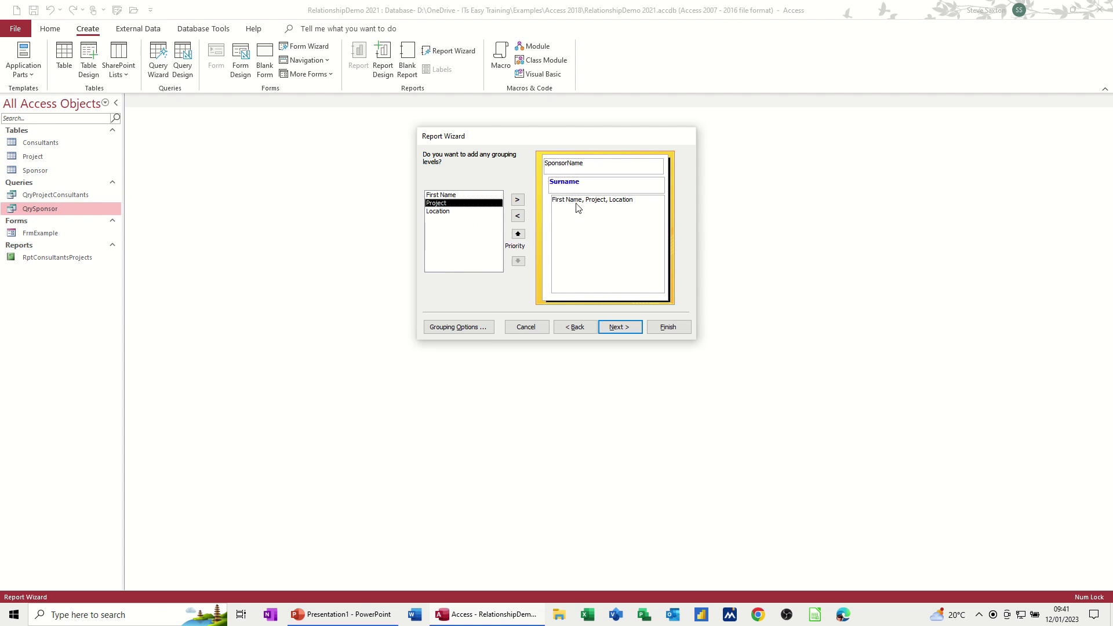
pyautogui.click(622, 330)
pyautogui.click(622, 329)
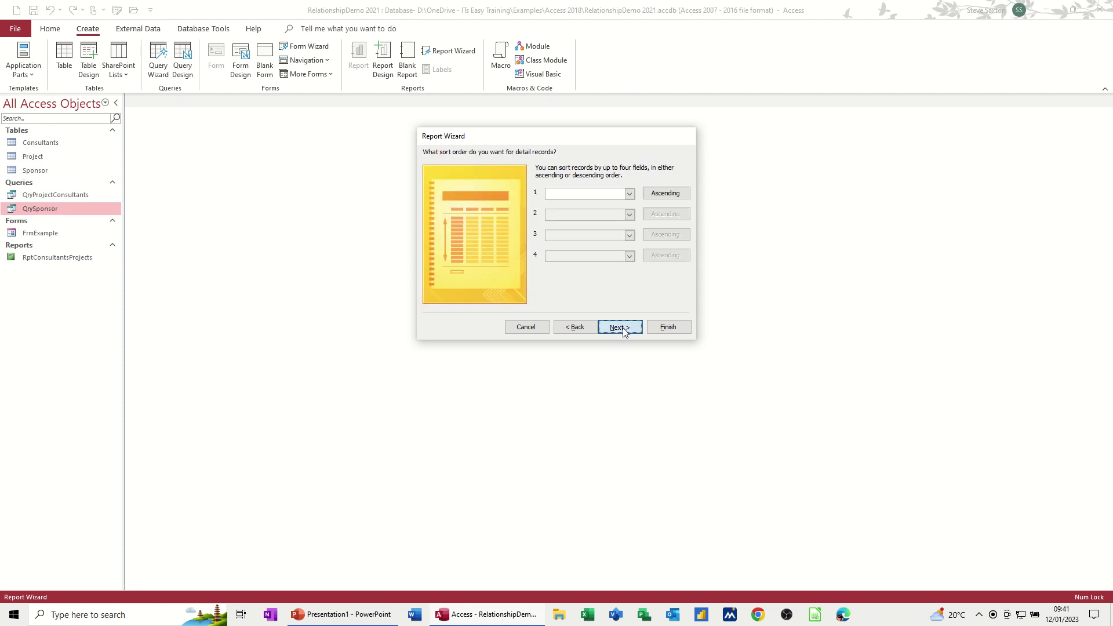
# Step: Set the report to landscape, title it RptSponsor, generate it for preview, and close the report
pyautogui.click(637, 195)
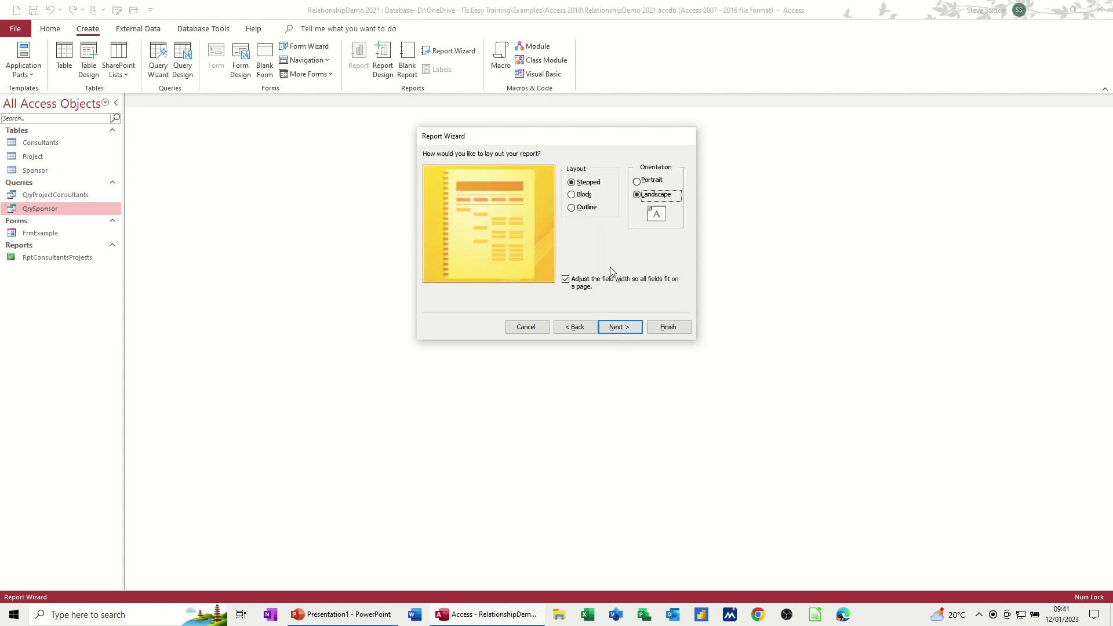
pyautogui.click(618, 327)
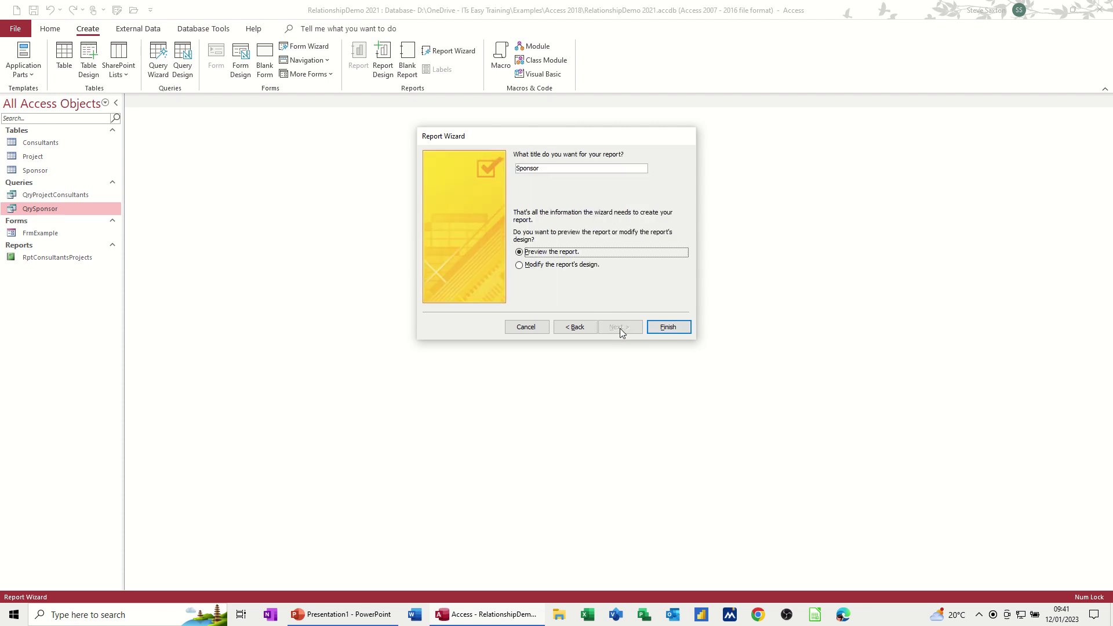
pyautogui.click(519, 171)
pyautogui.write('Rpt')
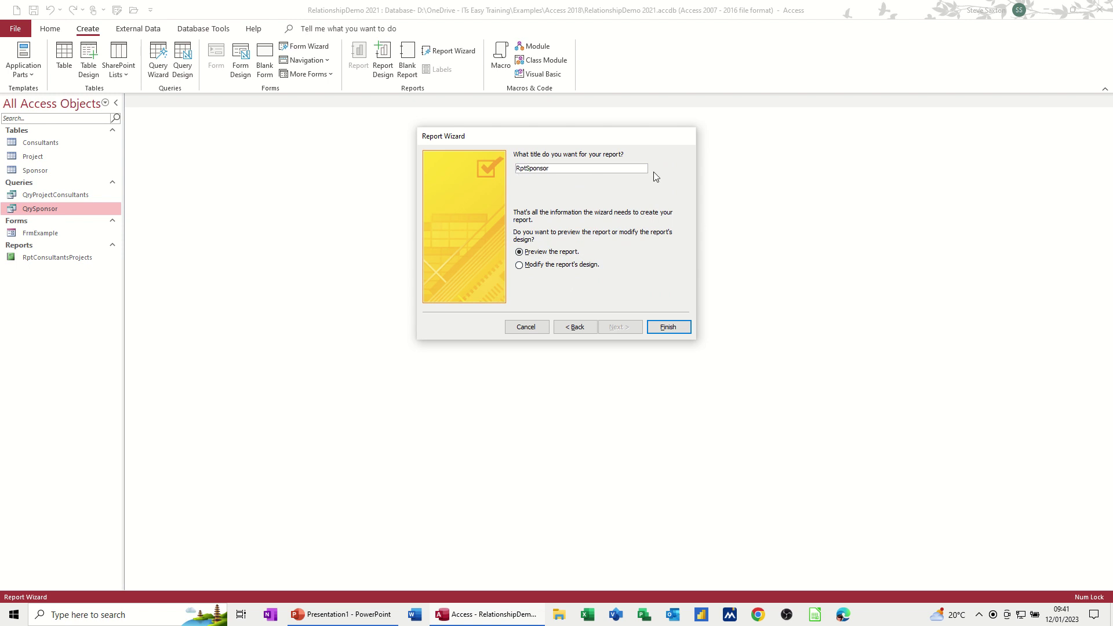
pyautogui.click(669, 328)
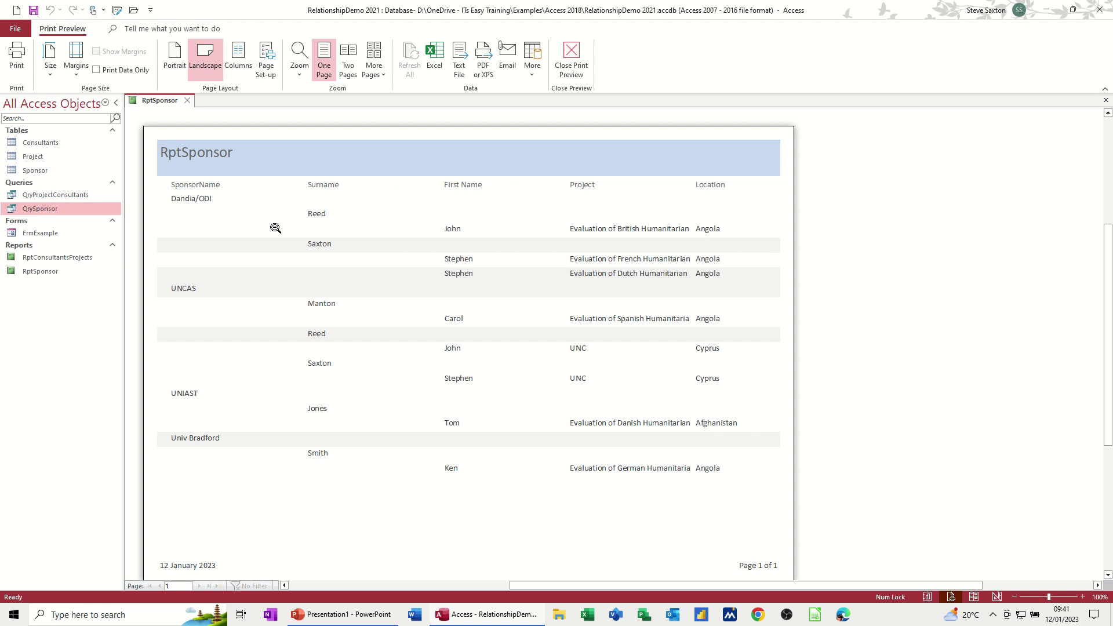
pyautogui.click(575, 61)
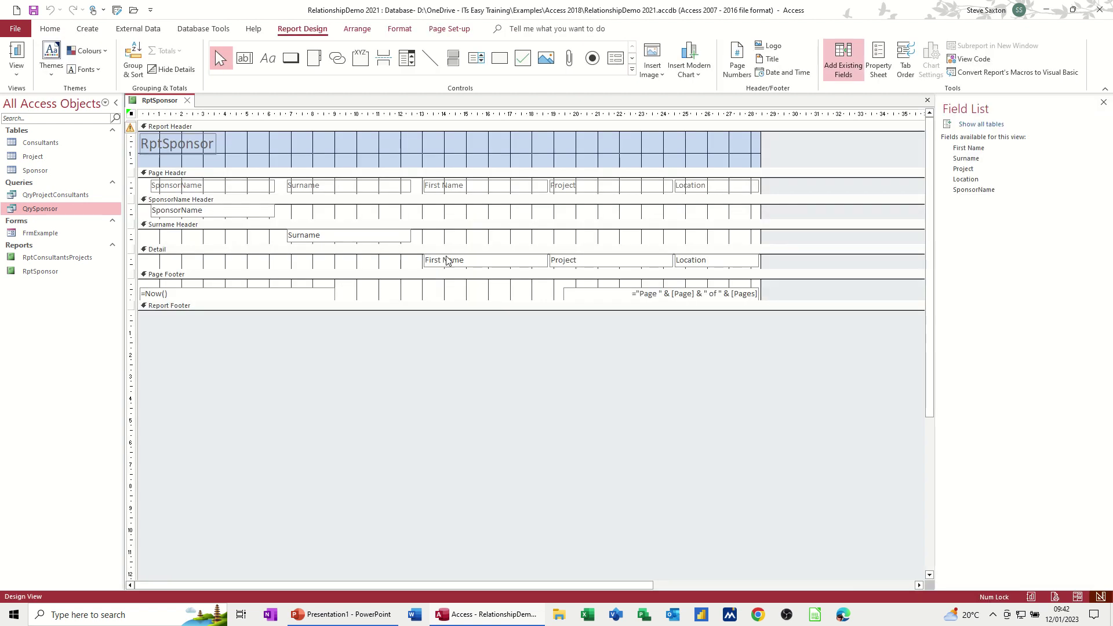
pyautogui.click(187, 101)
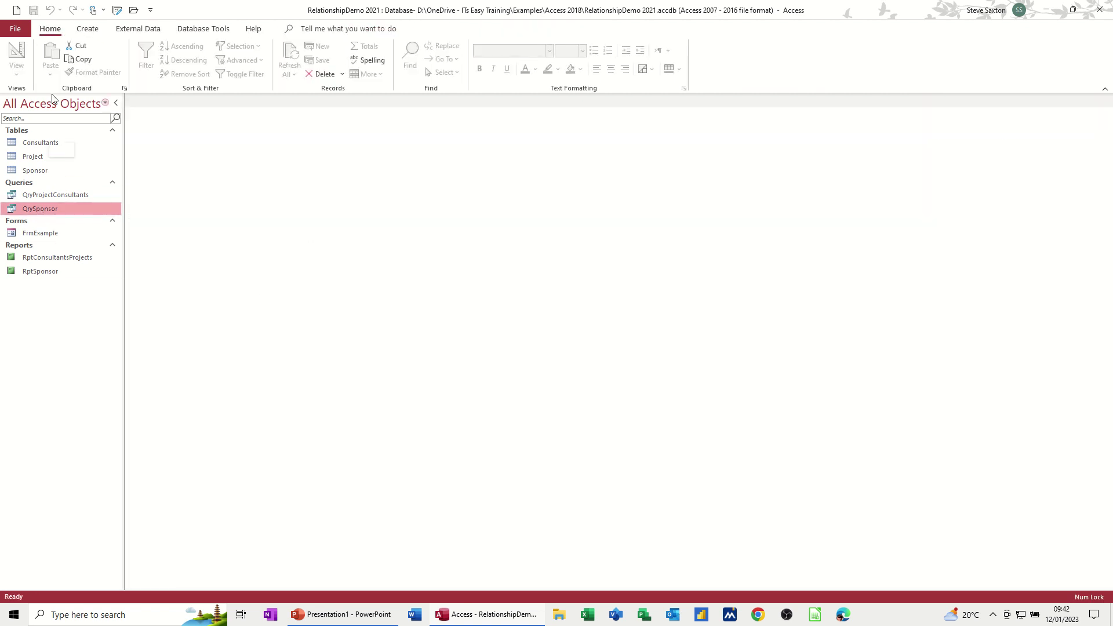
# Step: Open QrySponsor in Design View and enter =Names:[first name] & " " & [surname] in the first empty field column
pyautogui.rightClick(40, 213)
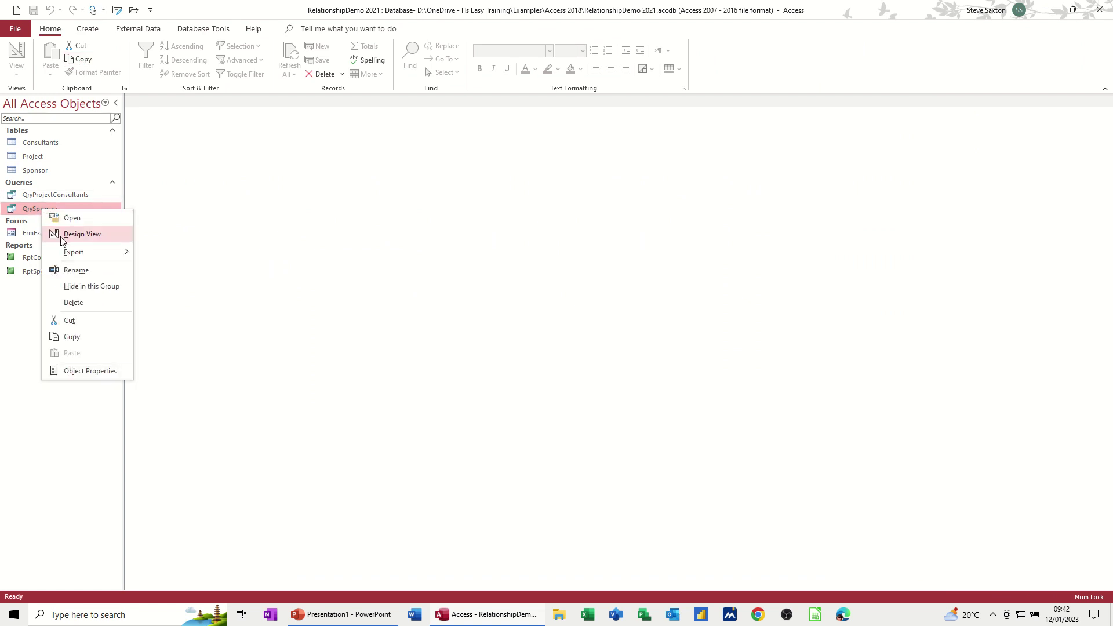
pyautogui.click(58, 232)
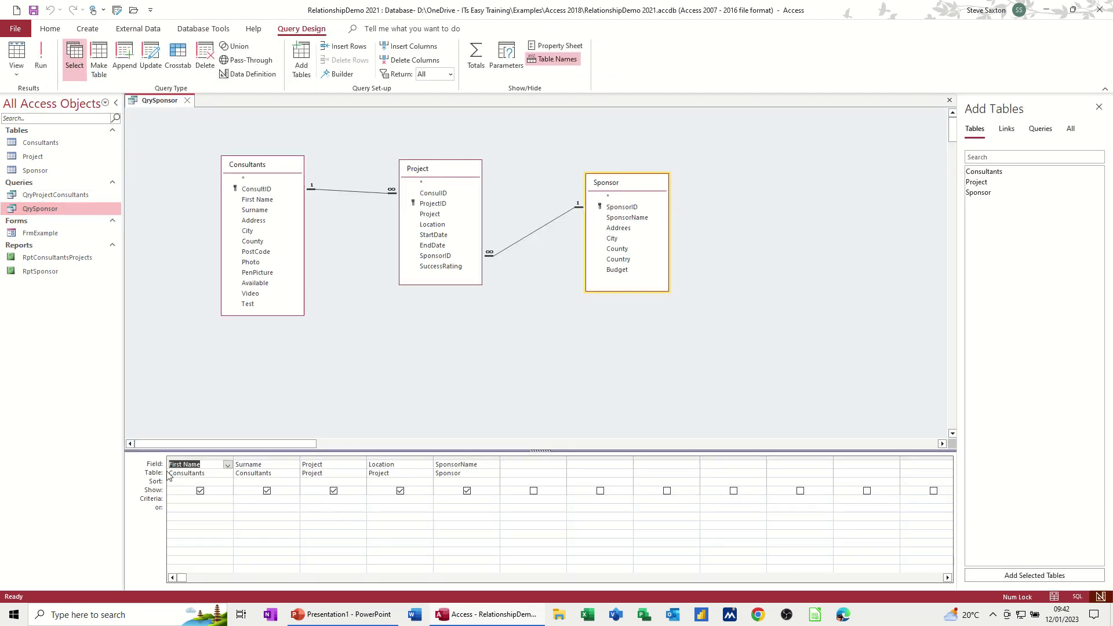
pyautogui.click(511, 466)
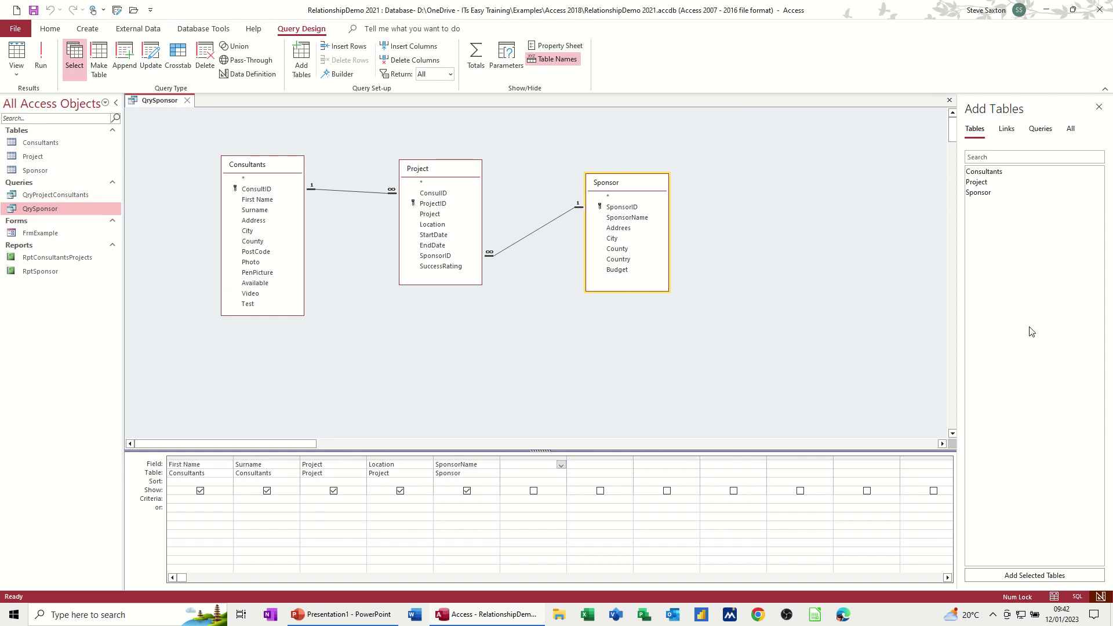
pyautogui.hotkey('shift', 'F2')
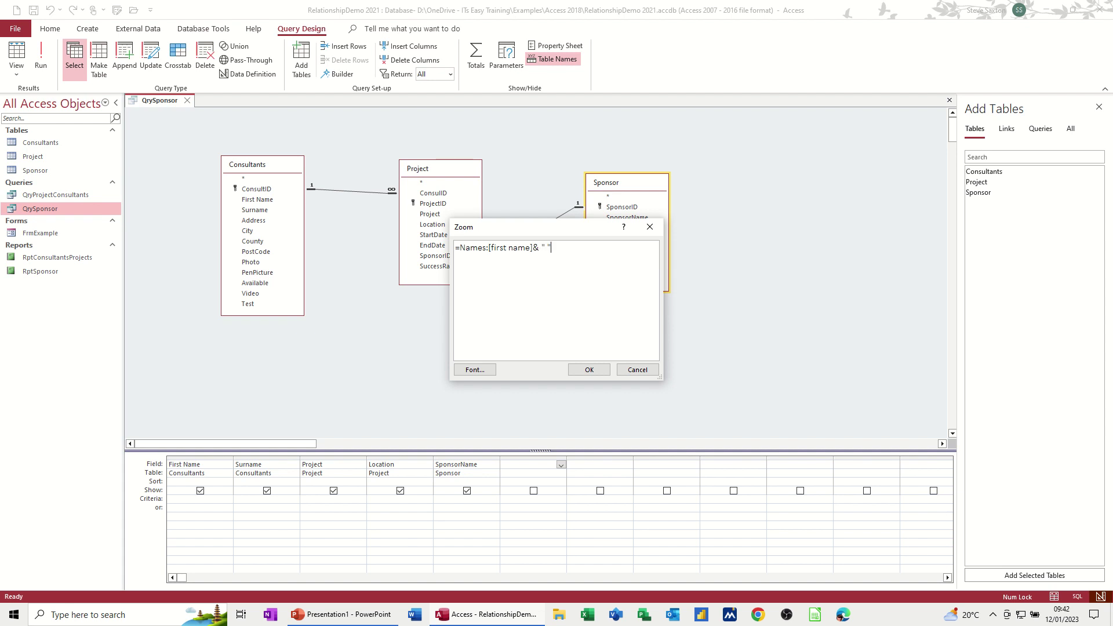
pyautogui.write('[surname')
pyautogui.click(597, 372)
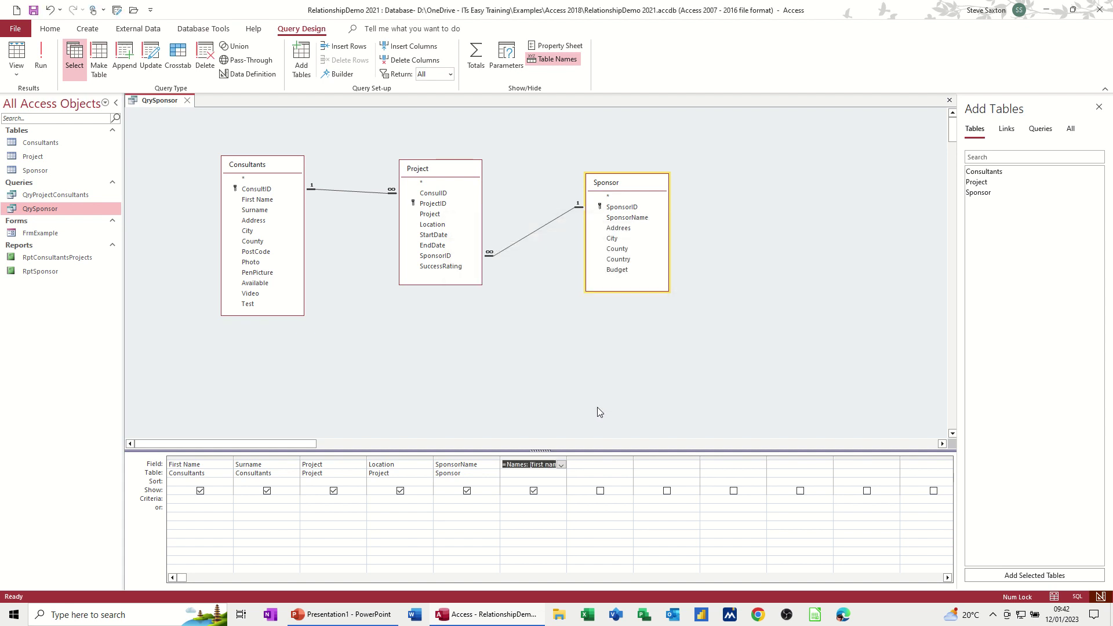
# Step: Widen the calculated column, remove the equals sign before Names, run the query, and fit the Names column to its contents
pyautogui.moveTo(566, 457); pyautogui.dragTo(567, 458)
pyautogui.doubleClick(567, 457)
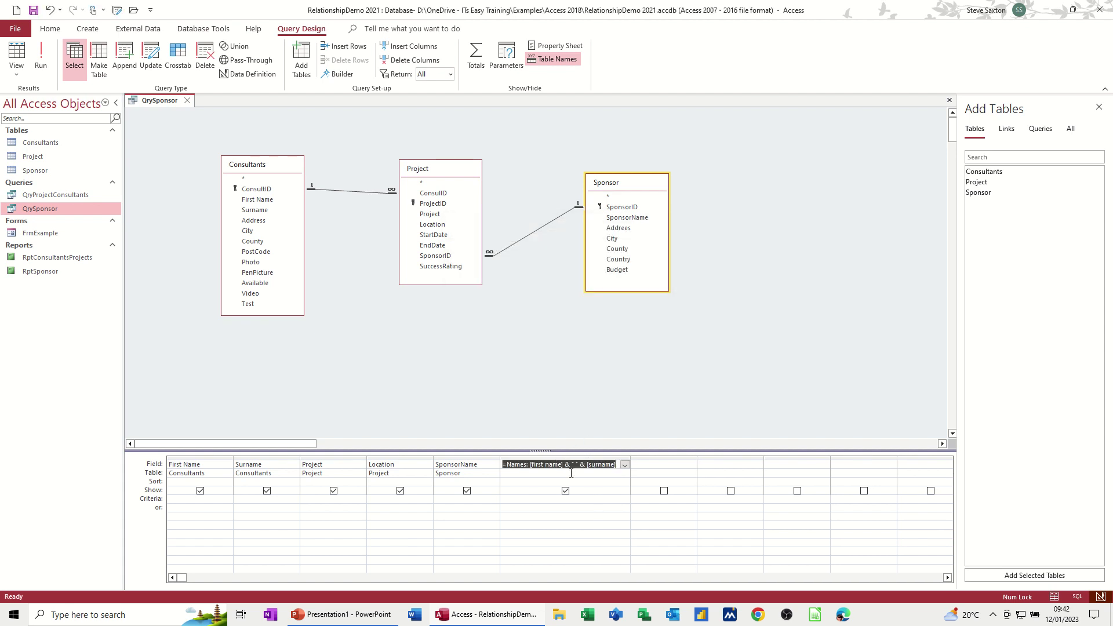
pyautogui.click(523, 474)
pyautogui.click(507, 467)
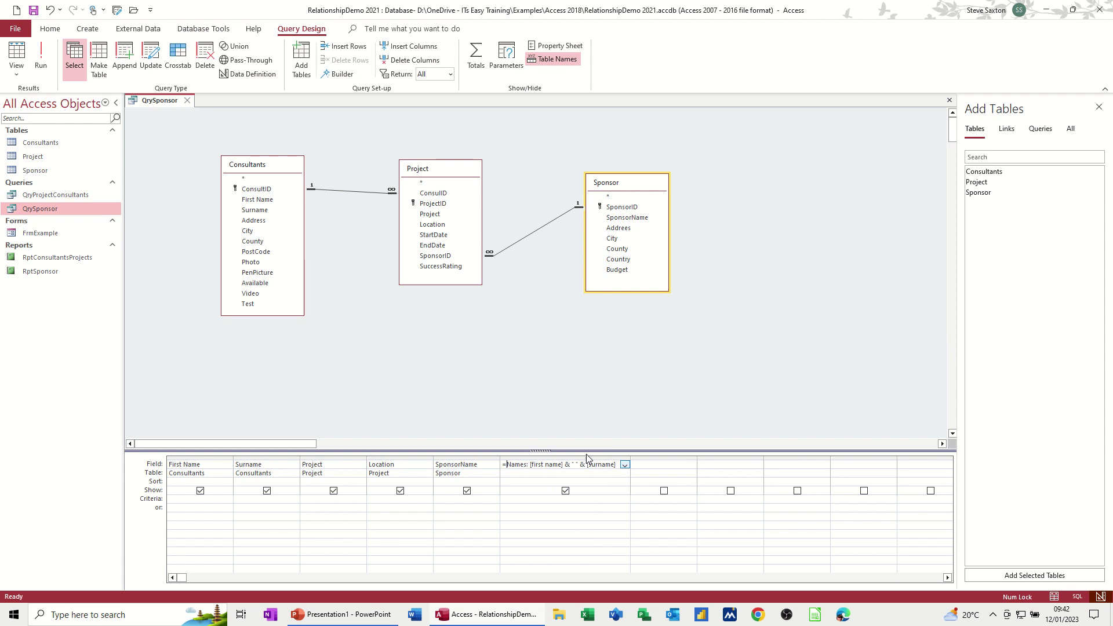
pyautogui.click(528, 474)
pyautogui.click(41, 61)
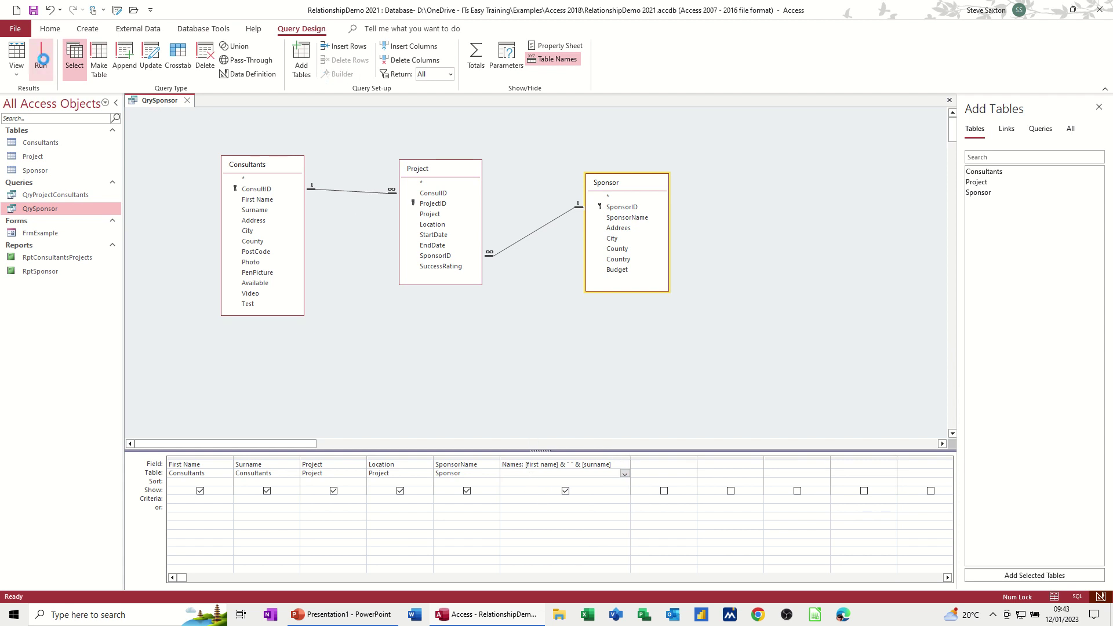
pyautogui.doubleClick(463, 114)
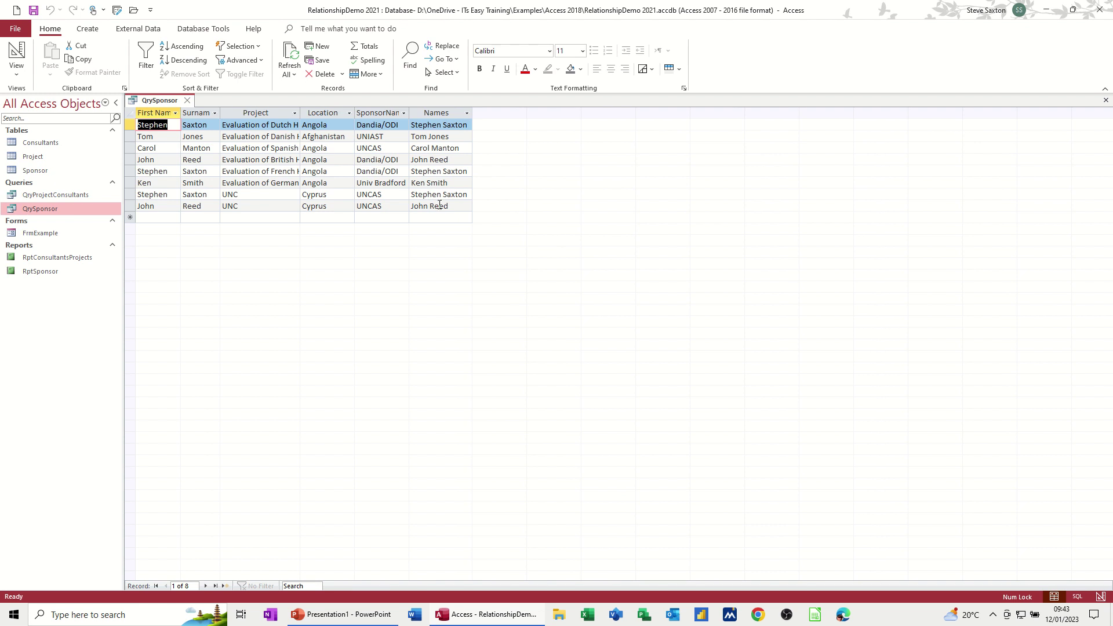
# Step: Return to the query design, delete the First Name and Surname columns, and move the Names column in front of Project
pyautogui.click(16, 57)
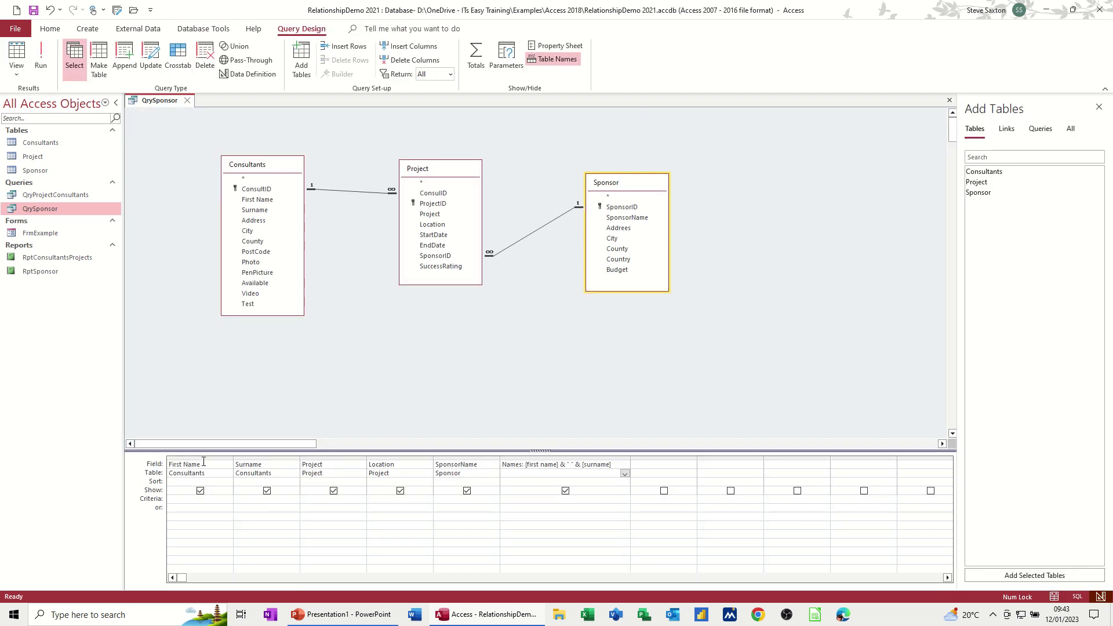
pyautogui.moveTo(201, 458); pyautogui.dragTo(252, 458)
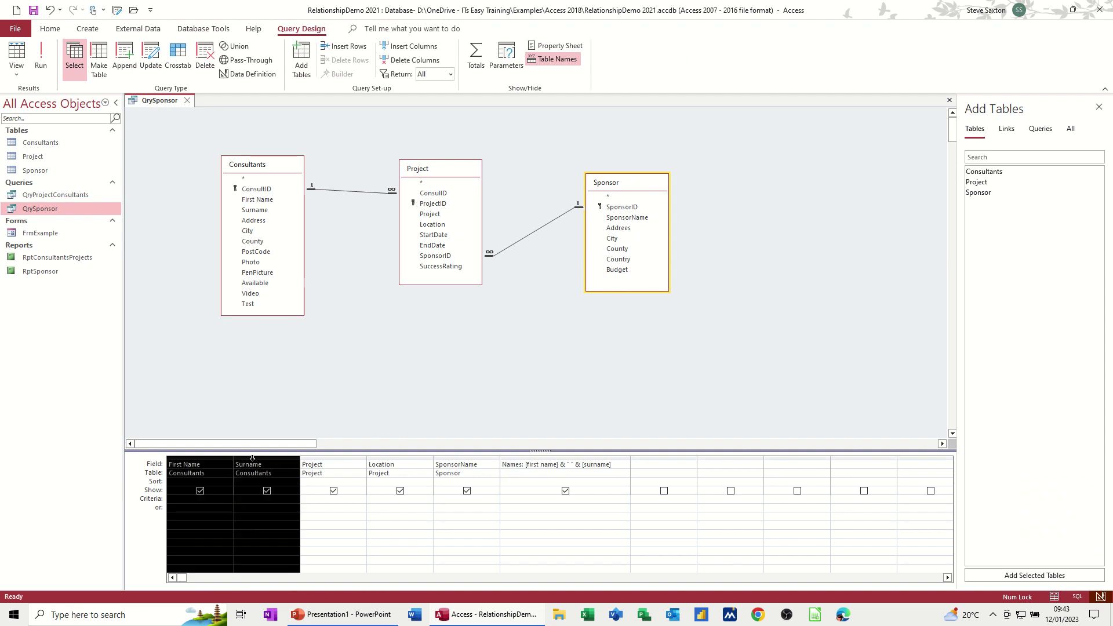
pyautogui.press('Delete')
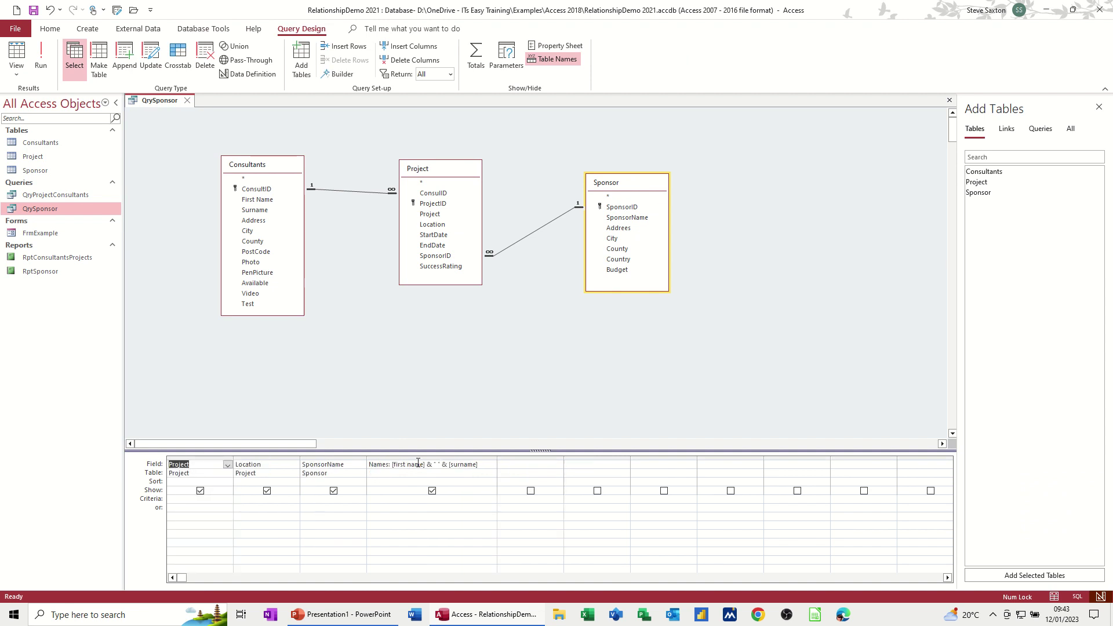
pyautogui.click(447, 456)
pyautogui.moveTo(450, 457); pyautogui.dragTo(206, 463)
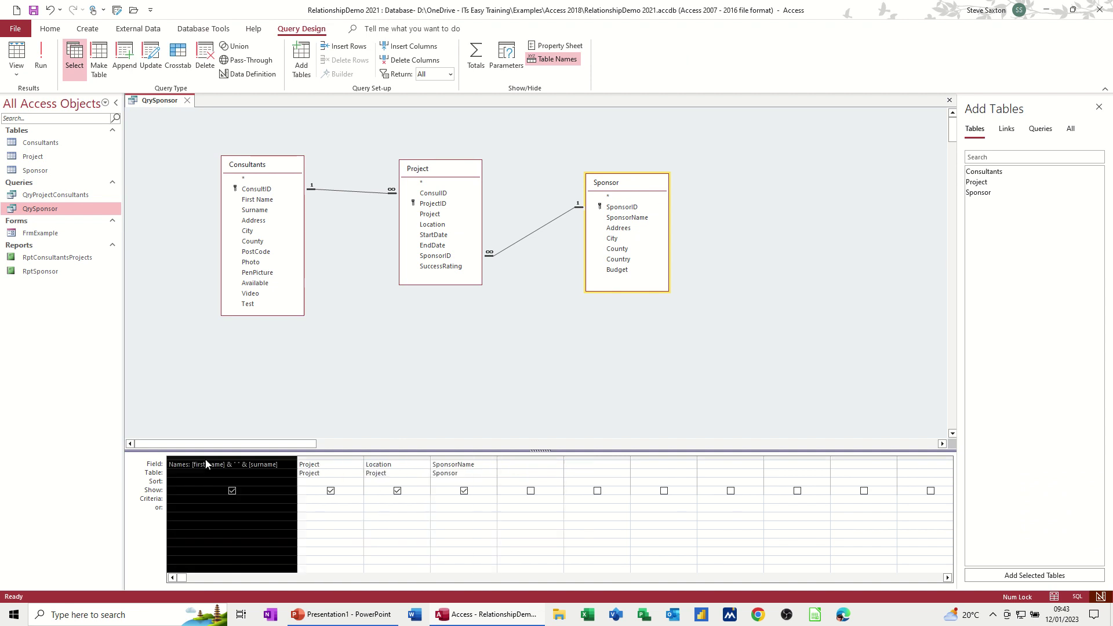
# Step: Run the rearranged query and close it, saving the design changes to QrySponsor
pyautogui.click(41, 58)
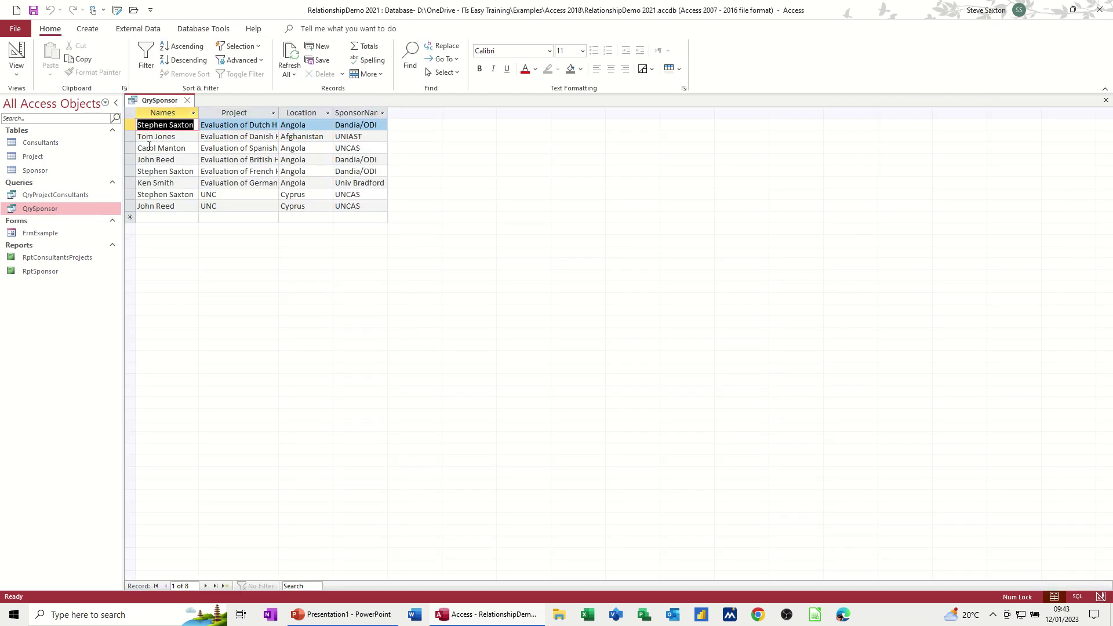
pyautogui.click(187, 102)
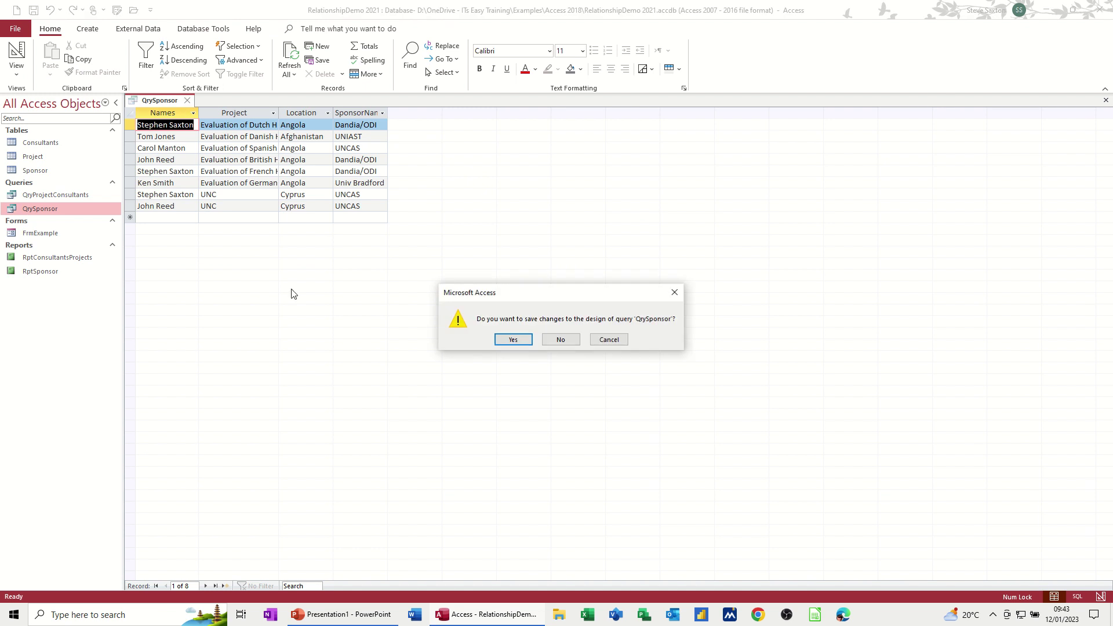
pyautogui.click(513, 341)
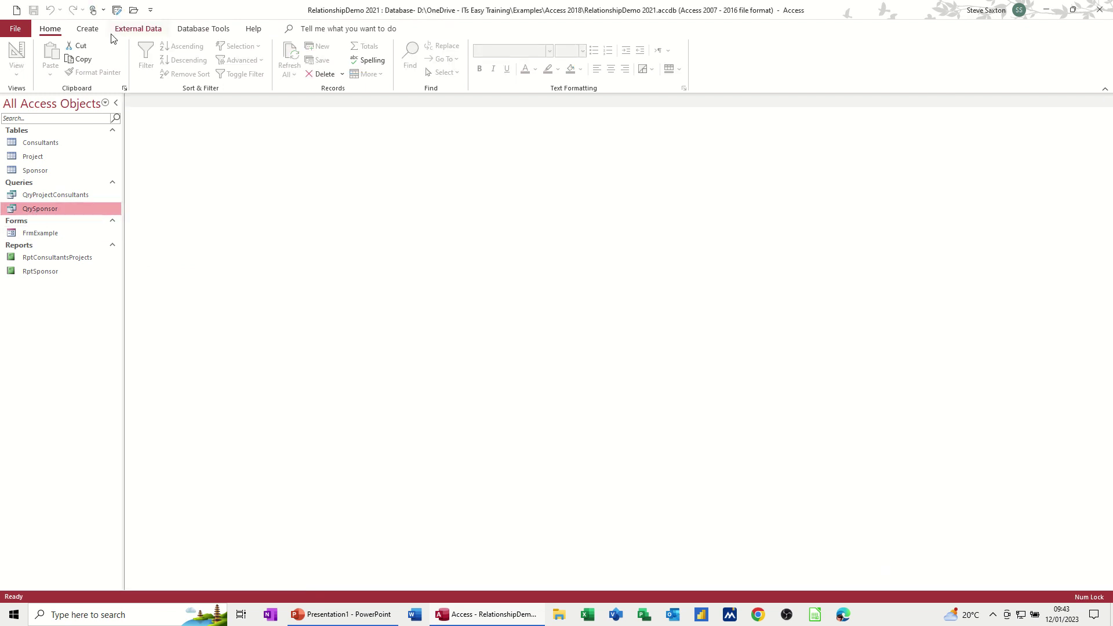
# Step: Start a new report with the Report Wizard, based on QrySponsor and including all of the query's available fields
pyautogui.click(87, 28)
pyautogui.click(446, 51)
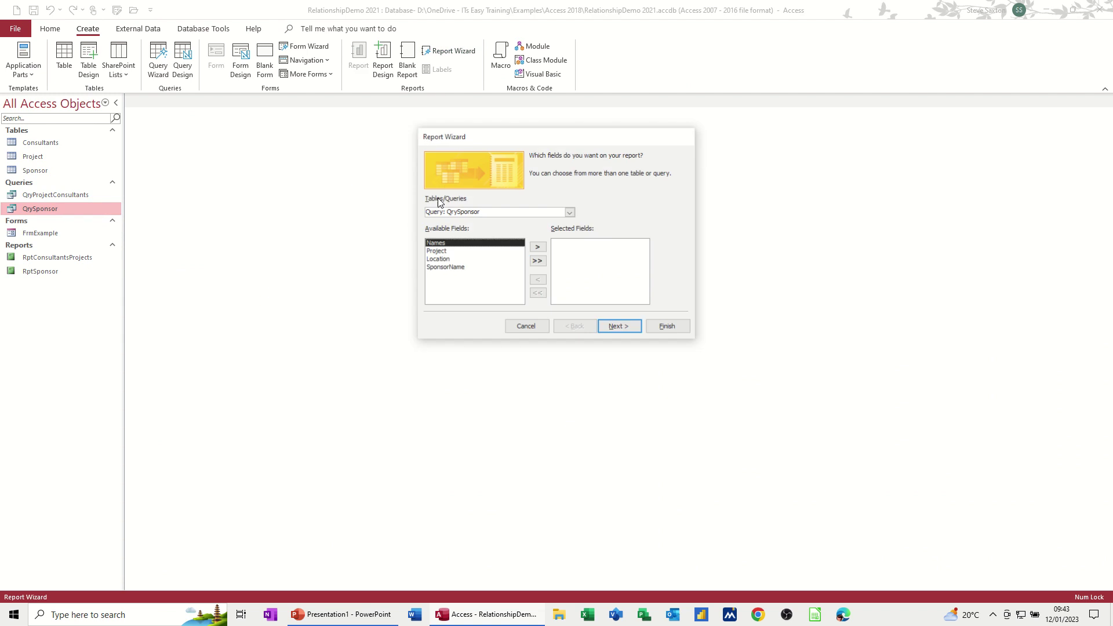
pyautogui.click(532, 260)
pyautogui.click(618, 326)
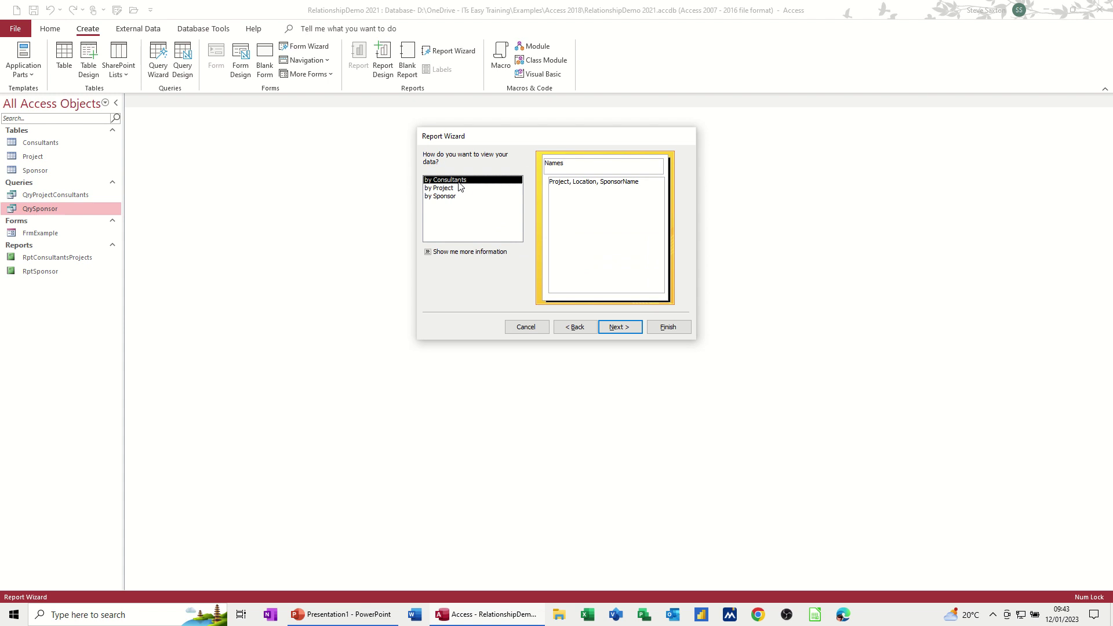
# Step: Have the report view its data by Sponsor and add Names as a grouping level
pyautogui.click(458, 197)
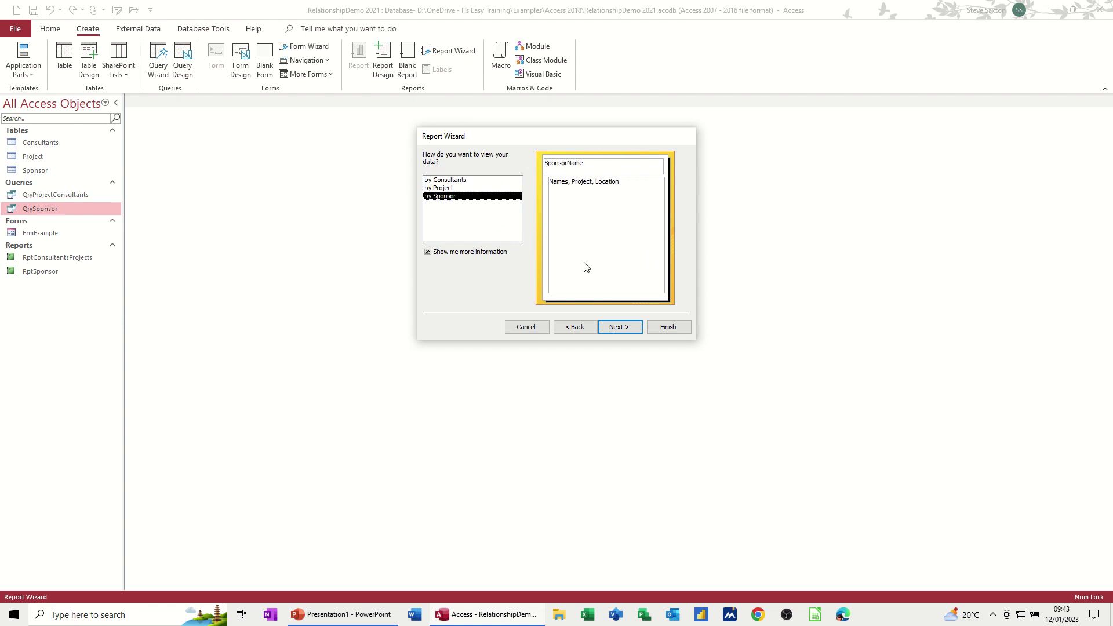
pyautogui.click(615, 327)
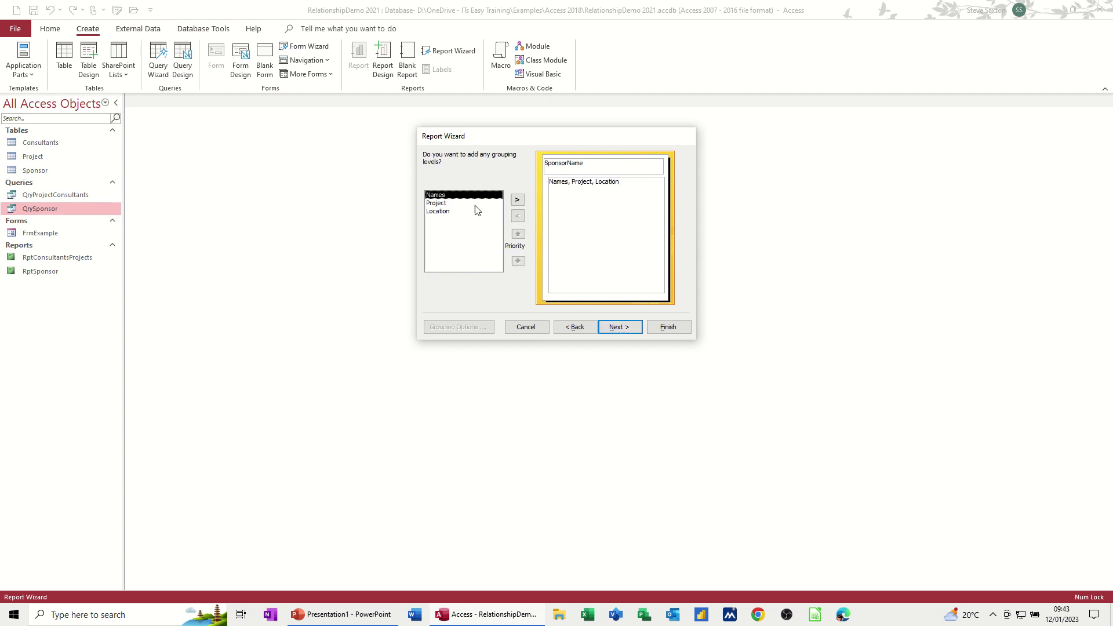
pyautogui.click(514, 202)
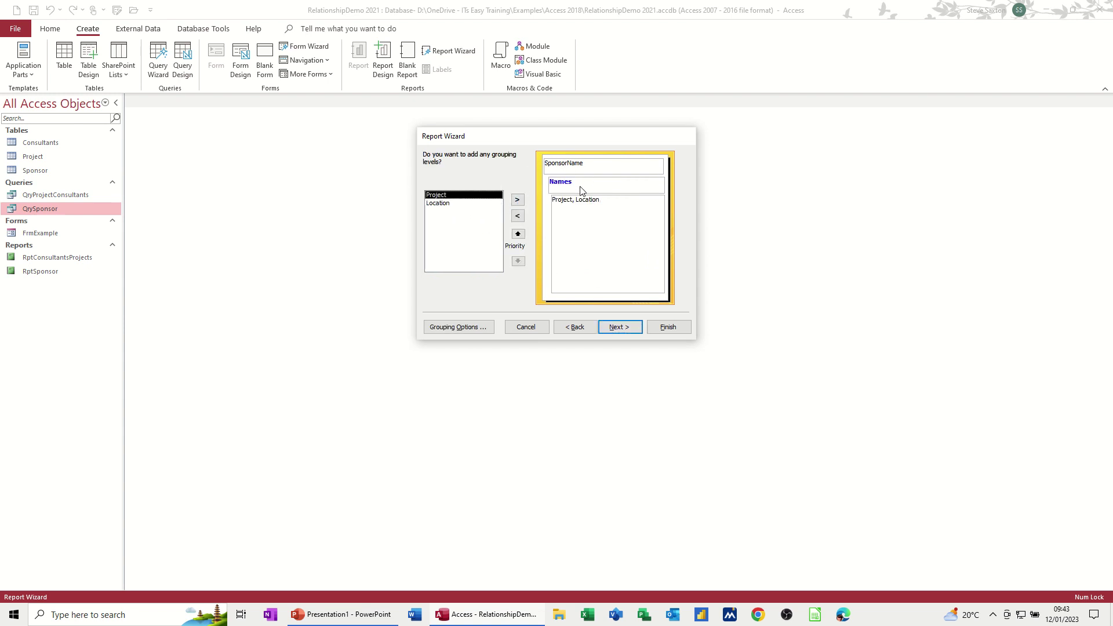
pyautogui.click(620, 328)
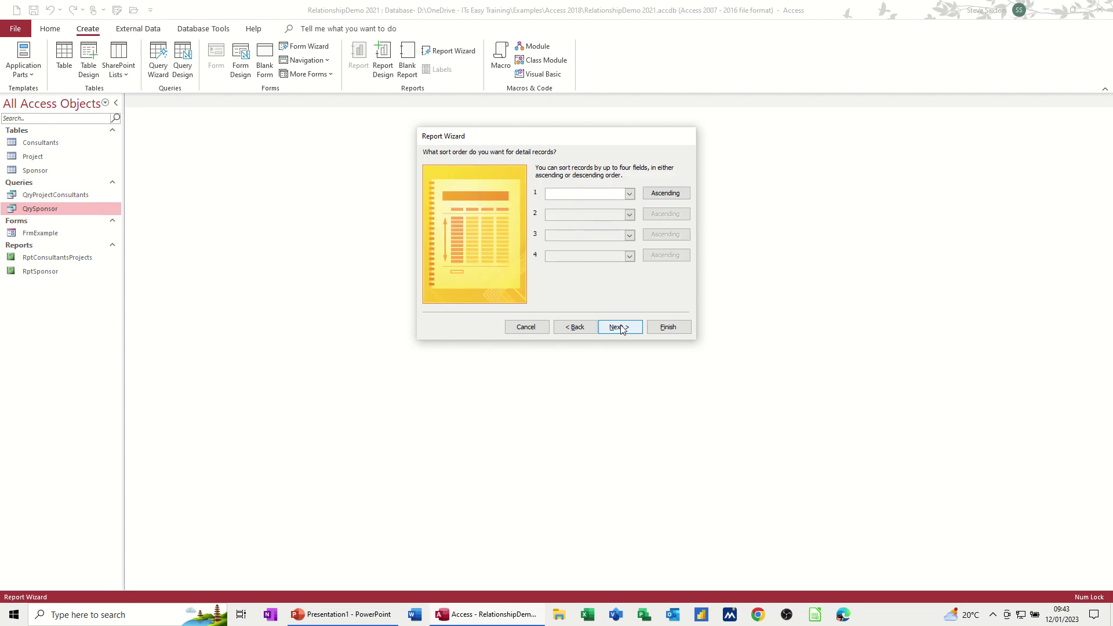
# Step: Leave the detail records without a sort order and set the stepped report layout to landscape orientation
pyautogui.click(620, 328)
pyautogui.click(636, 195)
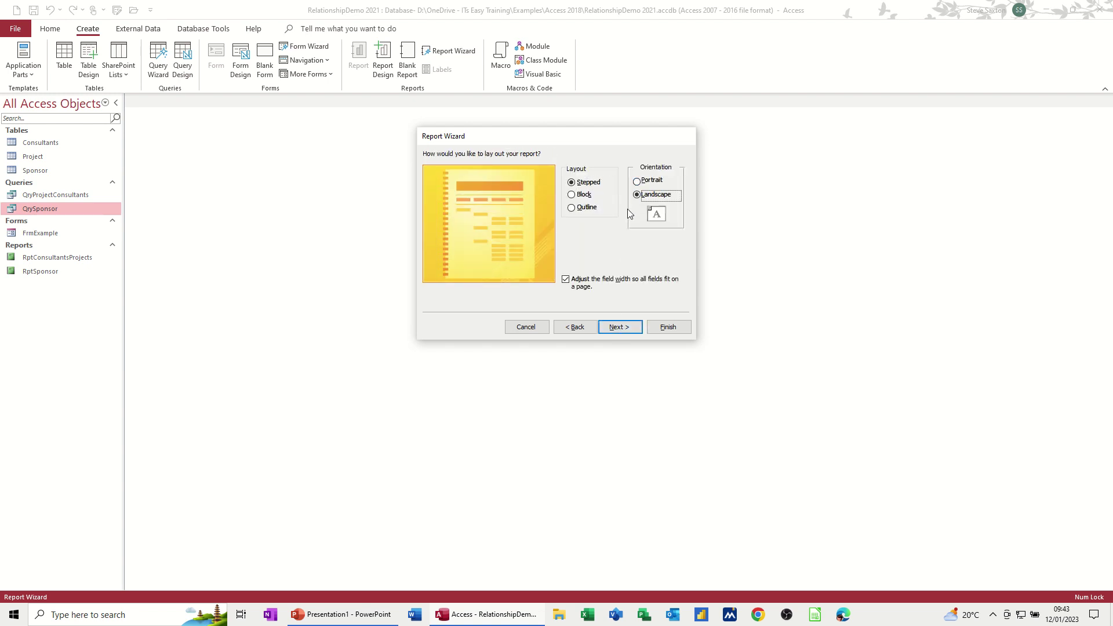
pyautogui.click(616, 326)
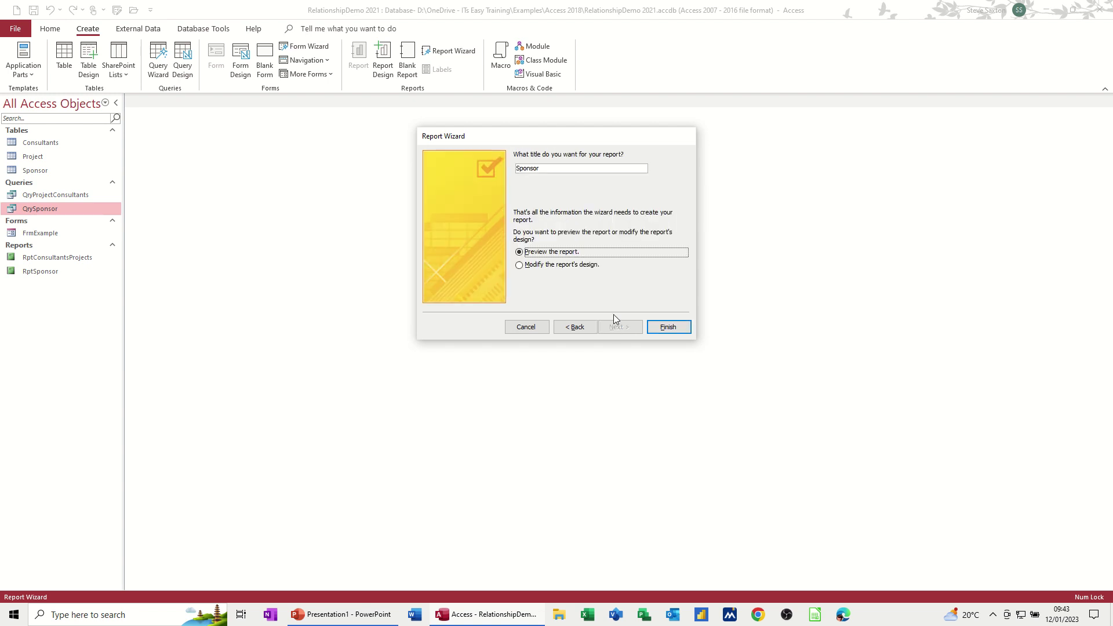
# Step: Title the report RptSponsor1 and generate its preview, then close the preview and the report design
pyautogui.click(521, 170)
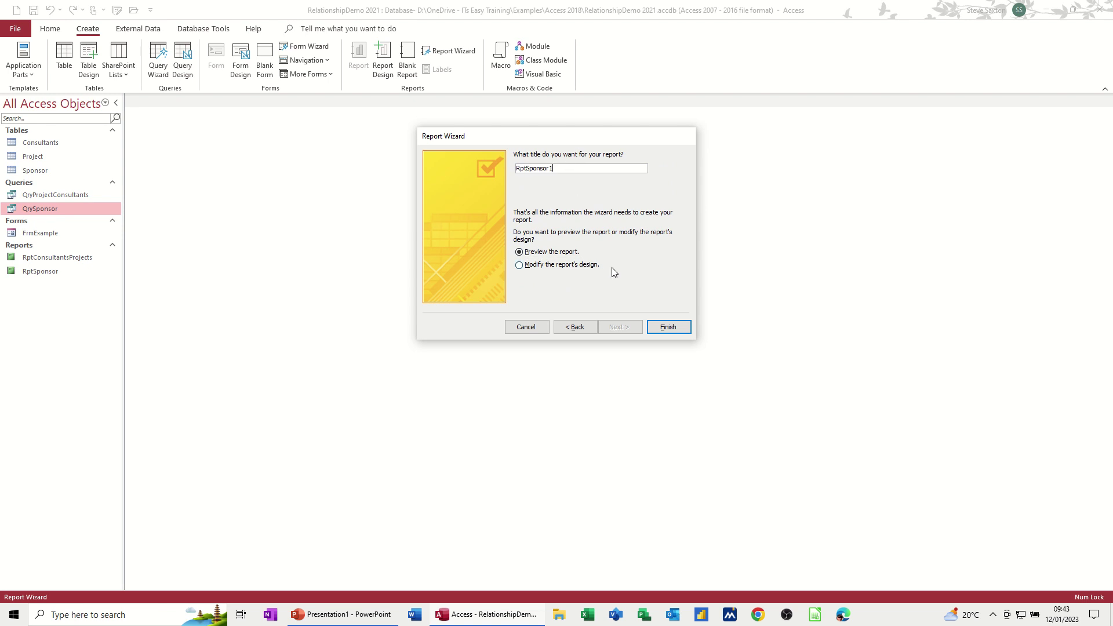
pyautogui.click(666, 326)
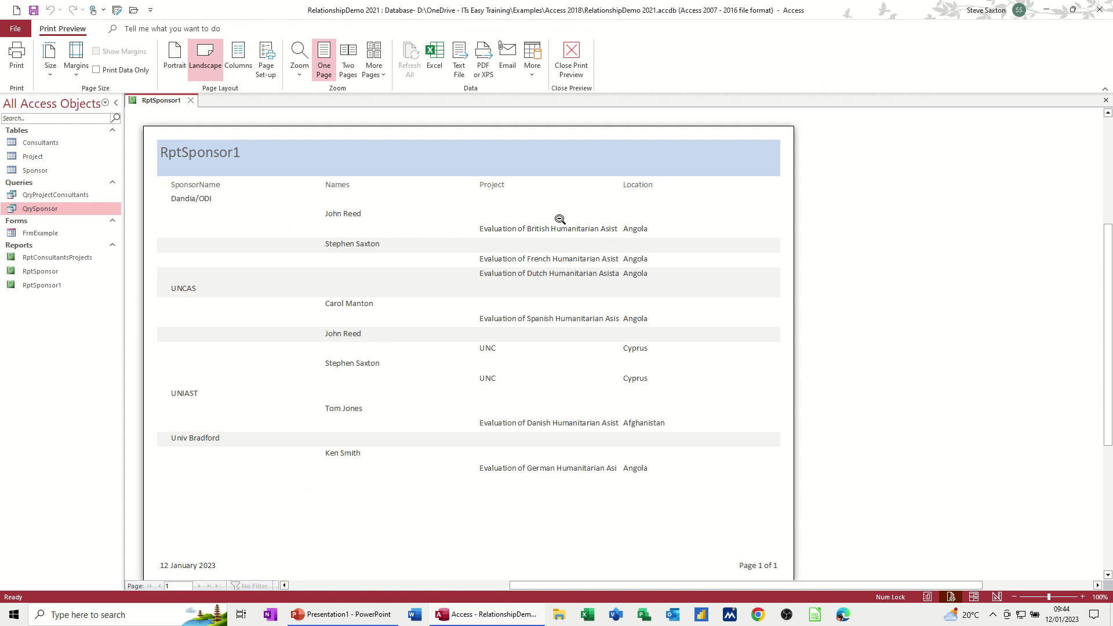
pyautogui.click(570, 58)
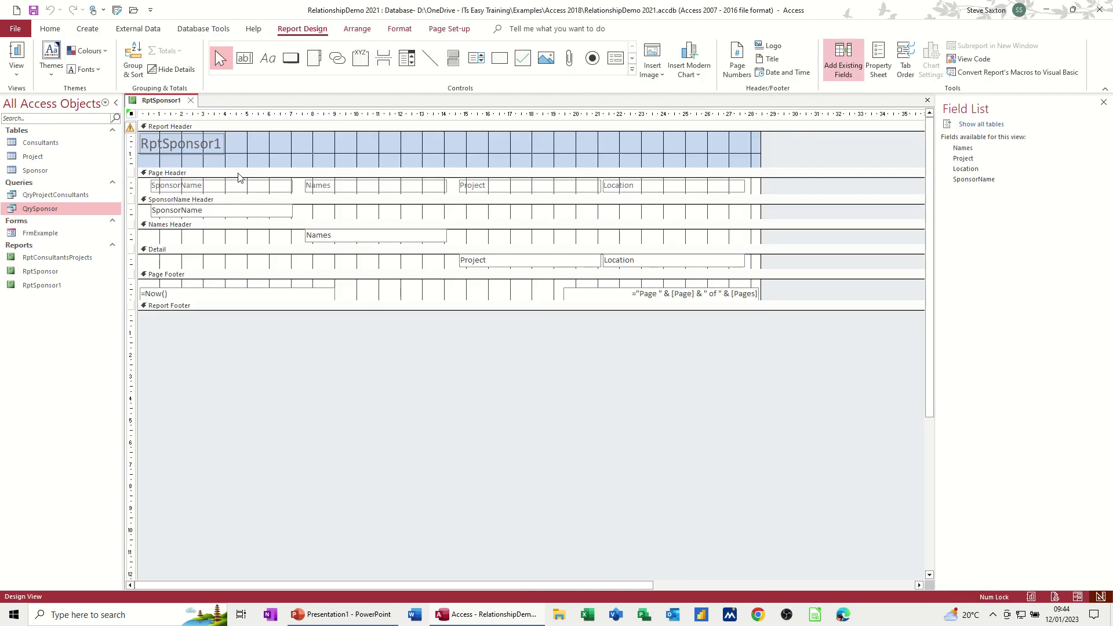
pyautogui.click(190, 100)
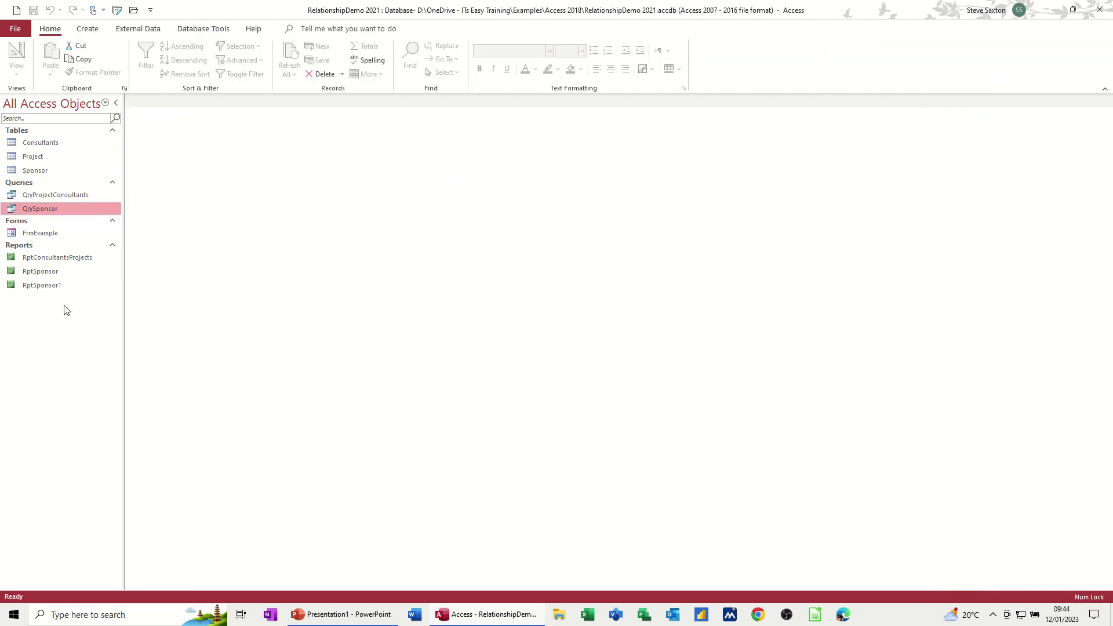